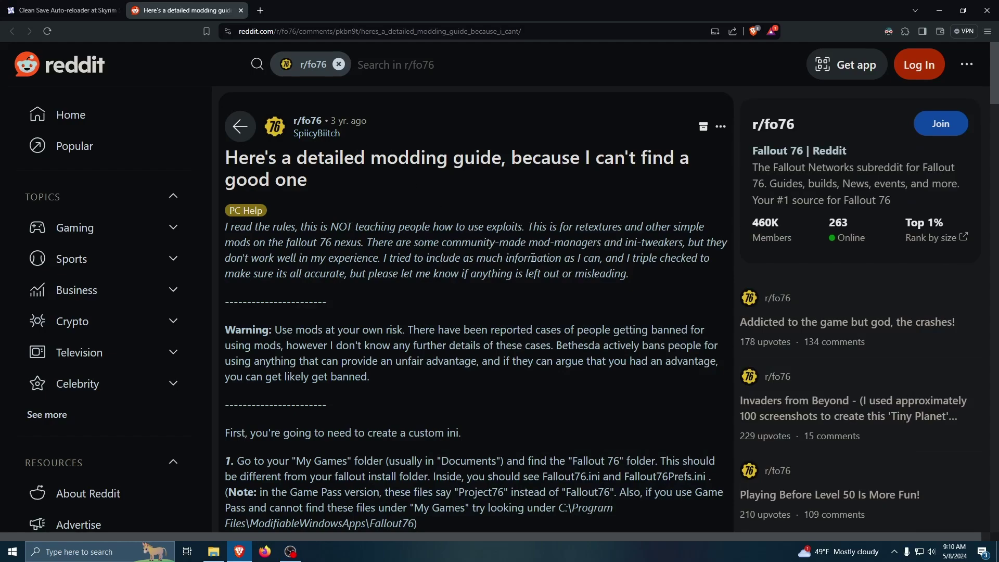
scroll(556, 354, down, 4)
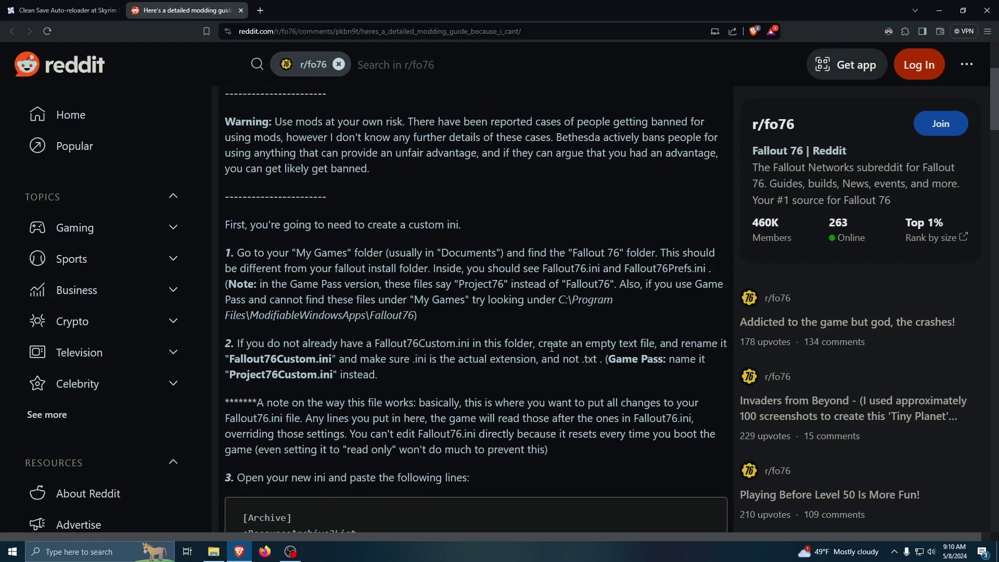
scroll(551, 347, down, 5)
scroll(520, 332, up, 9)
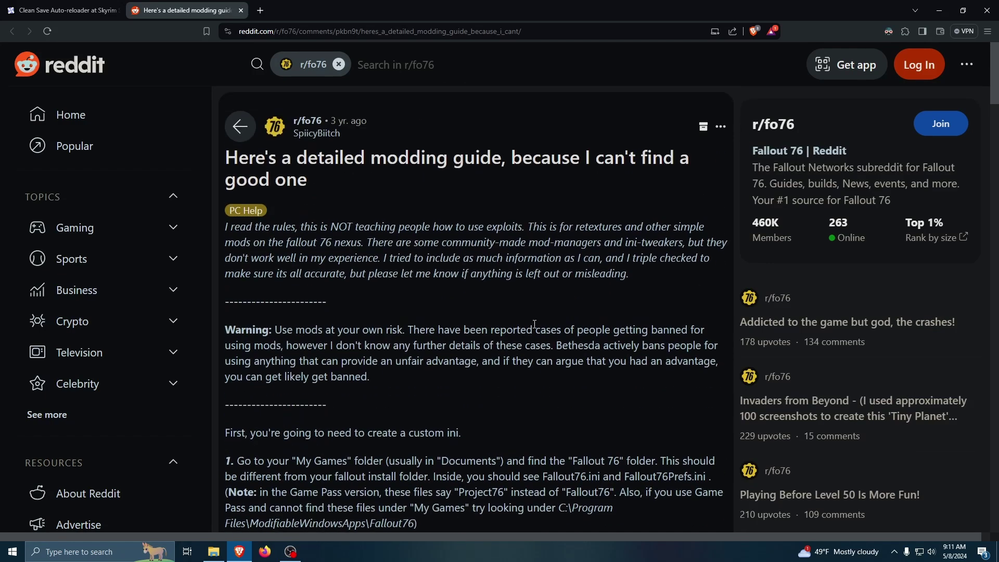
Search the web for "mod organizer 2" in a new browser tab
click(262, 10)
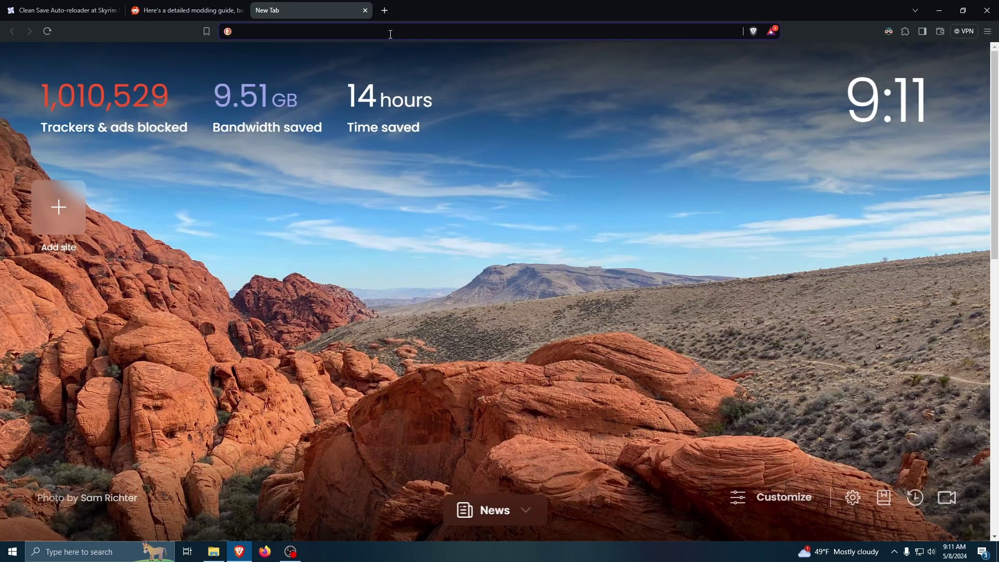
text(mod organizer )
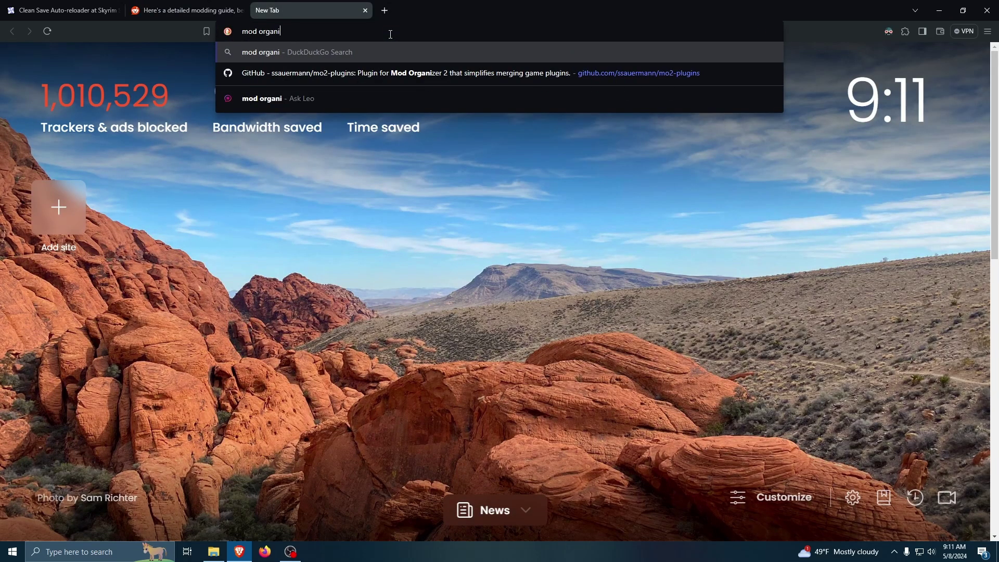
text(2)
key(Return)
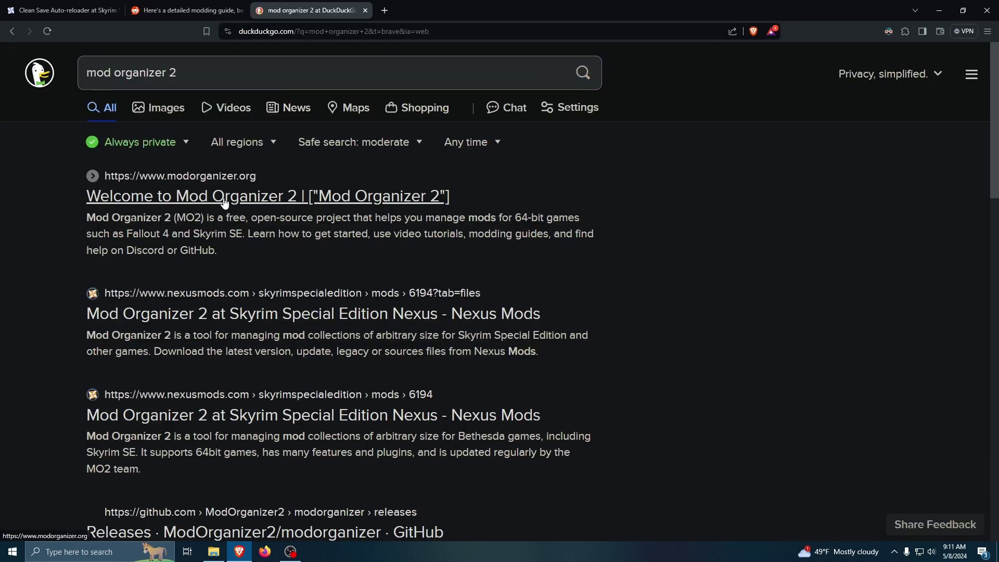
Go from the official Mod Organizer 2 site to its GitHub releases and download Mod.Organizer-2.5.0.exe to the Downloads folder
click(225, 203)
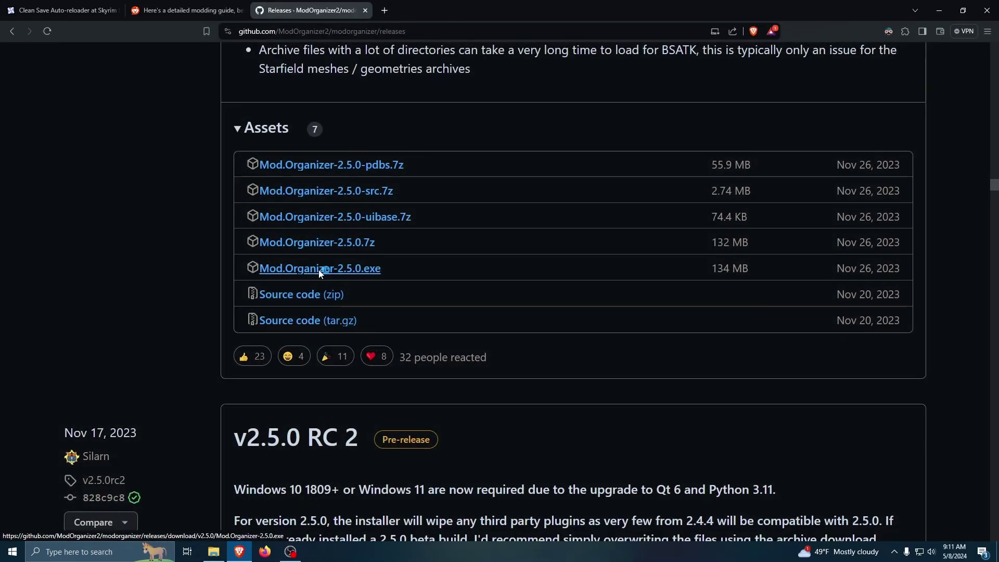
click(318, 269)
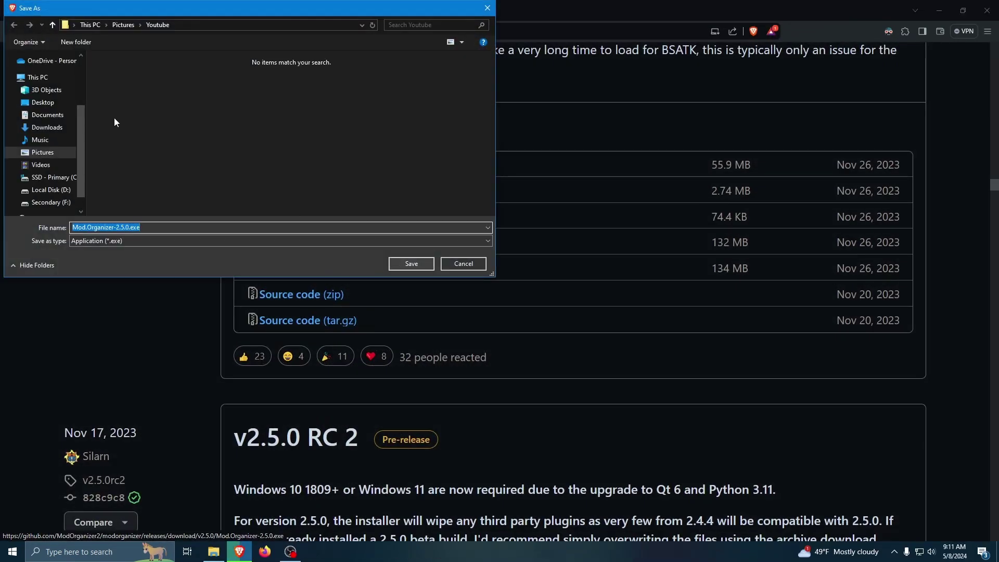
click(41, 127)
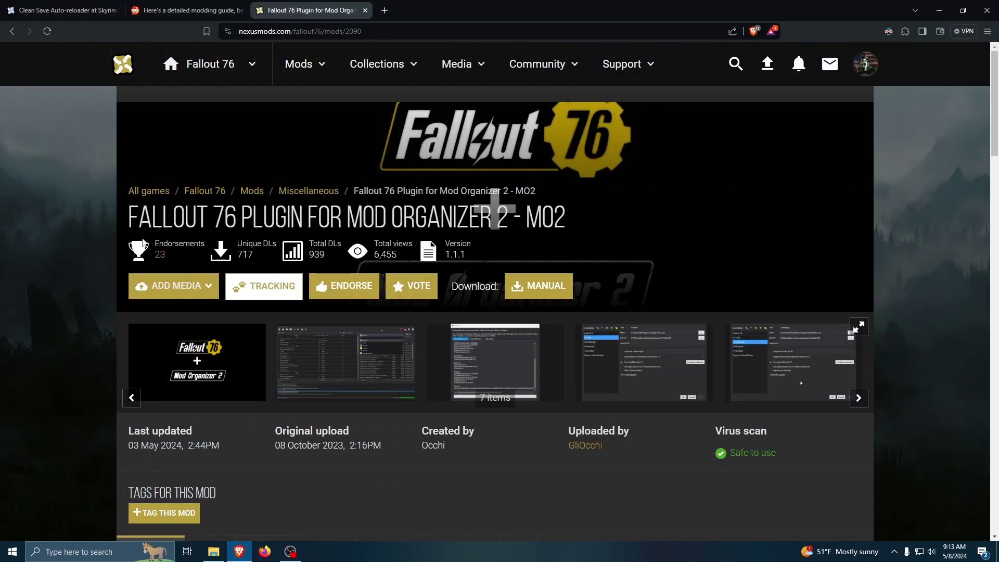
Download the main file "F76 Plugin for MO2 - Steam" manually at slow speed, choosing the Downloads folder as destination
drag(130, 217, 511, 218)
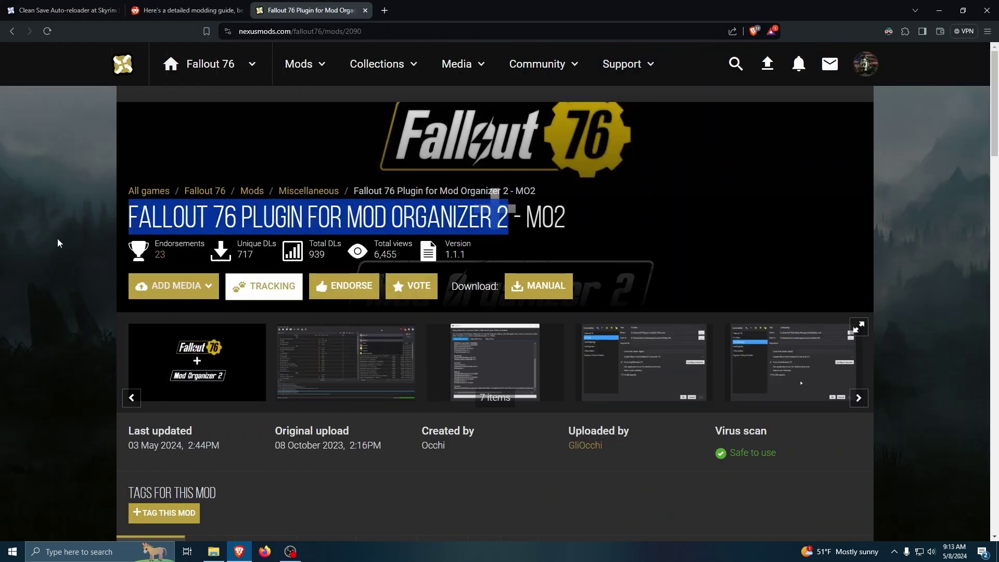
click(81, 234)
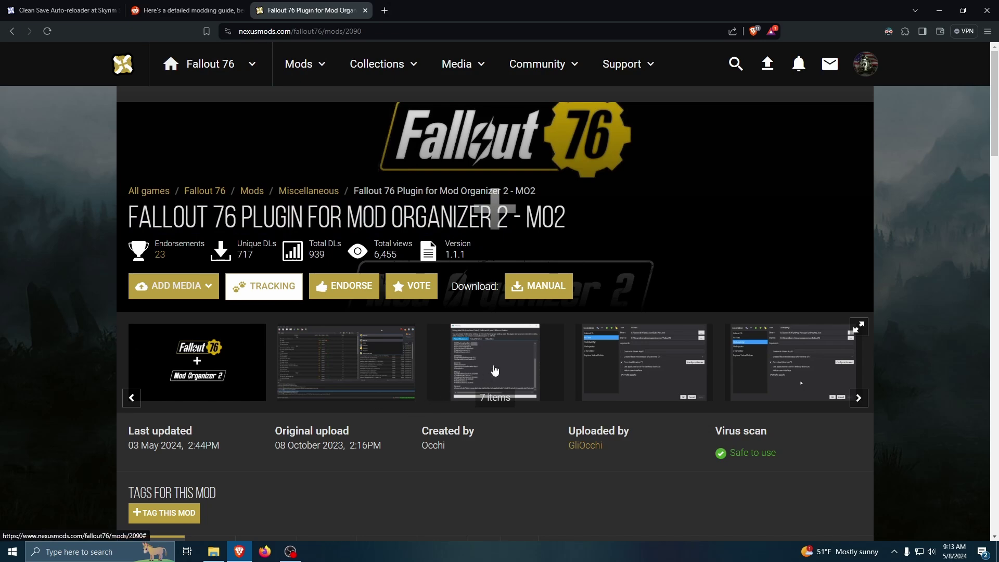
scroll(495, 369, down, 5)
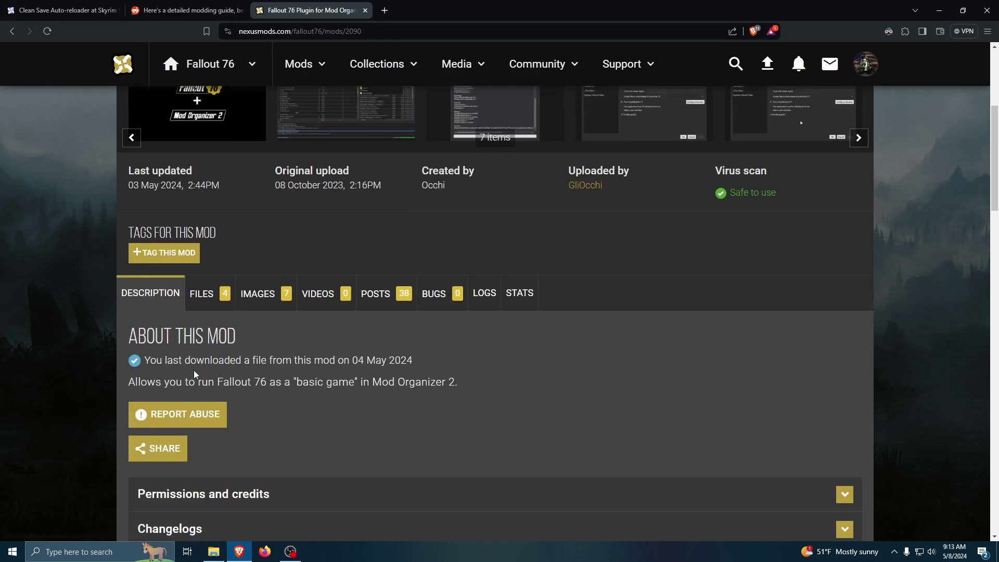
click(198, 301)
scroll(299, 386, down, 3)
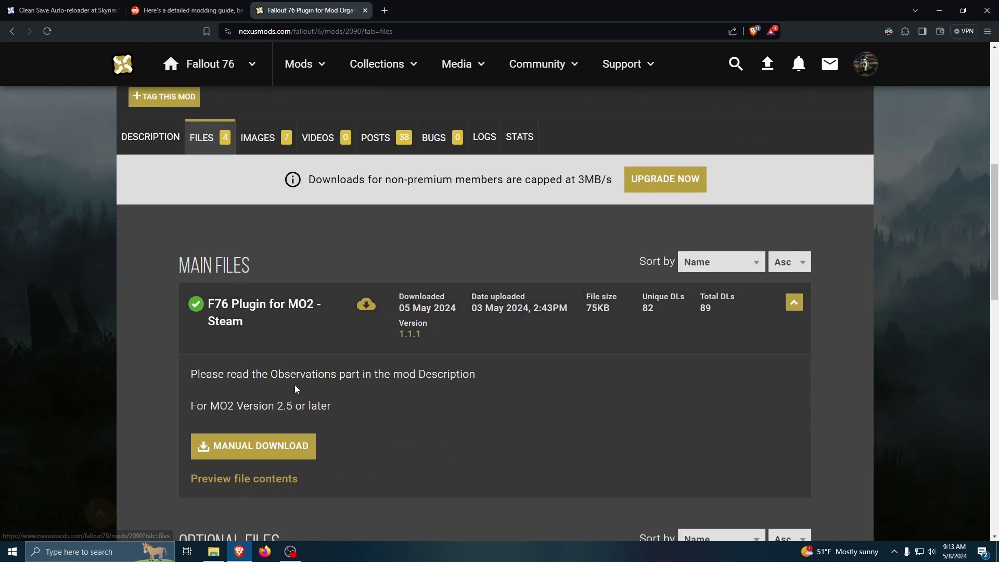
click(259, 447)
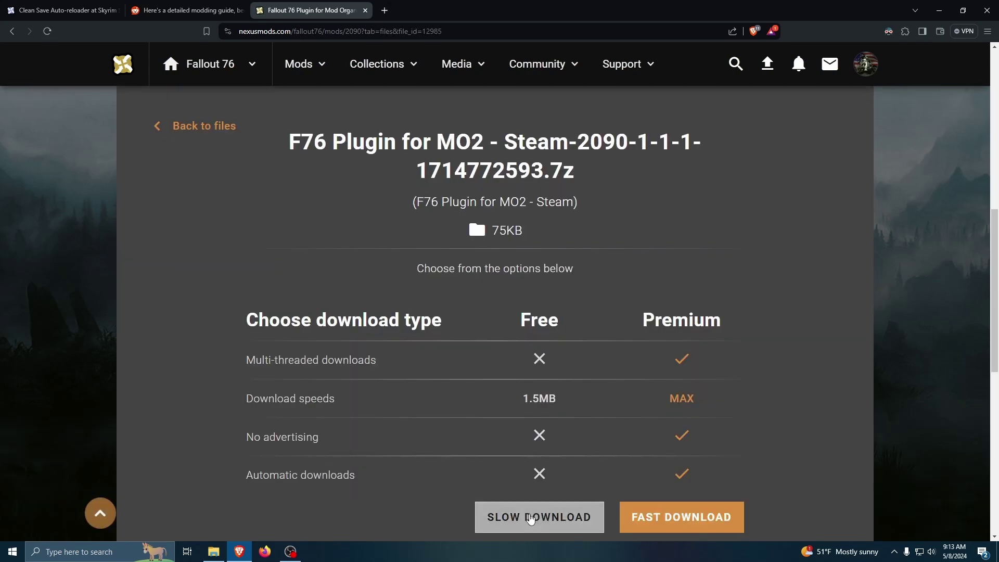
click(551, 526)
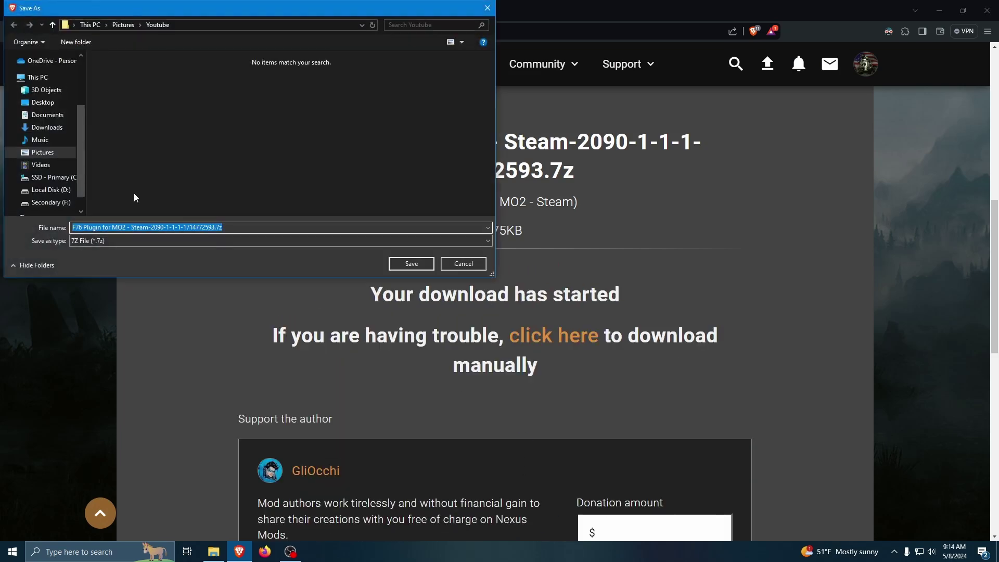
click(43, 128)
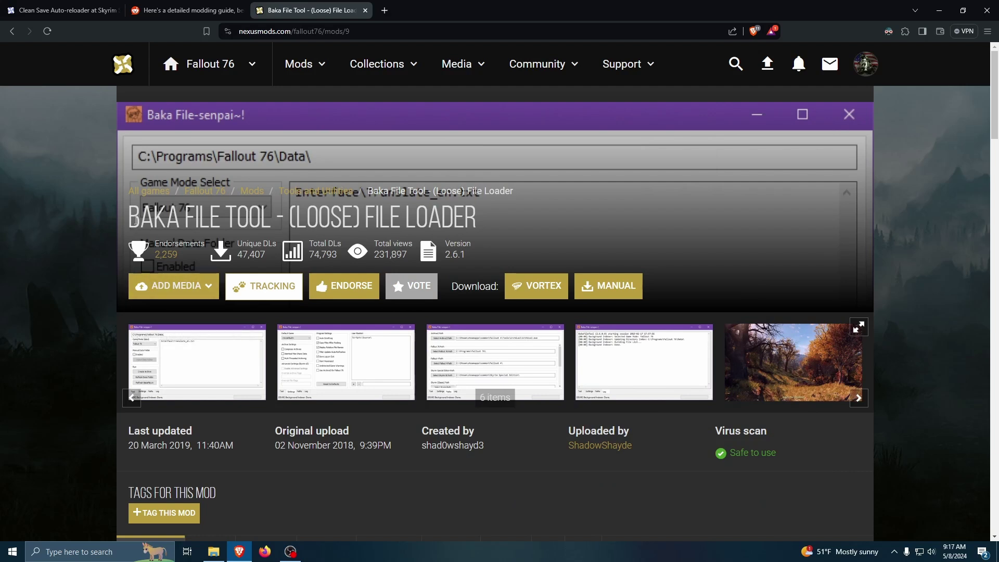
drag(130, 218, 426, 219)
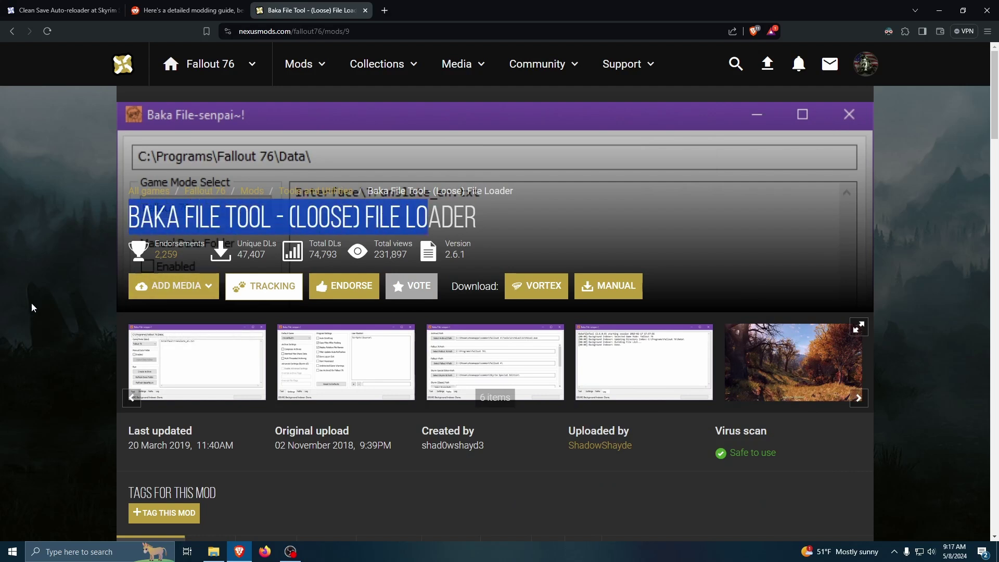
click(73, 339)
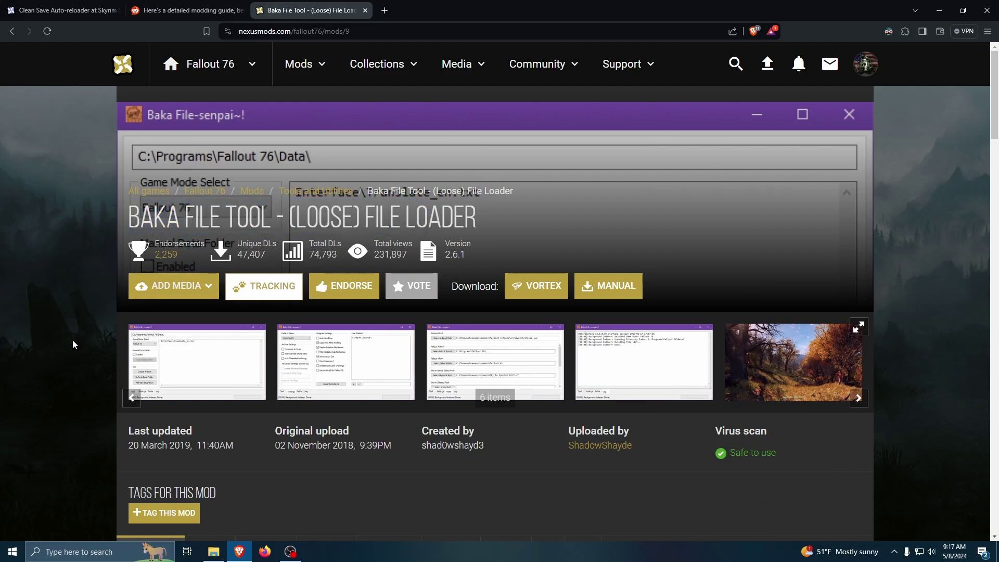
scroll(73, 339, down, 3)
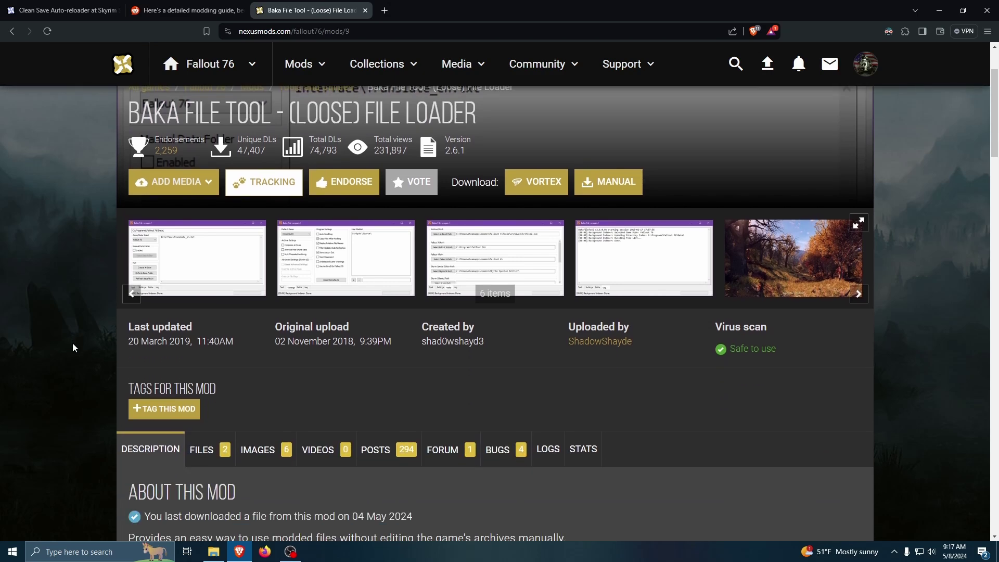
scroll(78, 363, up, 3)
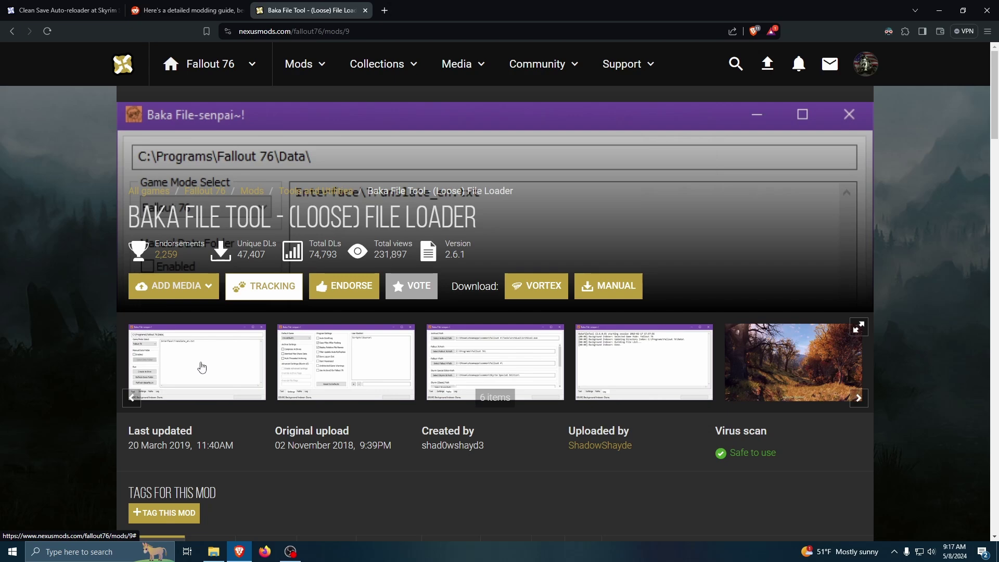
scroll(71, 360, down, 3)
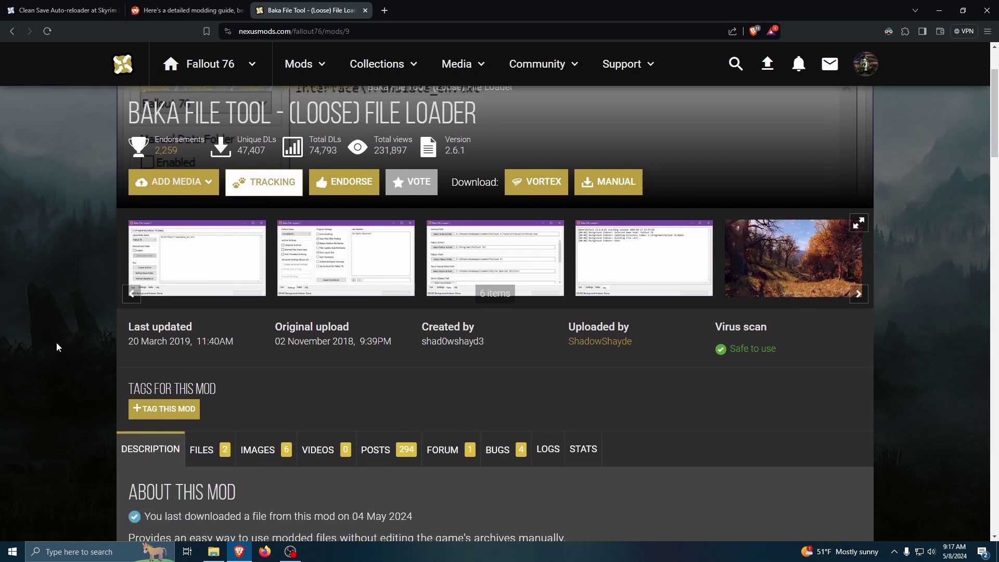
scroll(56, 357, up, 3)
scroll(56, 356, down, 2)
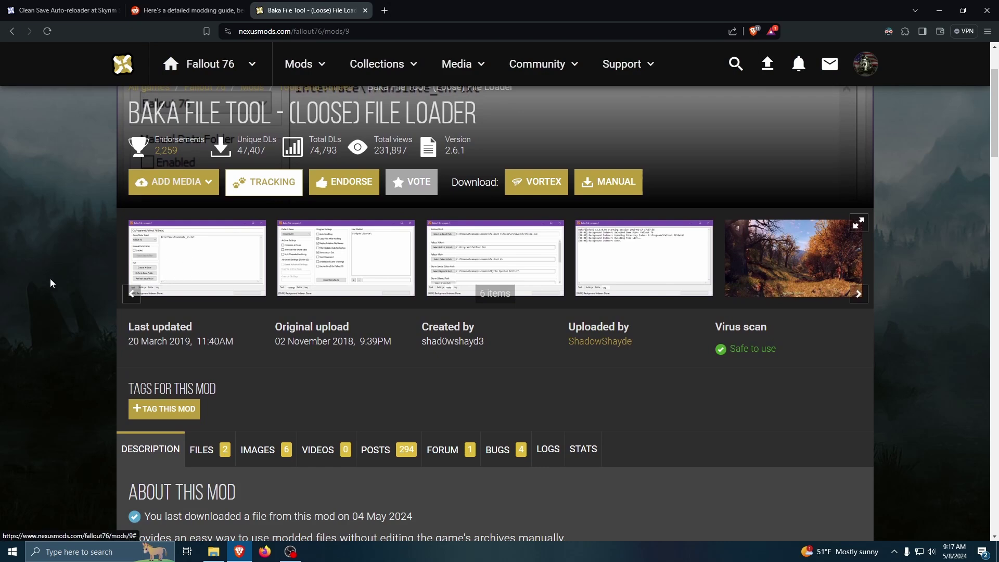
scroll(48, 288, down, 2)
scroll(50, 304, up, 4)
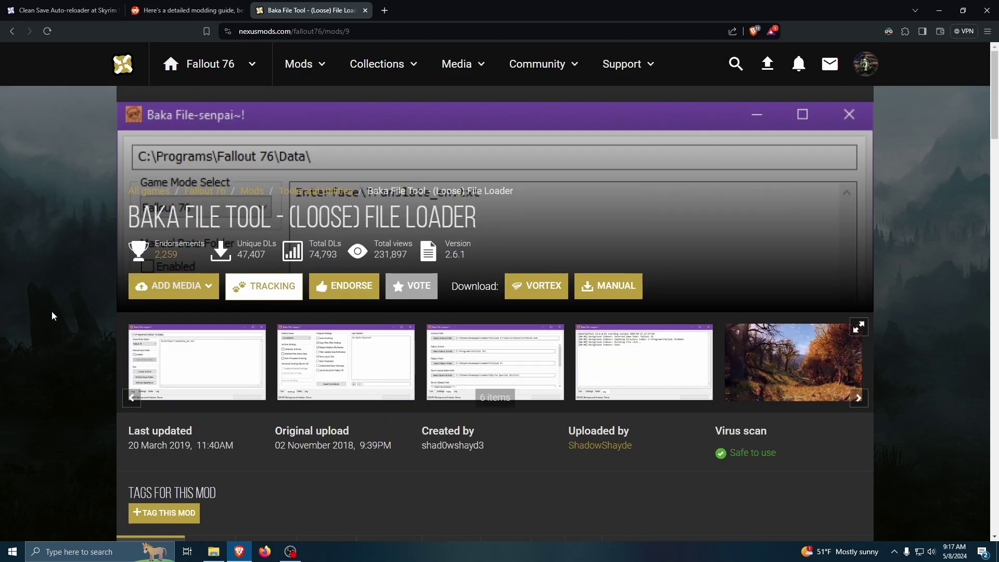
Download the main BakaFileTool archive manually at slow speed, choosing the Downloads folder as destination
scroll(52, 311, down, 5)
click(221, 294)
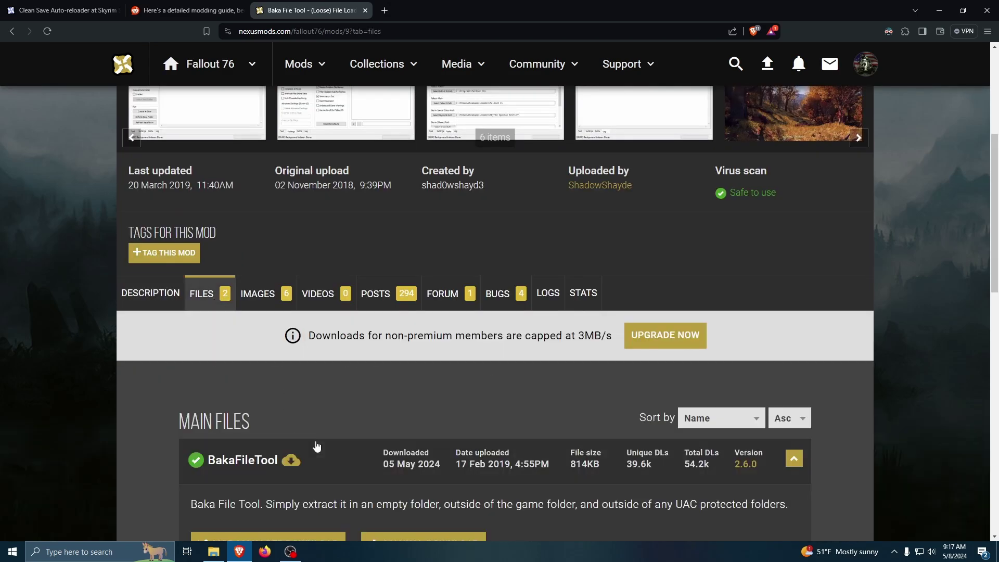
scroll(291, 445, down, 2)
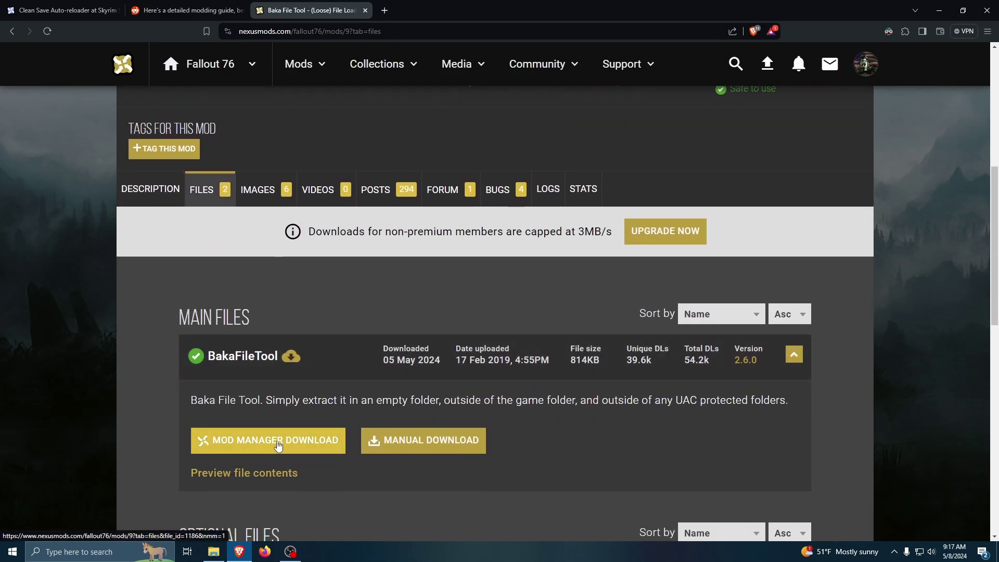
click(429, 440)
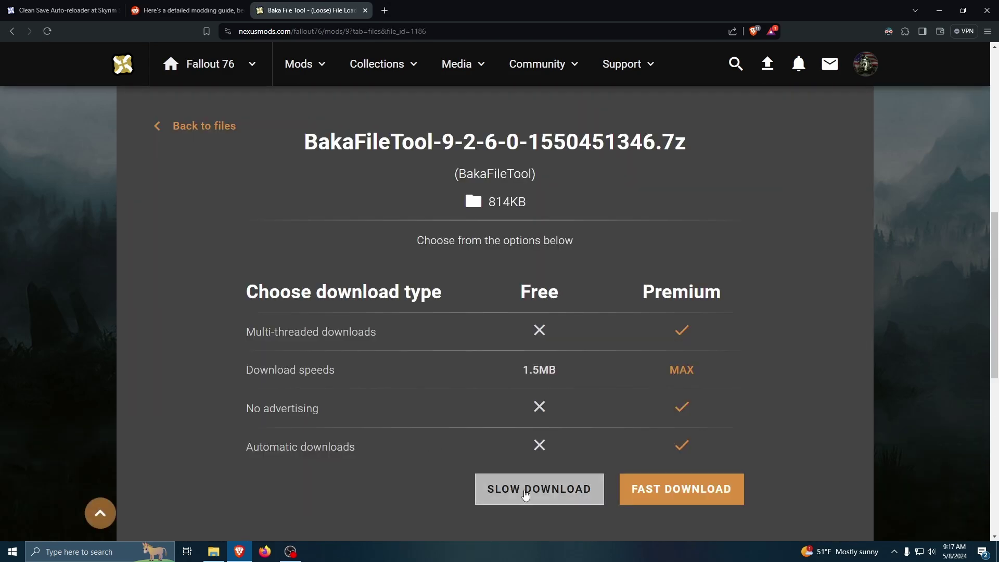
click(525, 490)
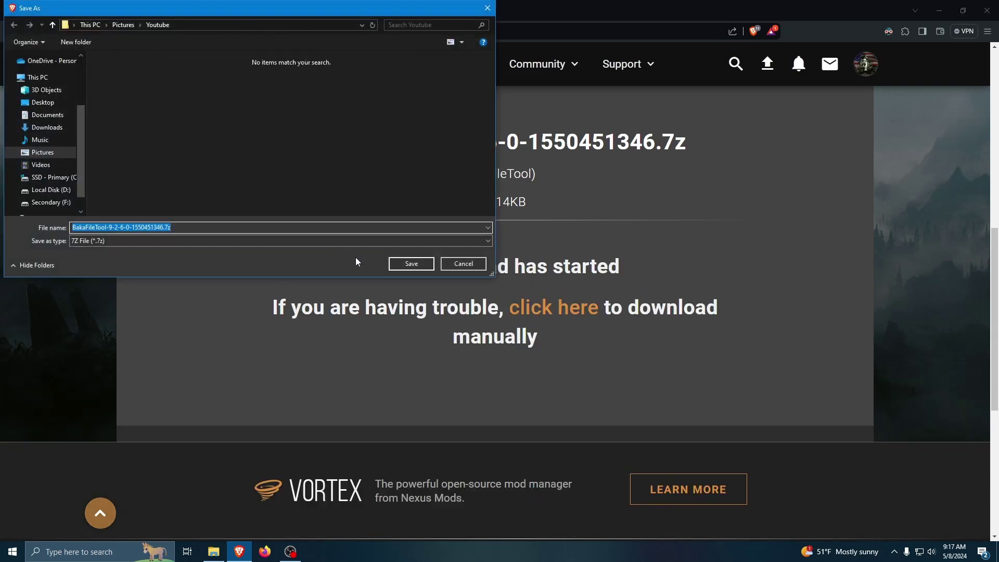
click(47, 127)
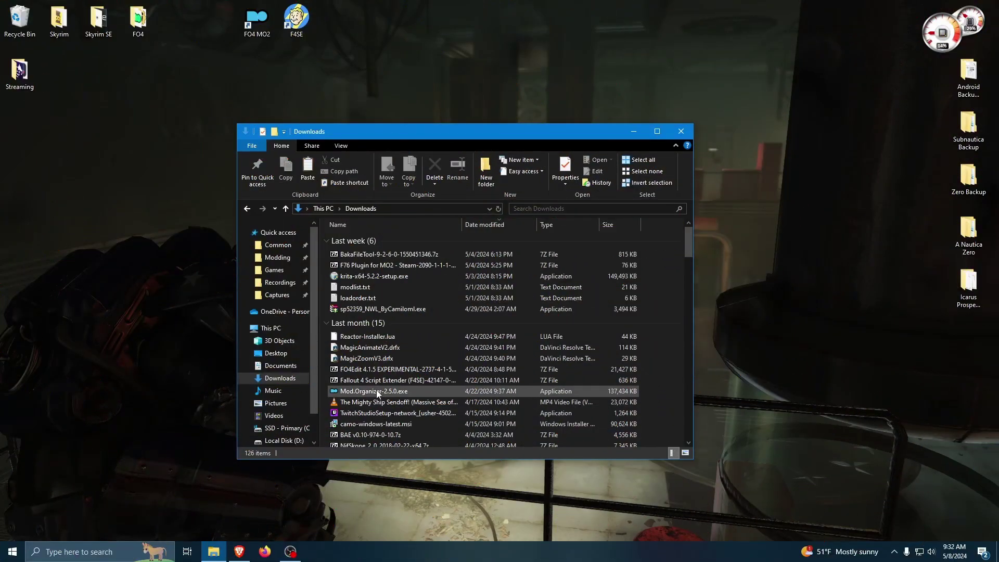
Run Mod.Organizer-2.5.0.exe from Downloads and set up installation into C:\Modding\MO2 F76 with the default Mod Organizer Start Menu folder
click(362, 393)
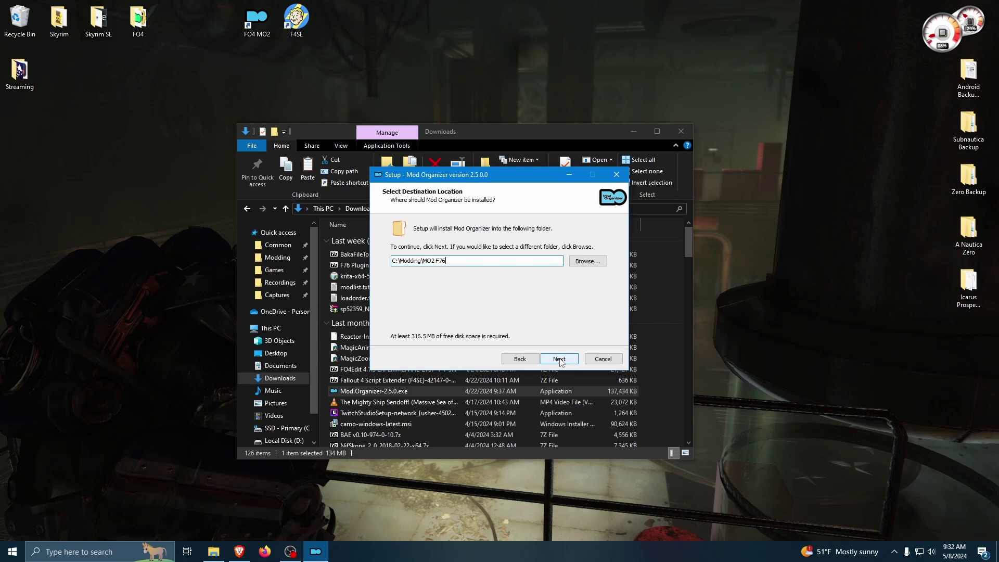
click(560, 363)
click(559, 360)
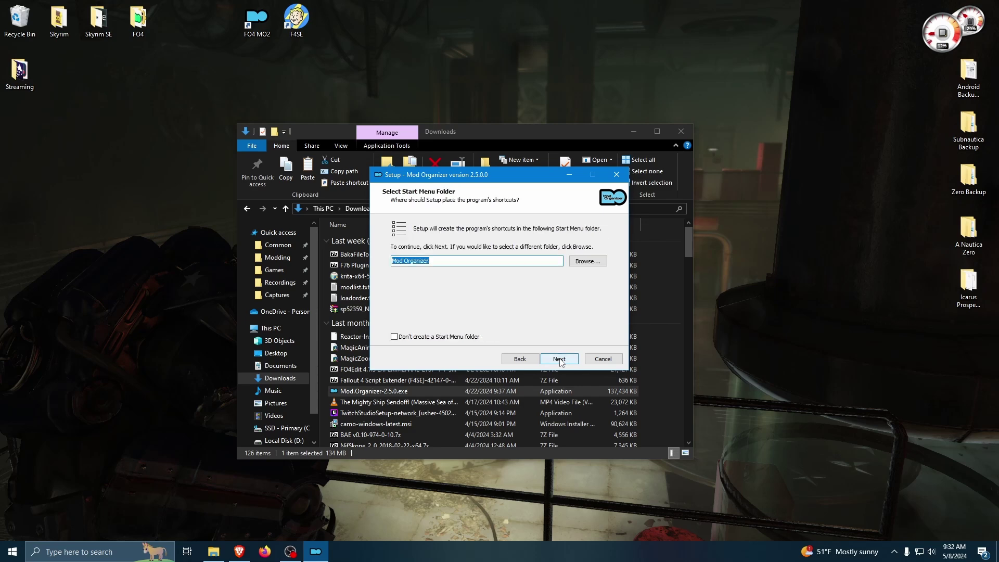
click(560, 360)
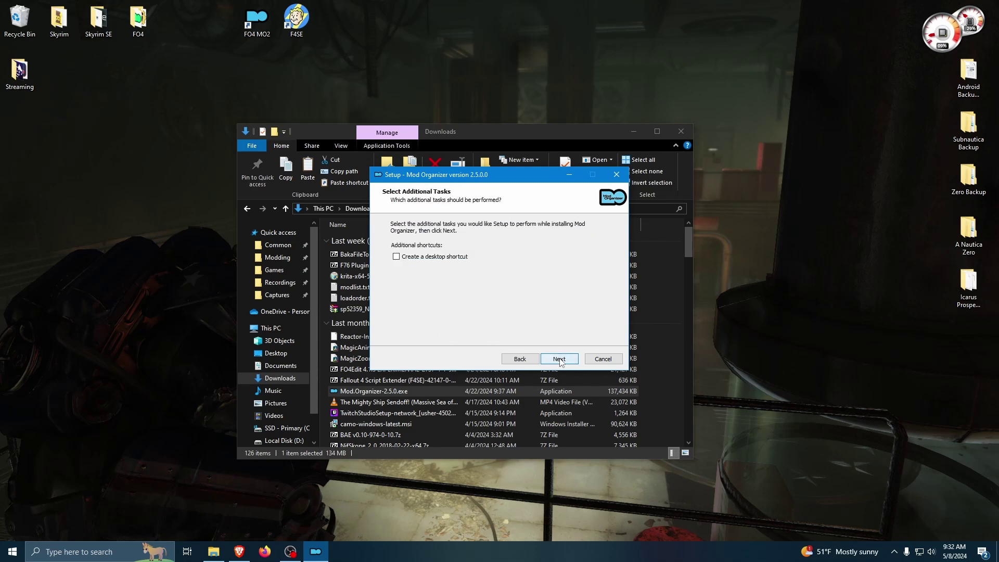
Install Mod Organizer with a desktop shortcut and finish the setup without launching the program
click(447, 257)
click(565, 360)
click(560, 360)
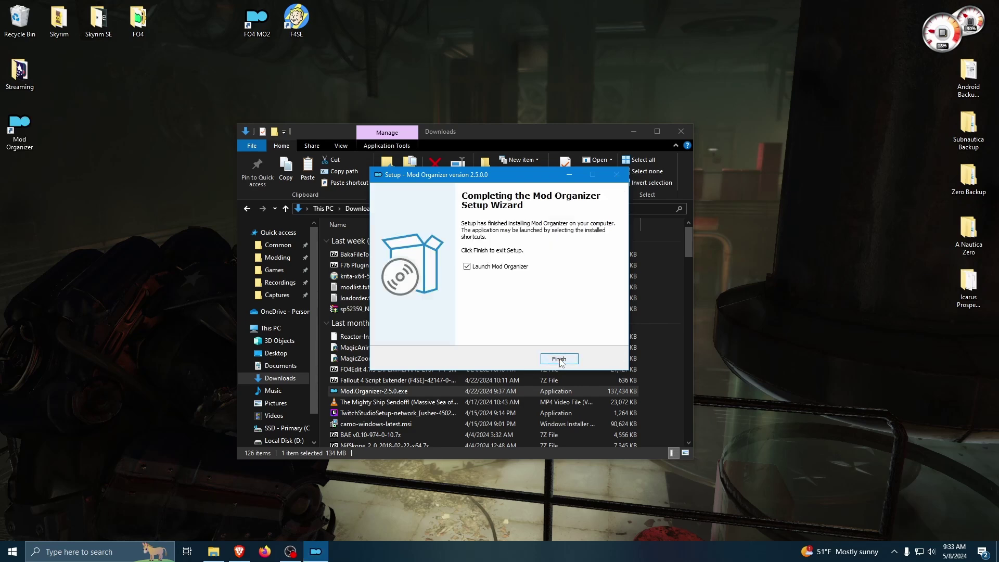
click(467, 267)
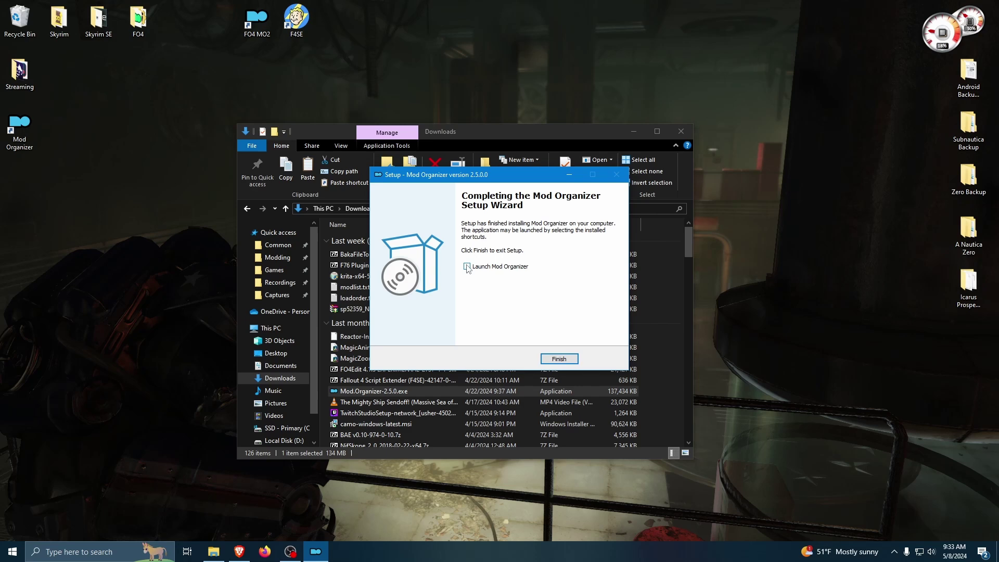
click(559, 359)
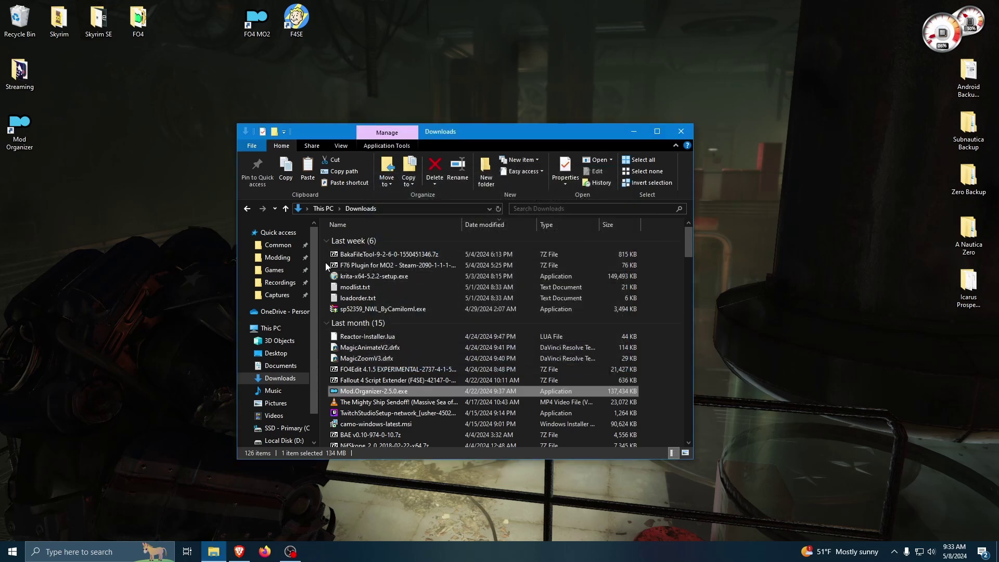
Extract the entire contents of the F76 Plugin for MO2 - Steam archive from Downloads into C:\Modding\MO2 F76
double_click(375, 268)
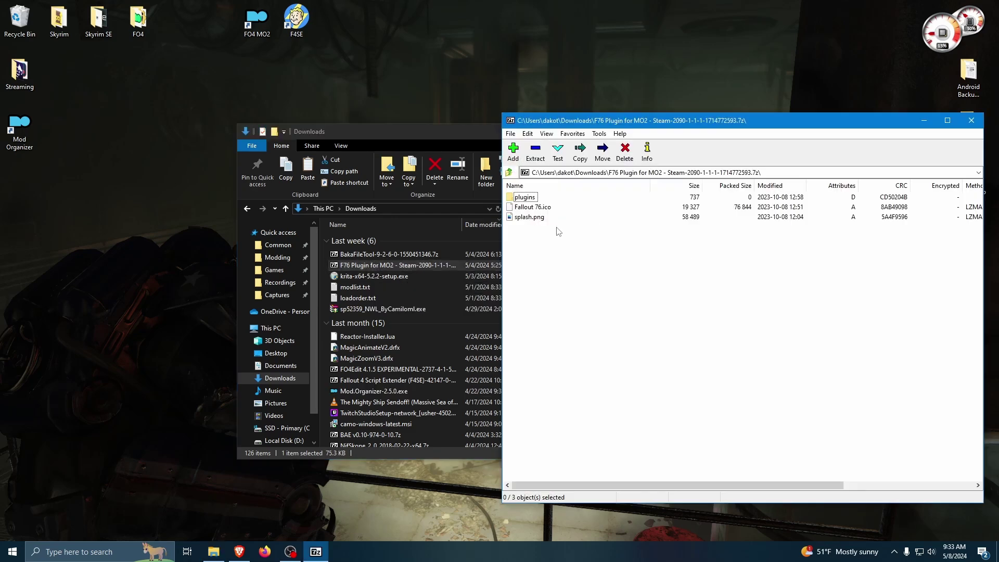
click(278, 257)
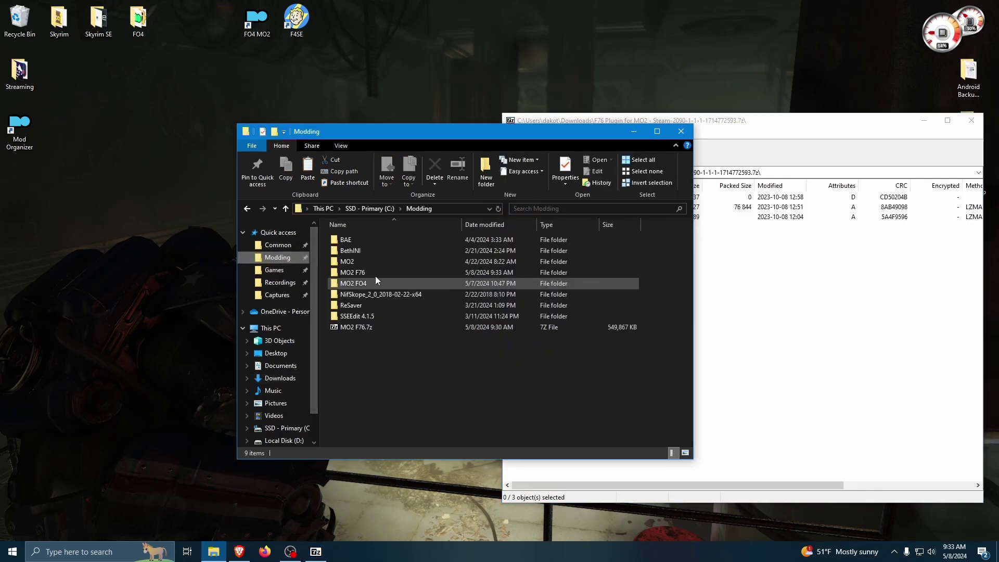
double_click(358, 274)
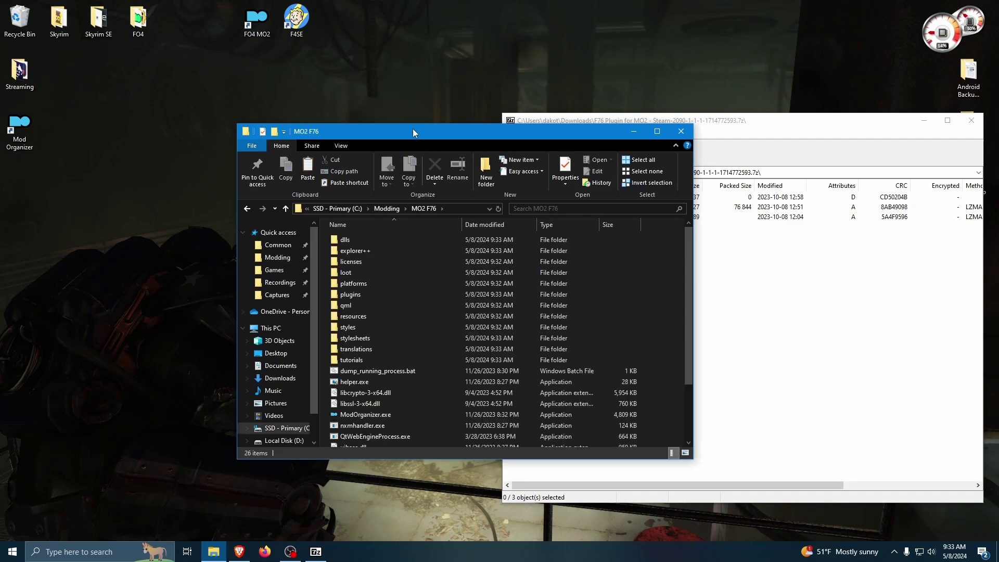
drag(407, 132, 220, 165)
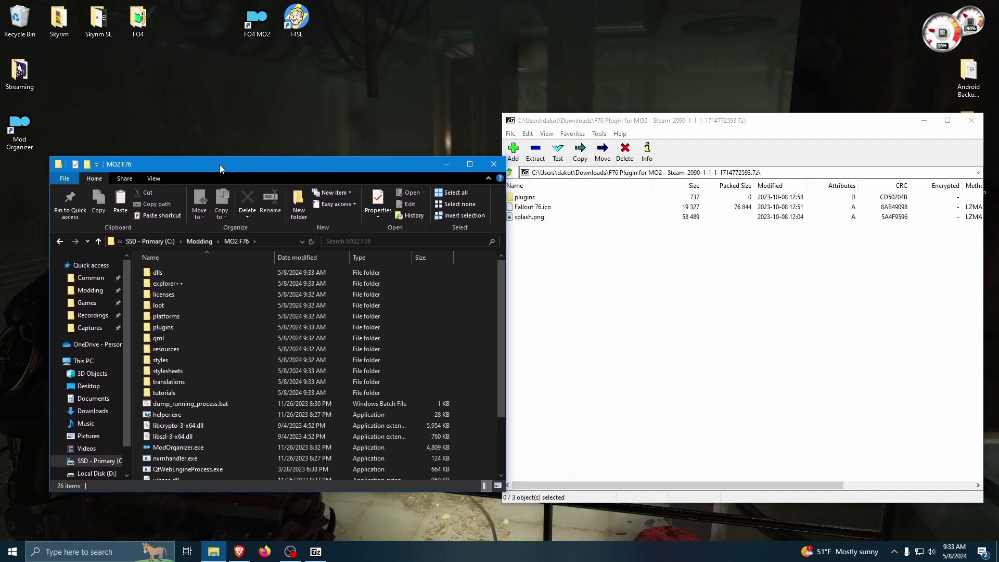
click(562, 281)
drag(550, 234, 138, 295)
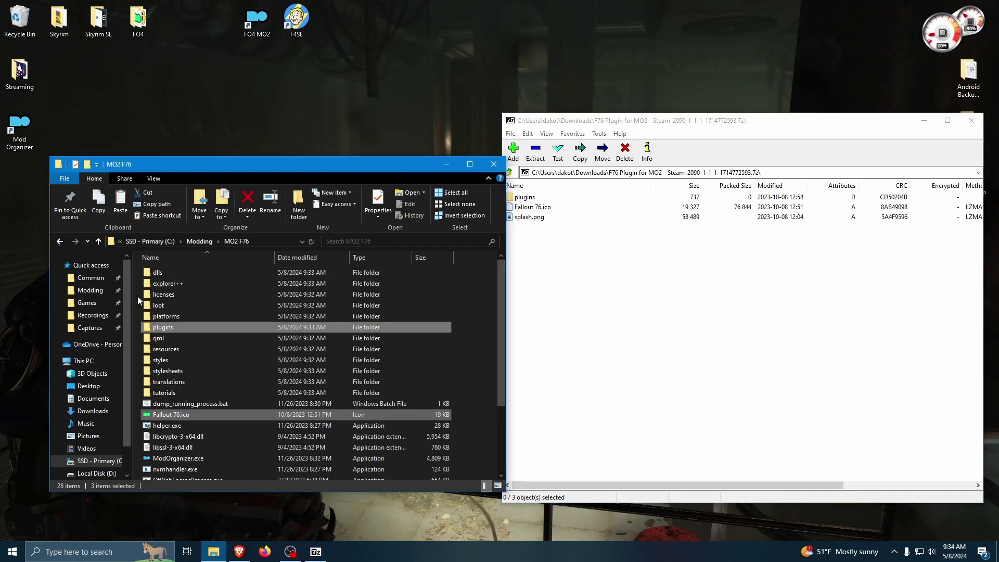
Change the Mod Organizer desktop shortcut's icon to Fallout 76.ico from C:\Modding\MO2 F76, granting administrator permission
right_click(260, 74)
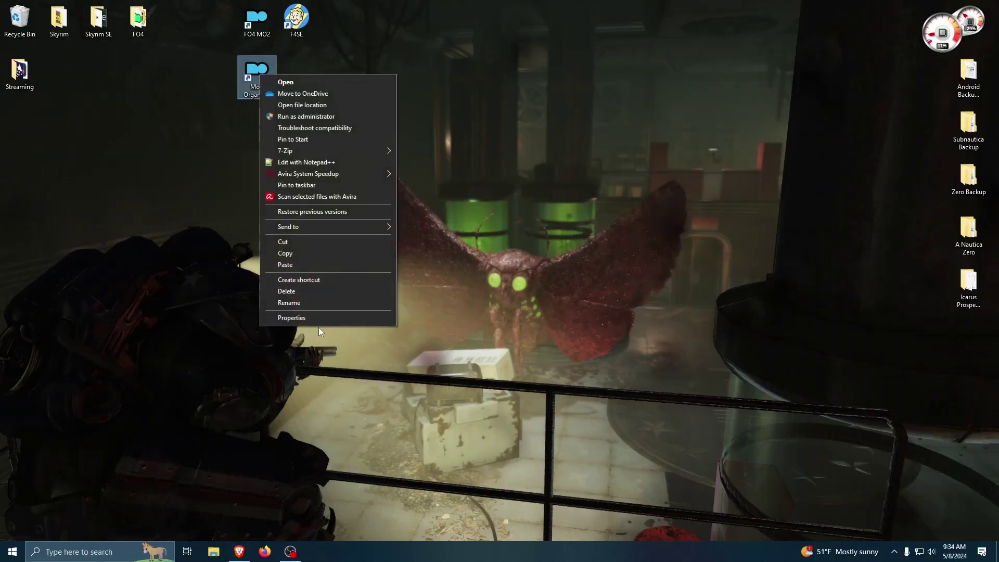
click(318, 318)
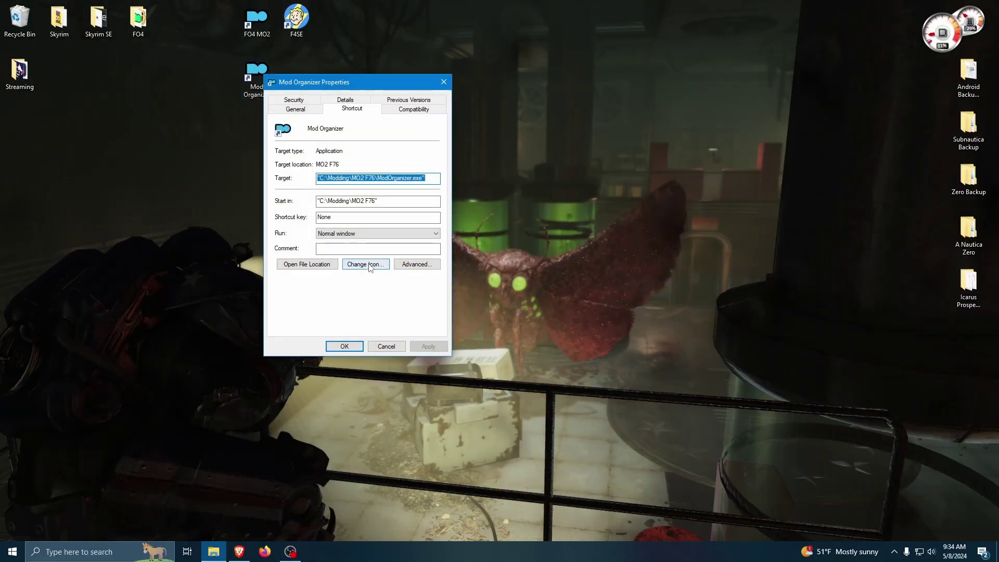
click(366, 265)
click(424, 161)
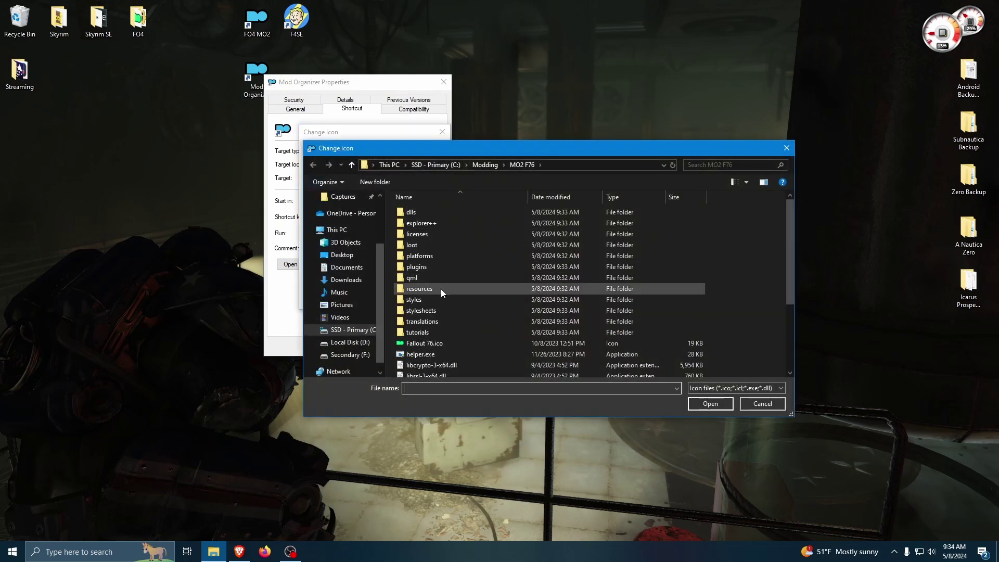
double_click(416, 344)
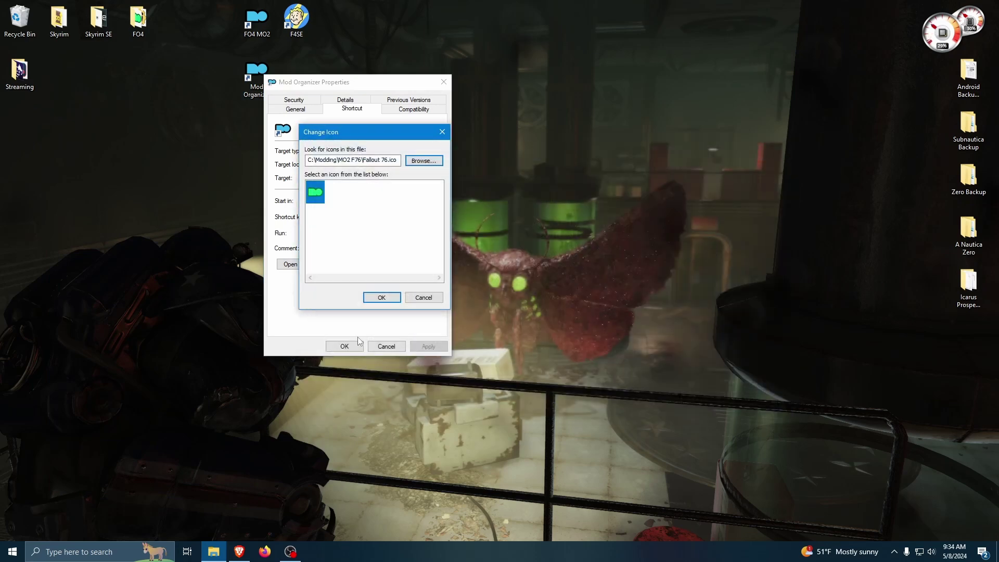
click(382, 298)
click(346, 347)
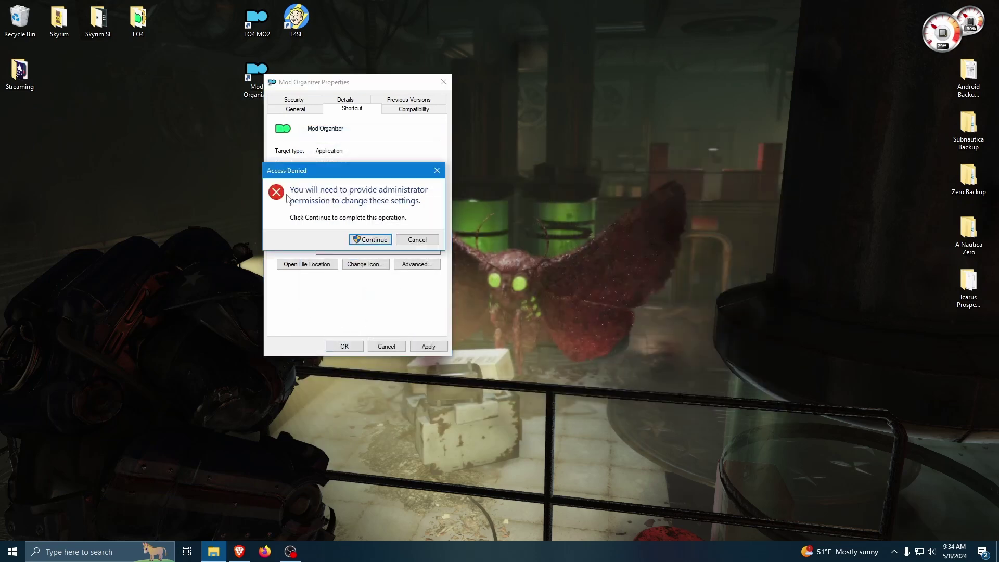
click(369, 240)
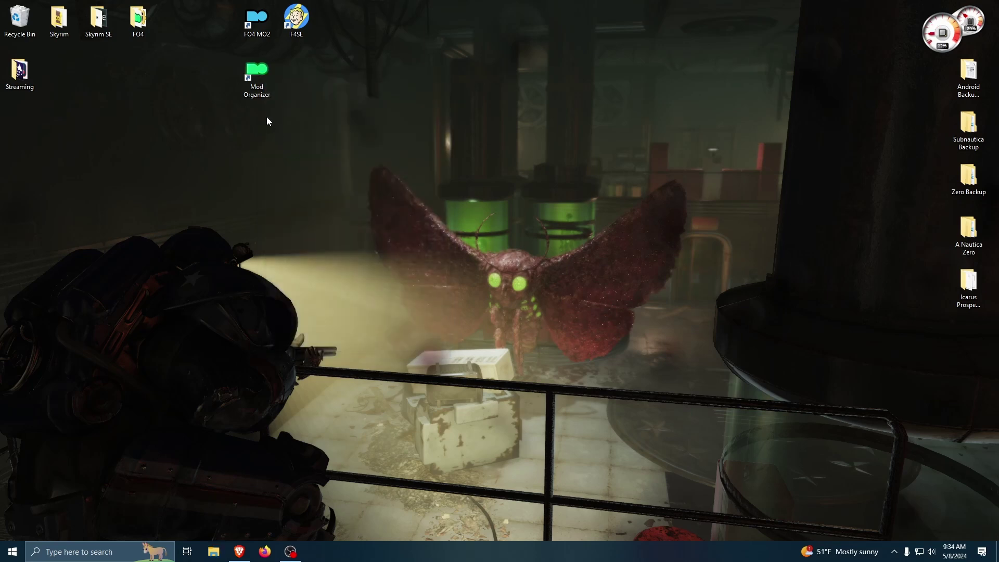
Launch Mod Organizer from the F76 MO2 shortcut and set up a new portable instance for Fallout 76 with the default profile settings
double_click(258, 72)
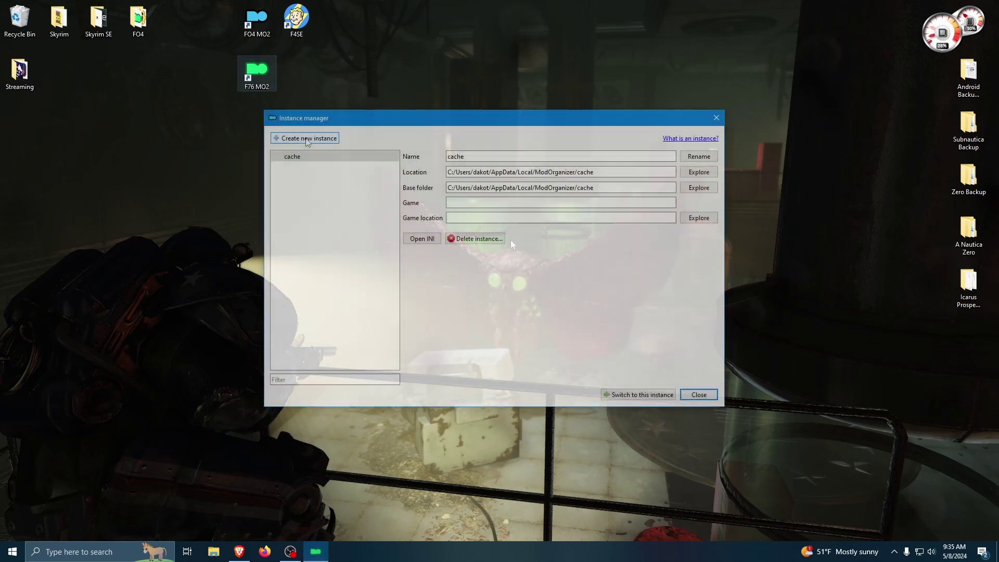
click(308, 139)
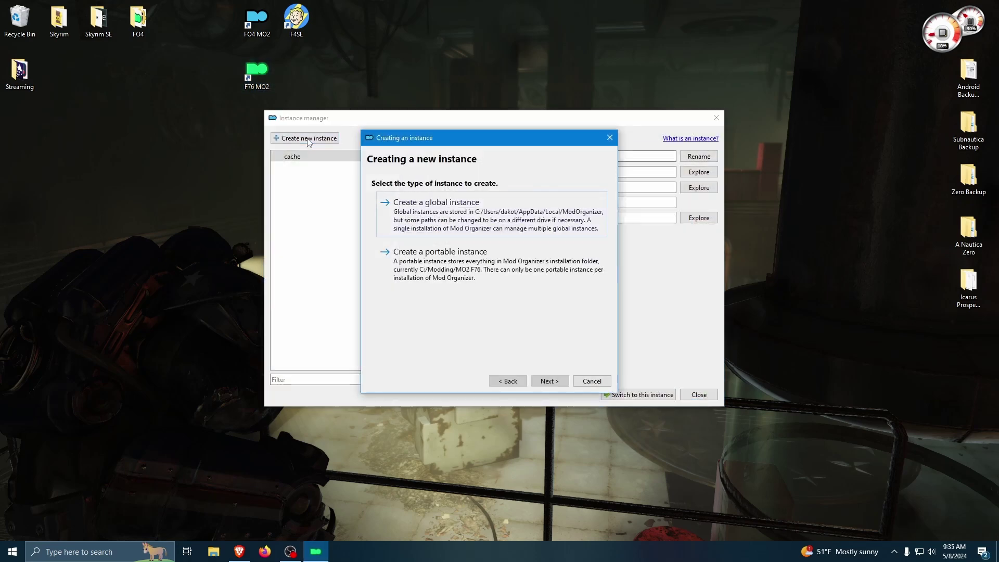
click(503, 273)
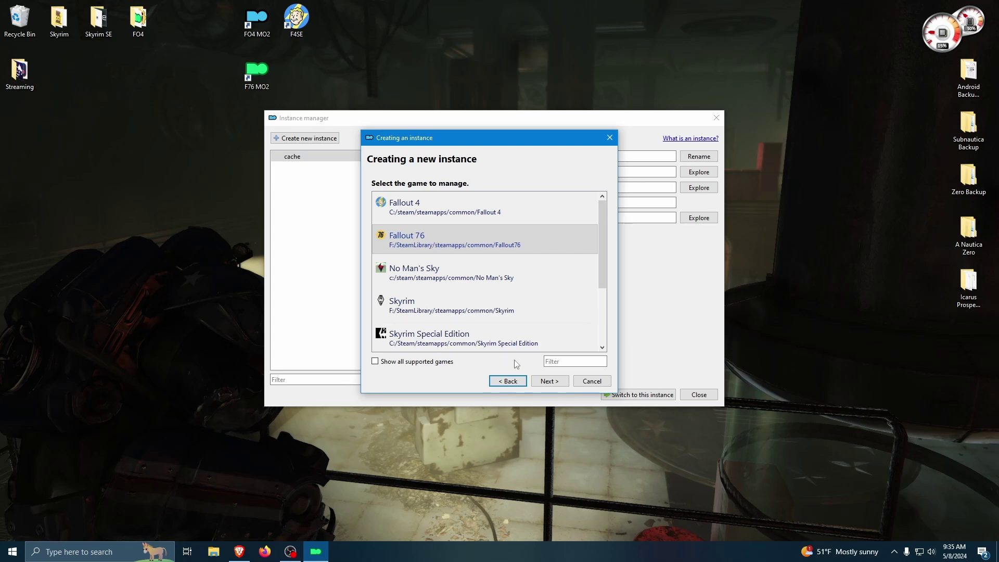
double_click(426, 246)
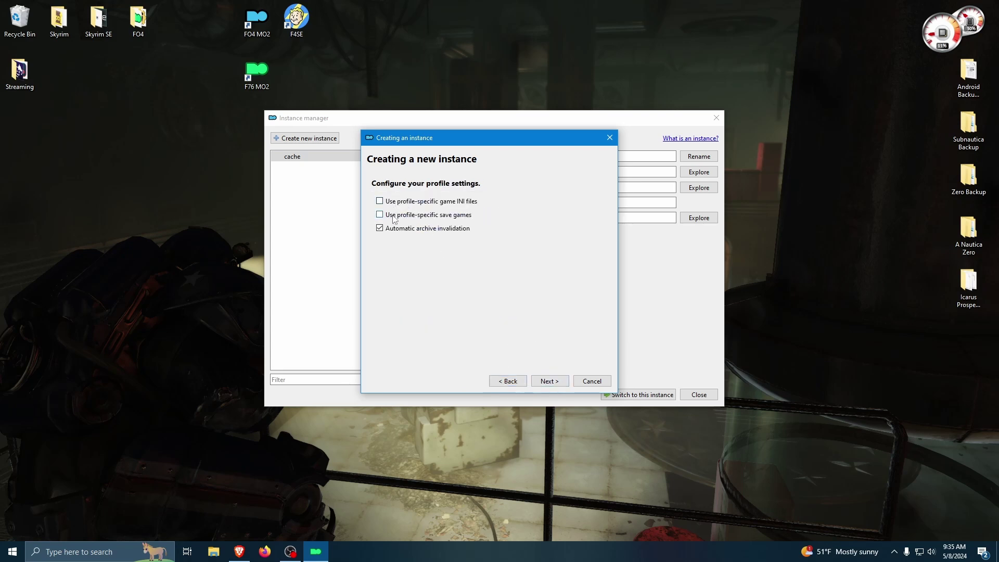
click(550, 383)
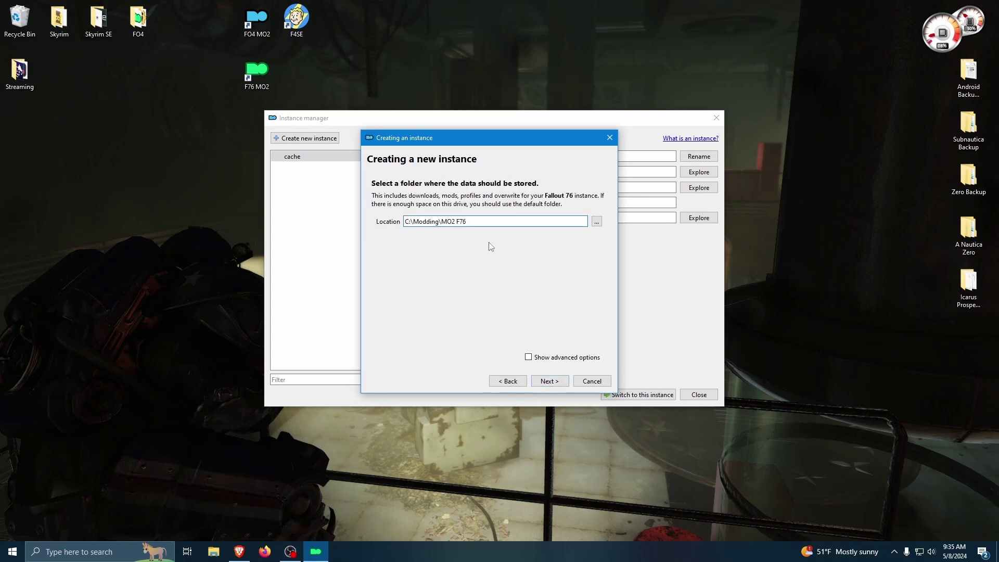
Set the instance's downloads directory to F:\Games\MO2 F76 Files in the advanced options, then create and launch the instance
click(529, 357)
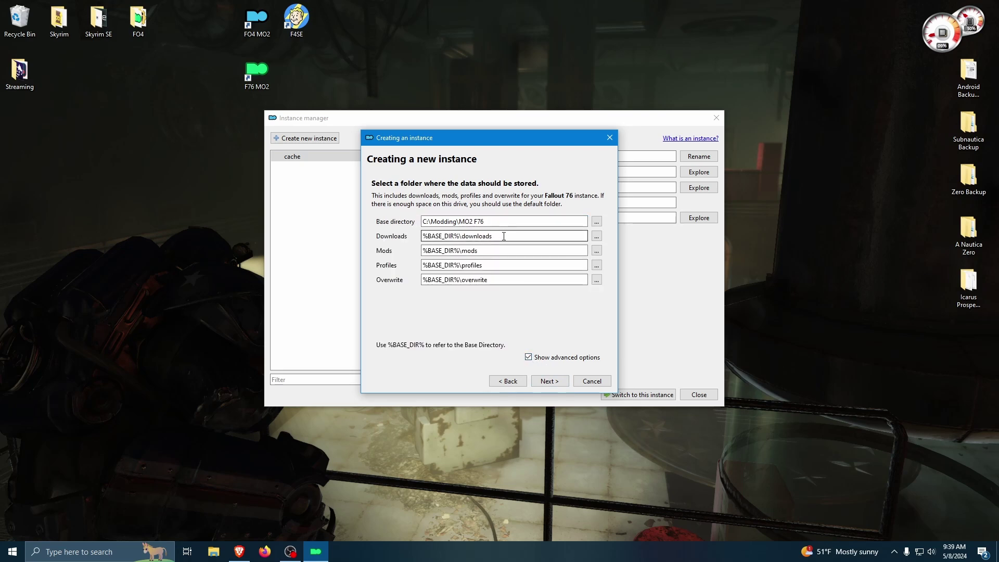
drag(501, 236, 426, 238)
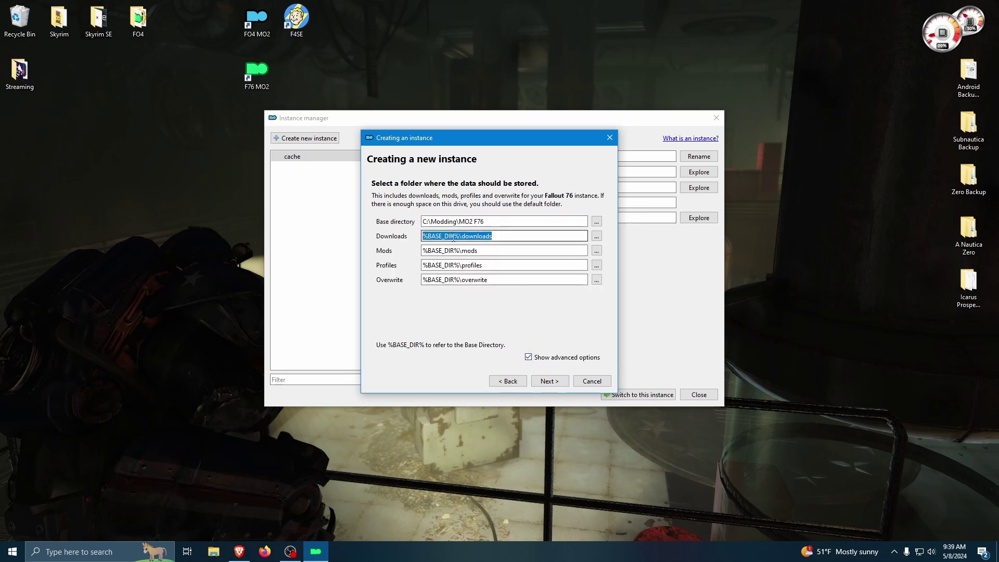
right_click(448, 239)
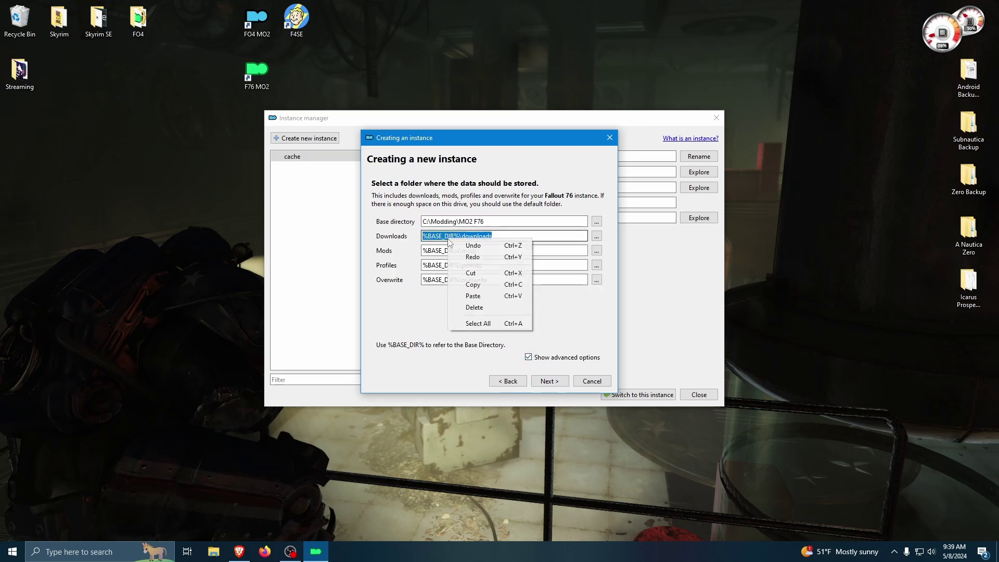
click(473, 296)
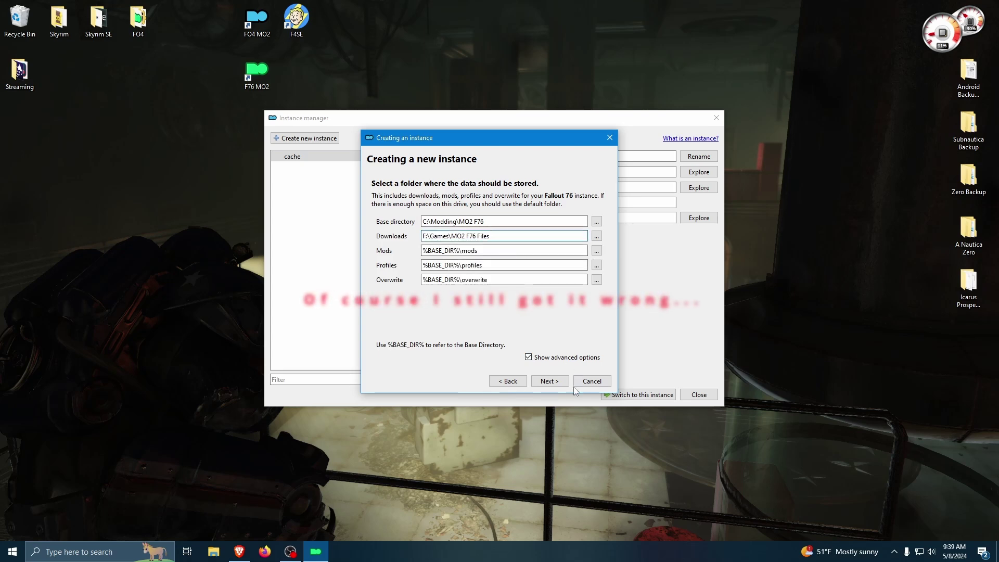
click(550, 382)
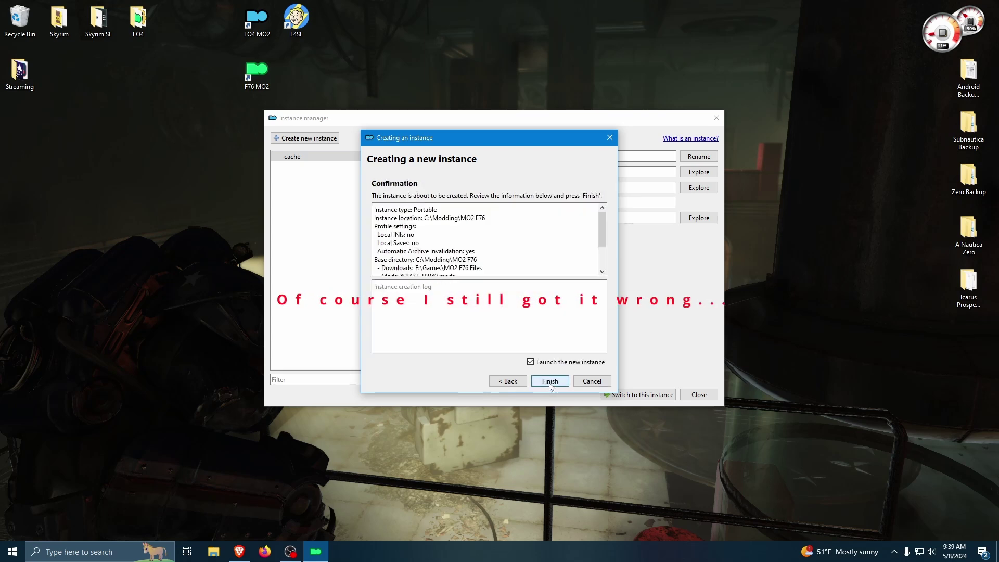
click(554, 384)
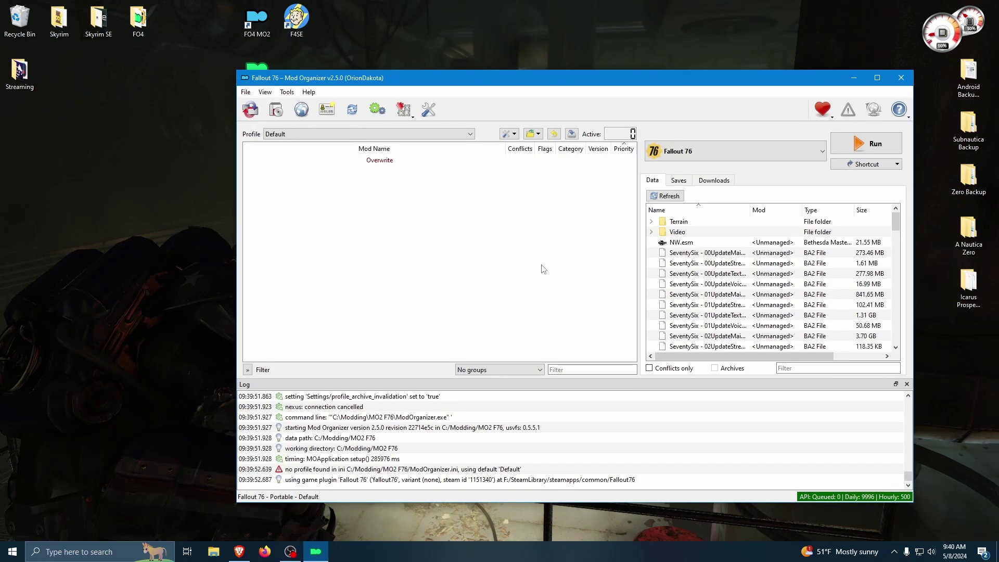
Set the Mod Organizer theme style to 1809 Dark Mode
click(287, 92)
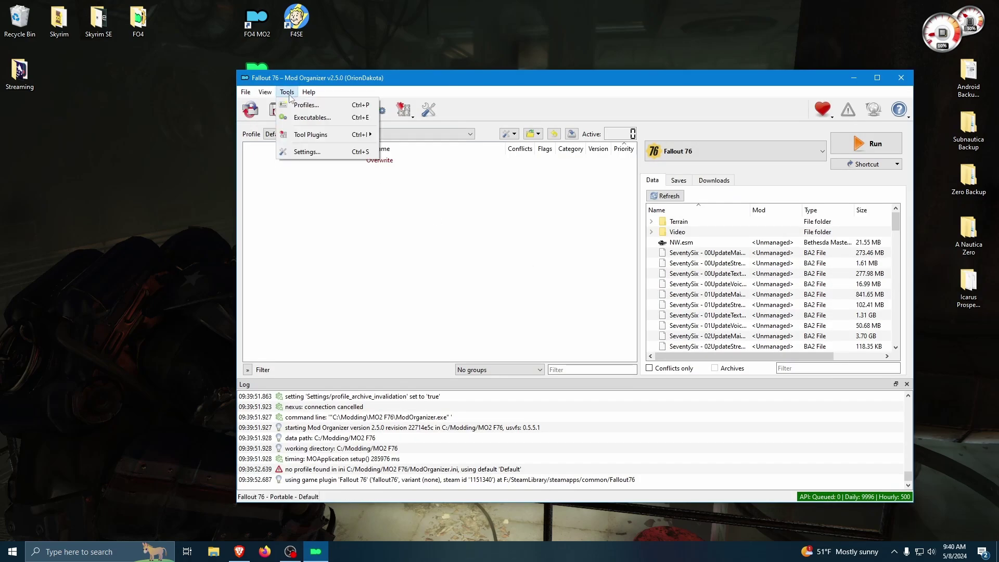
click(309, 152)
click(412, 149)
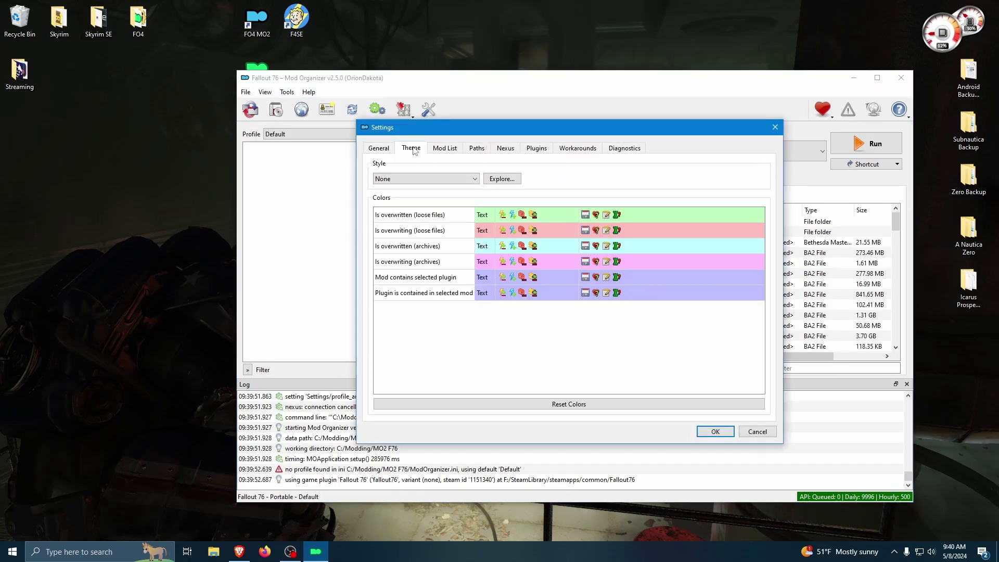
click(426, 181)
click(416, 256)
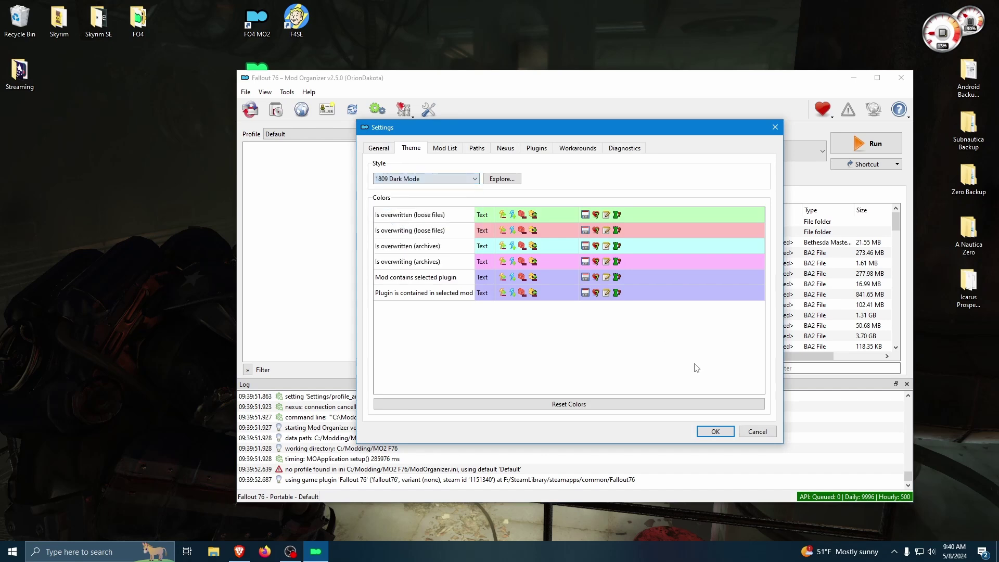
click(715, 431)
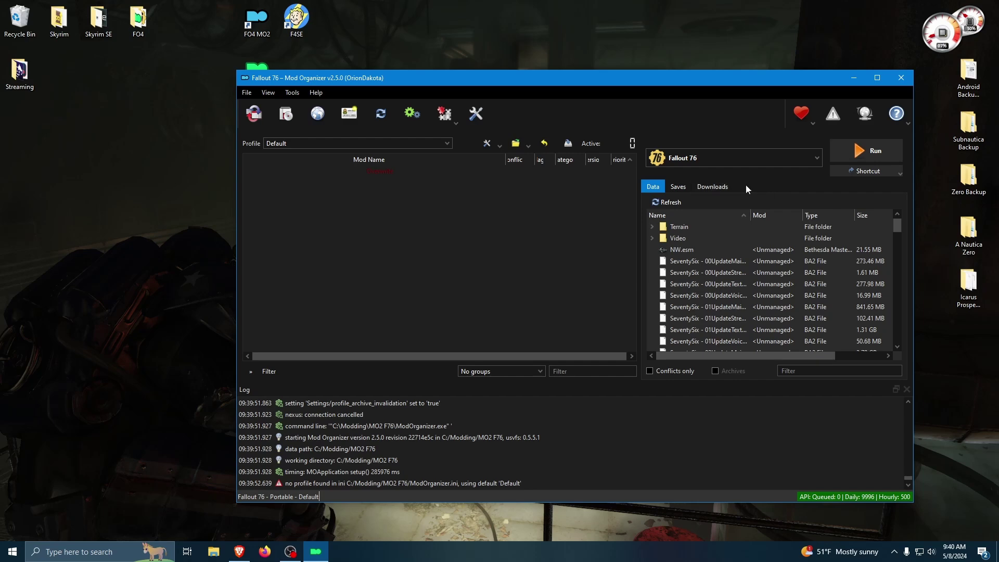
Look at the instance's saves and downloads lists
click(680, 188)
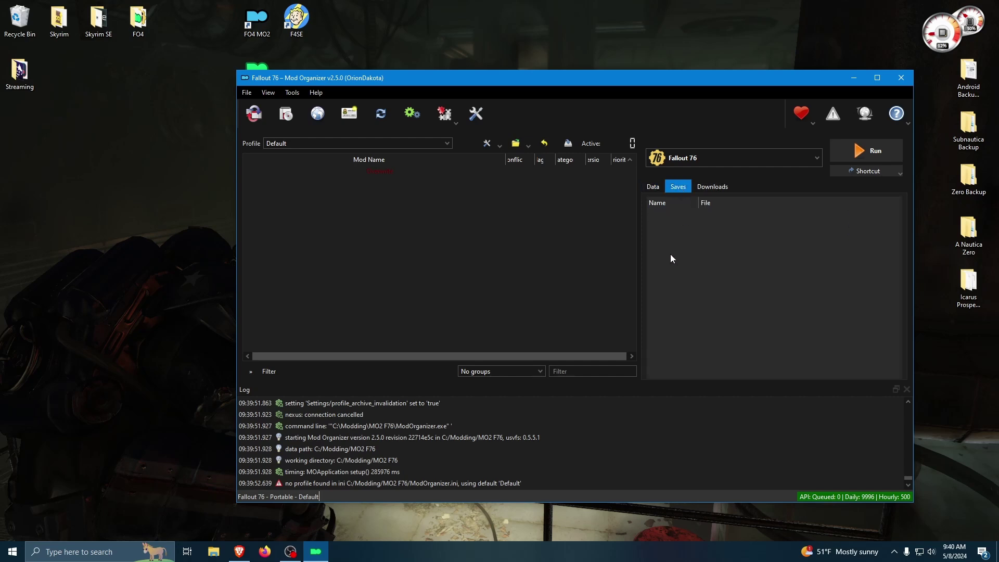
click(706, 188)
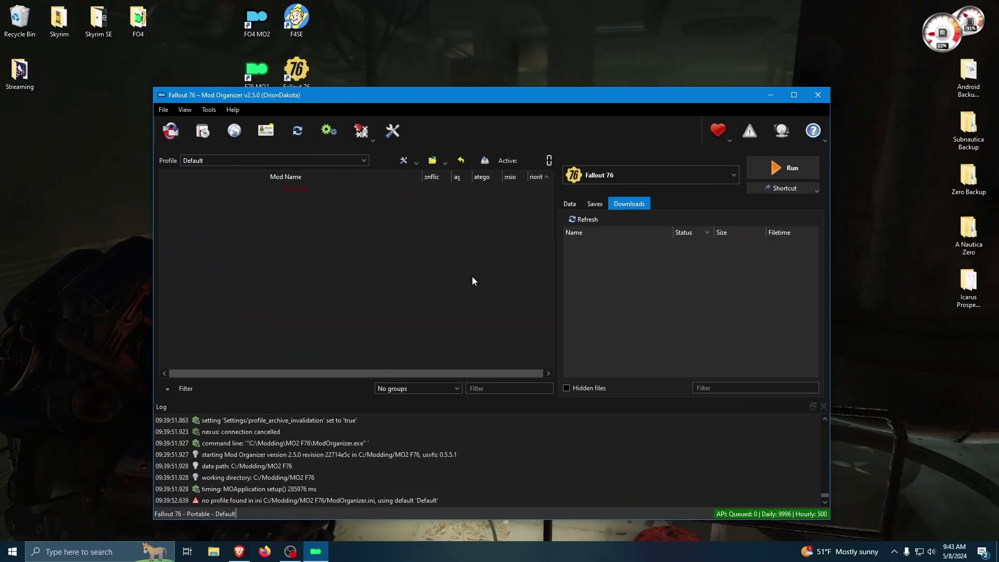
Extract BakaFileTool.exe from its archive in Downloads into C:\Modding\Baka File Tool, then close the archive and folder windows
click(213, 552)
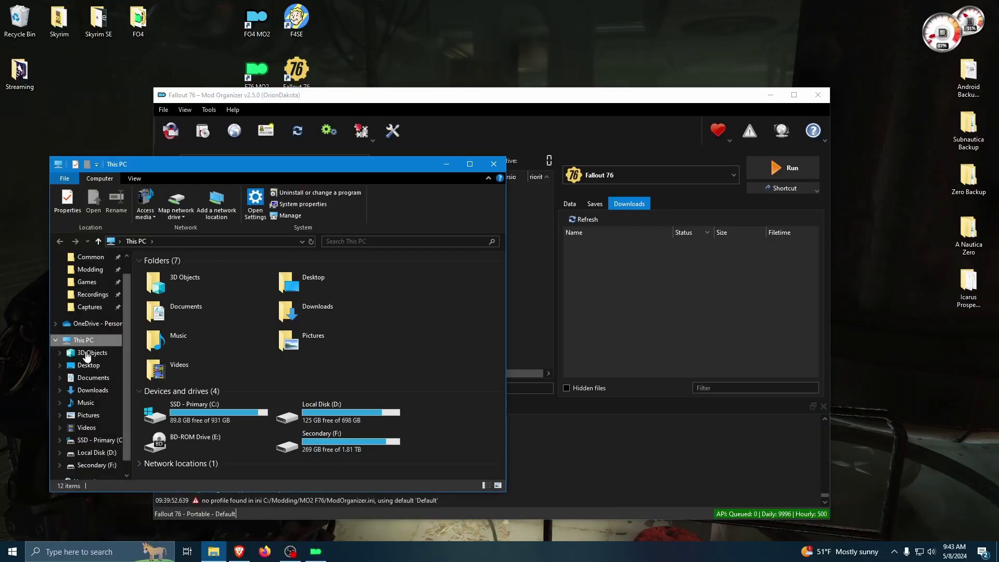
click(92, 391)
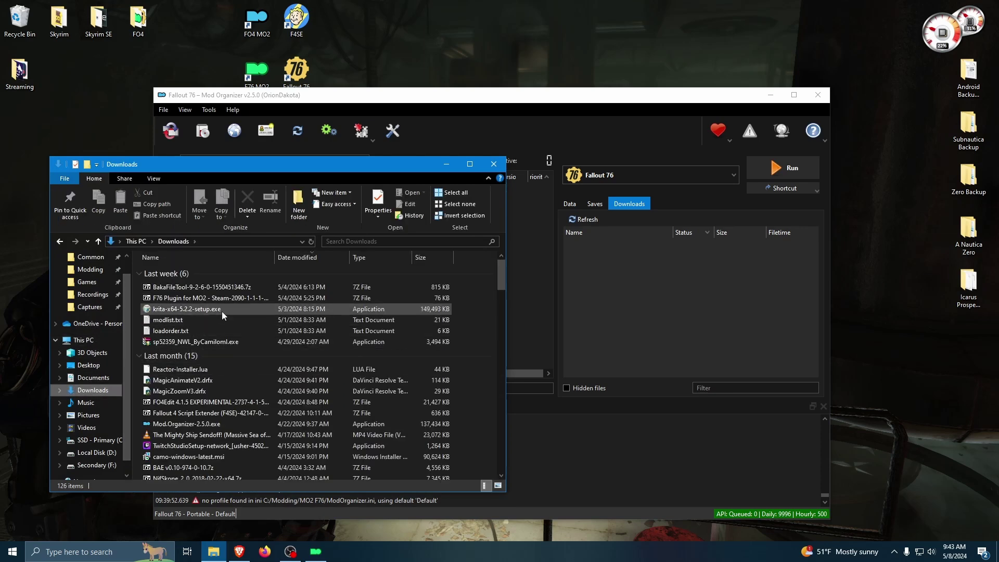
double_click(186, 290)
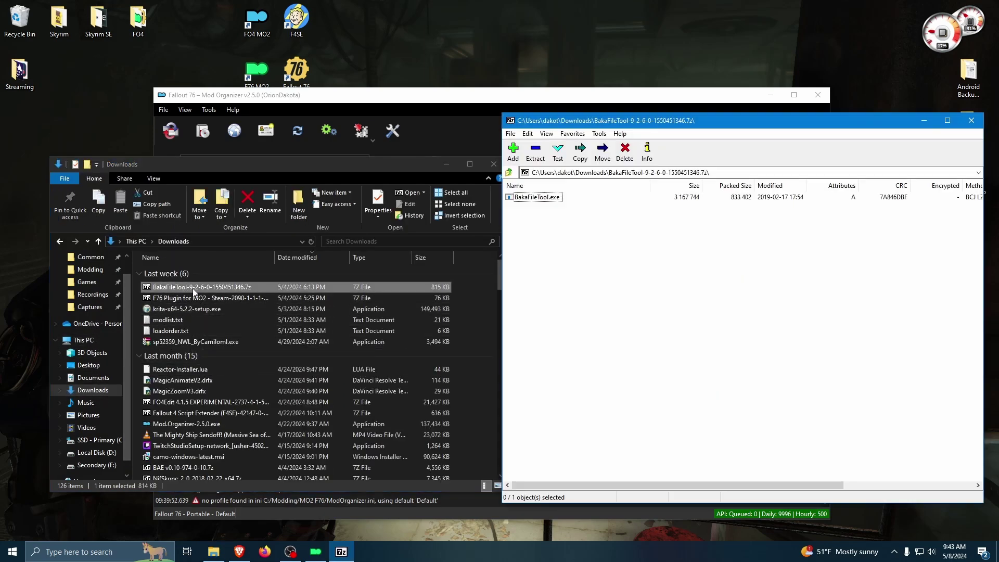
drag(537, 198, 208, 340)
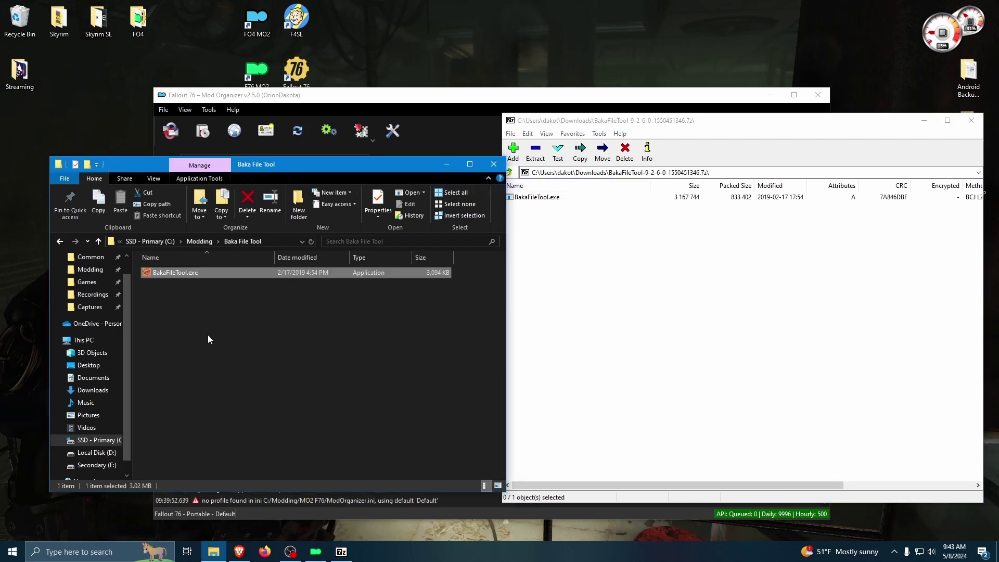
click(208, 339)
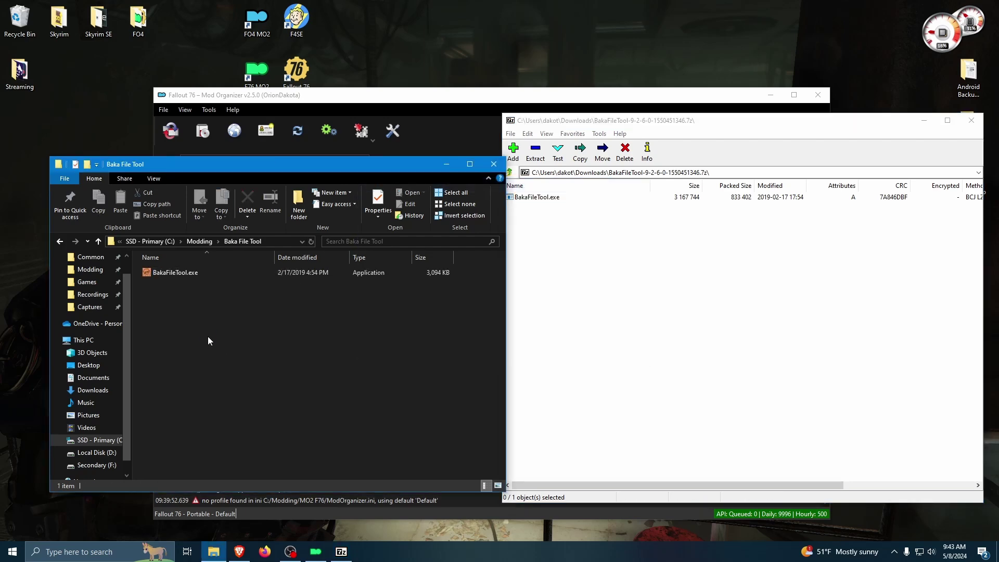
click(971, 120)
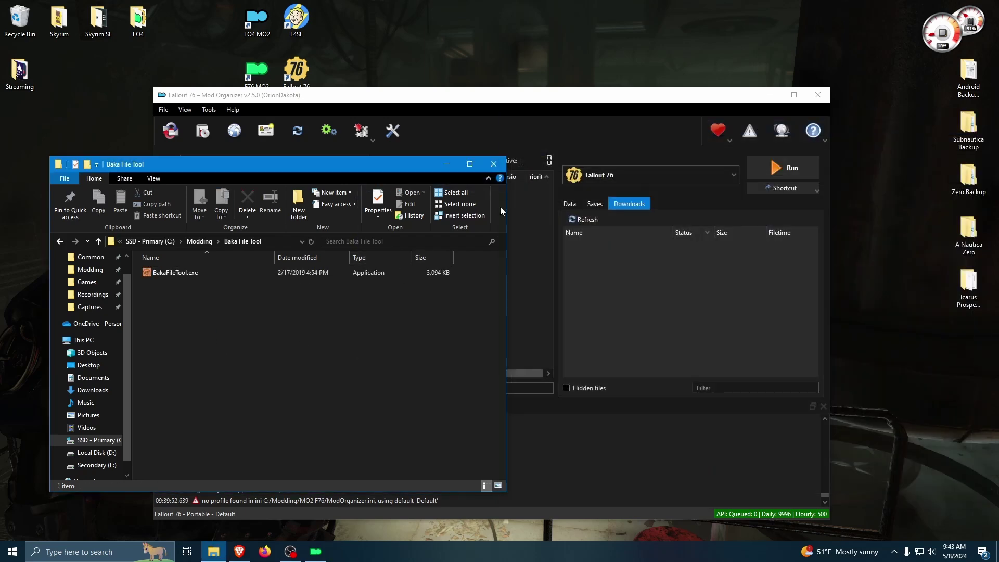
click(494, 164)
Add BakaFileTool.exe from C:\Modding\Baka File Tool to the instance's list of executables
click(710, 172)
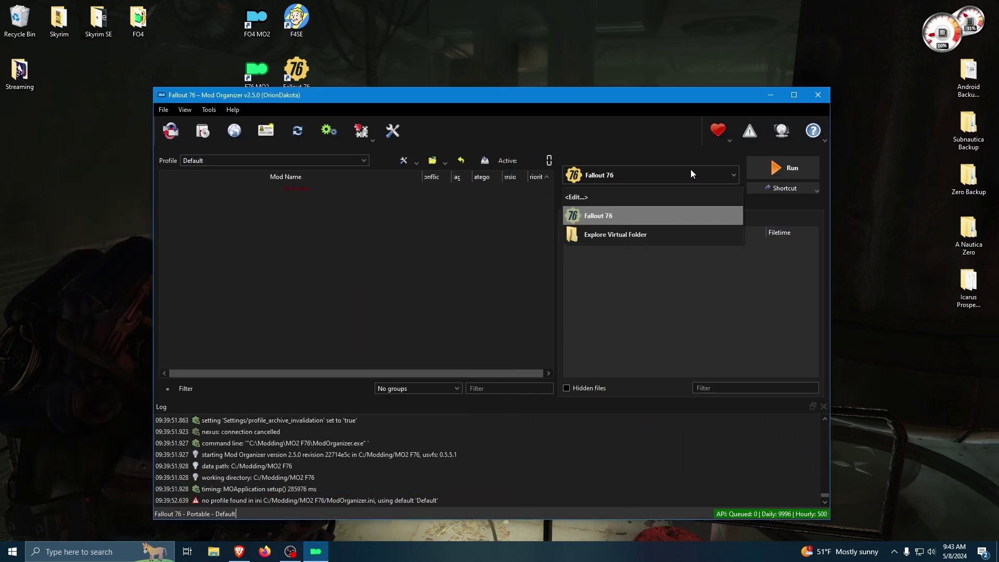
click(567, 197)
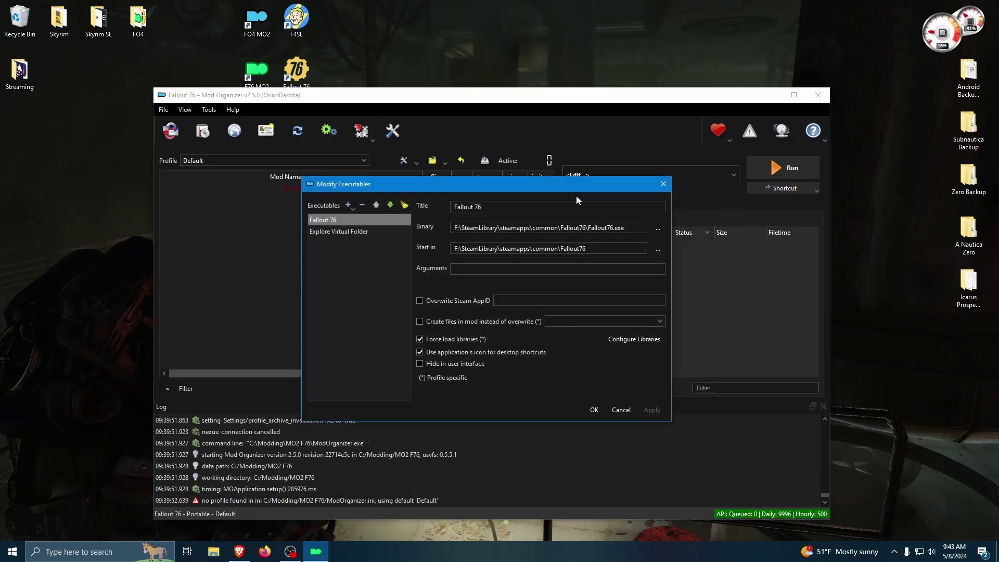
click(349, 206)
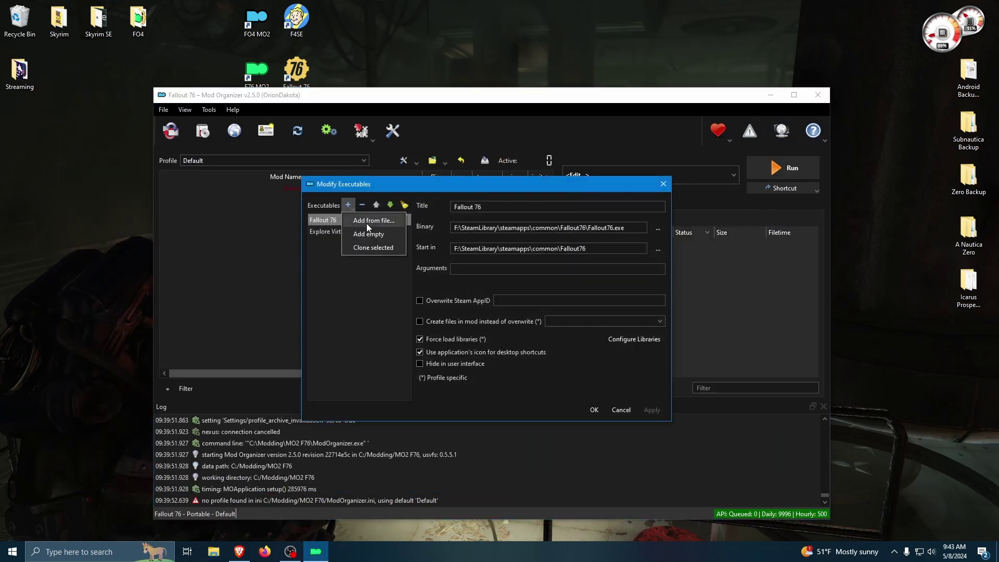
click(366, 223)
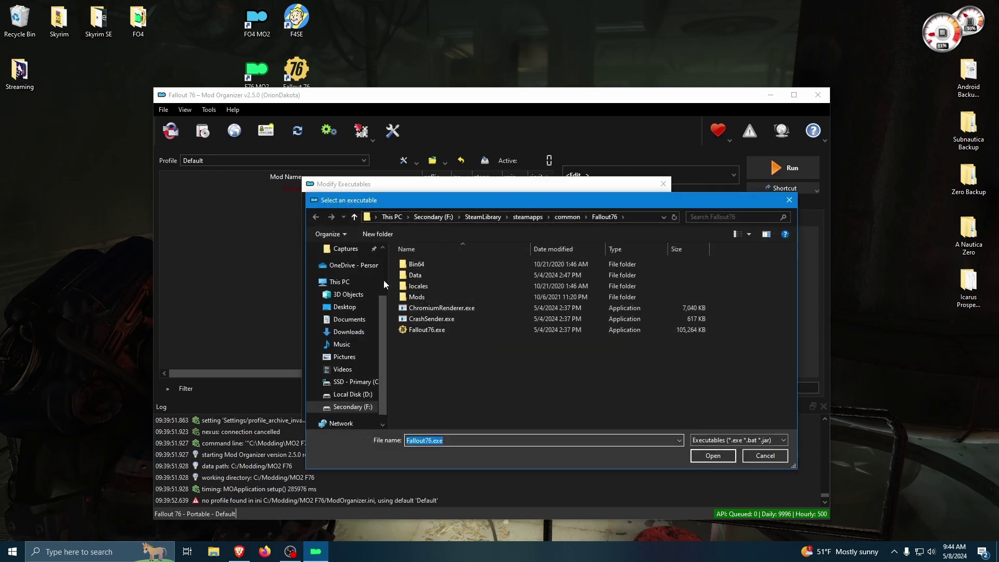
scroll(386, 288, up, 2)
click(346, 281)
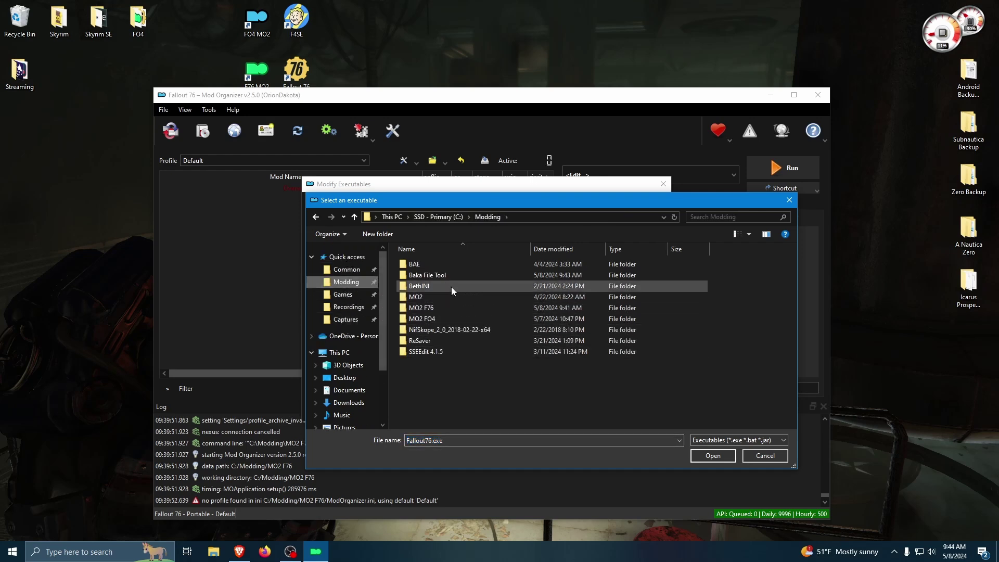
double_click(433, 275)
double_click(429, 265)
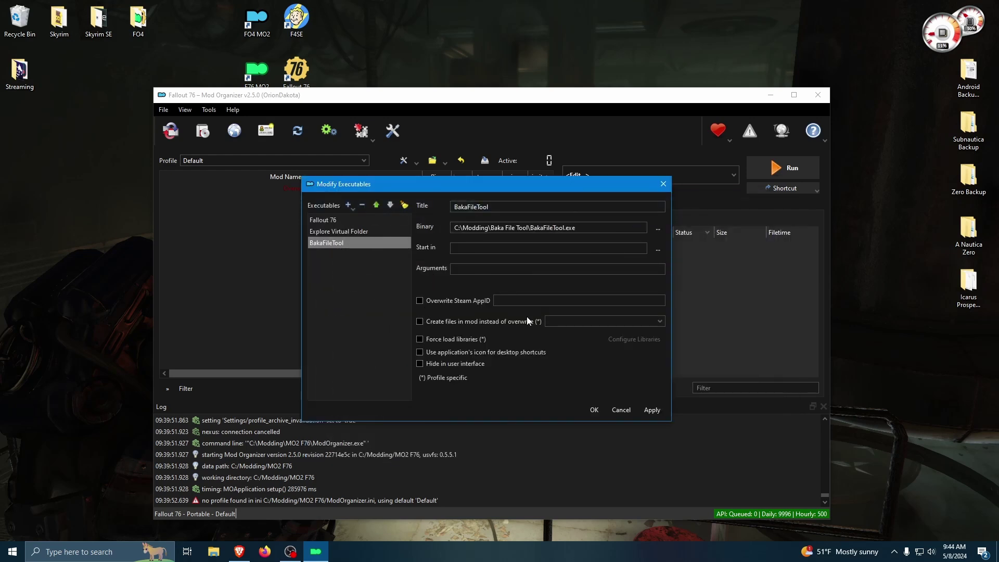
click(594, 410)
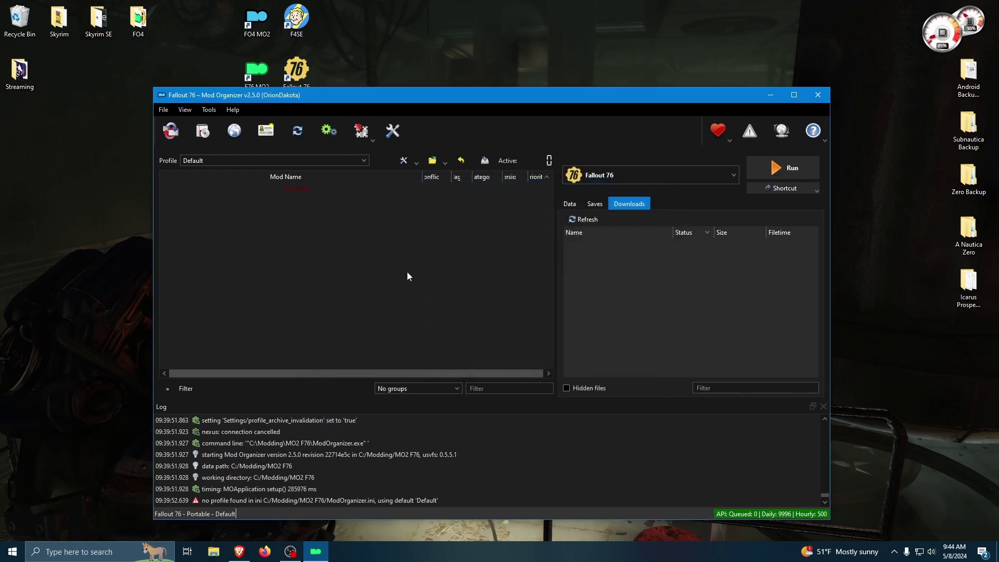
Create an empty mod named Baka File Output in the mod list
right_click(284, 248)
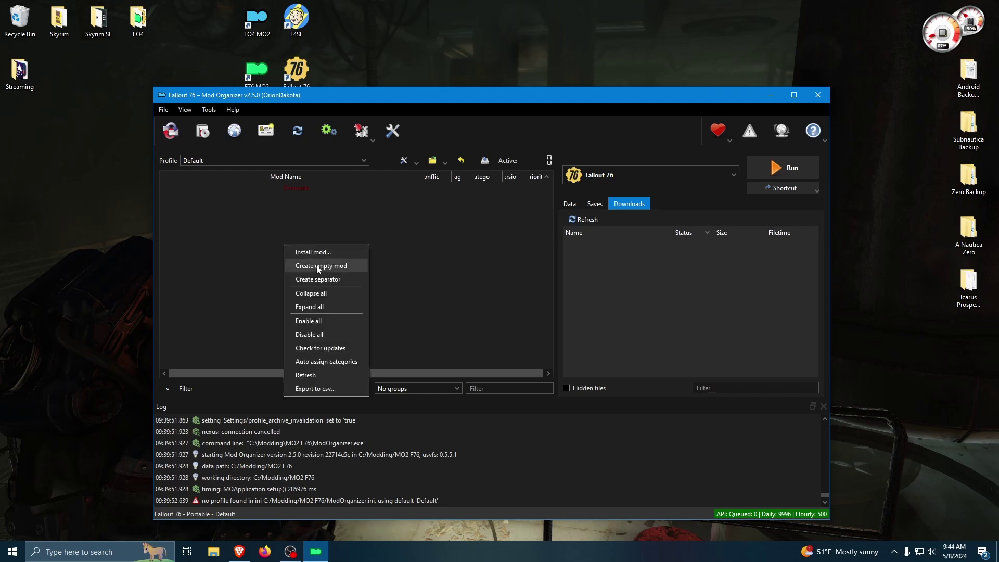
click(295, 265)
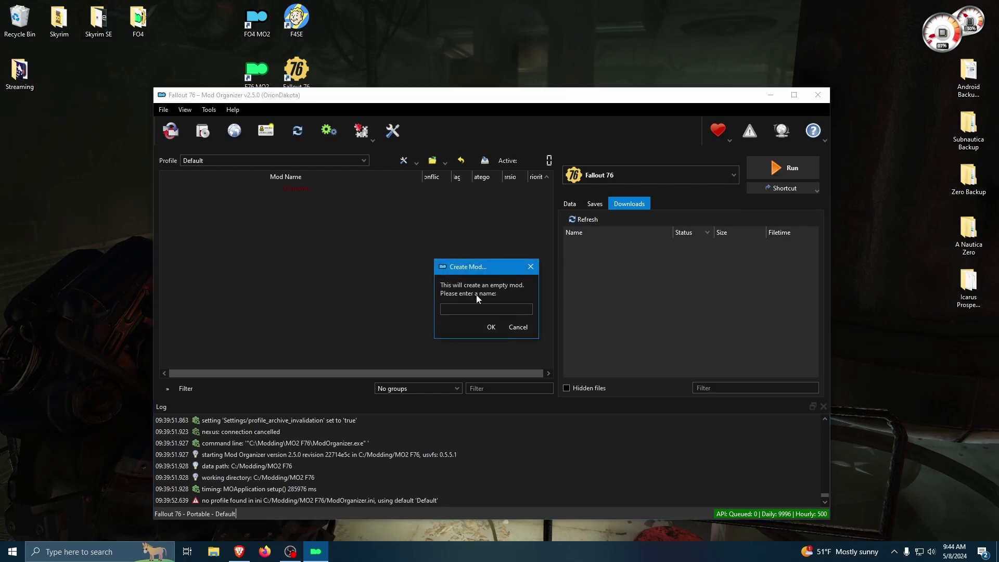
text(Baka File Output)
click(494, 330)
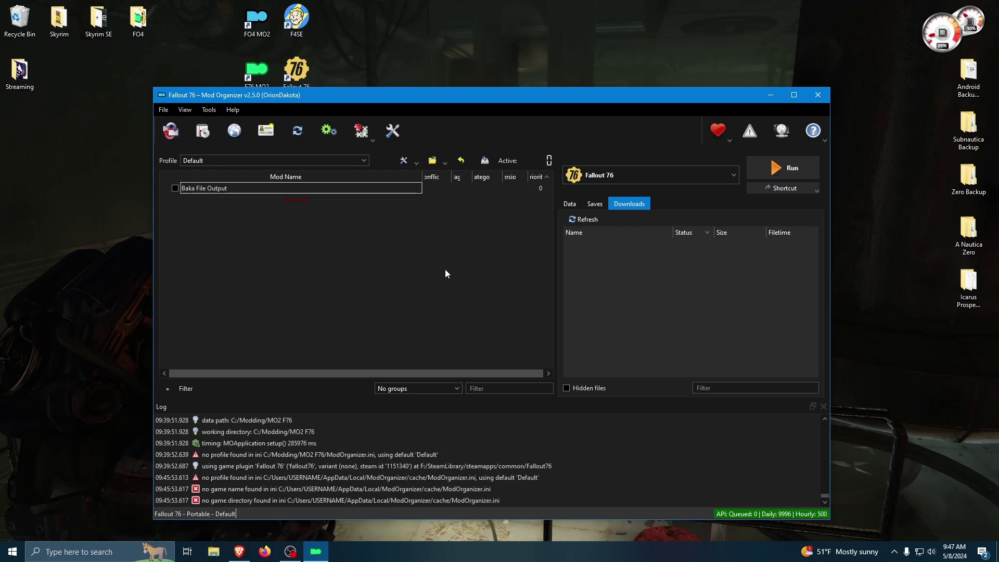
Set download_directory to F:/Games/MO2 F76 Files/Downloads in the portable instance's ModOrganizer.ini and save the file
click(163, 110)
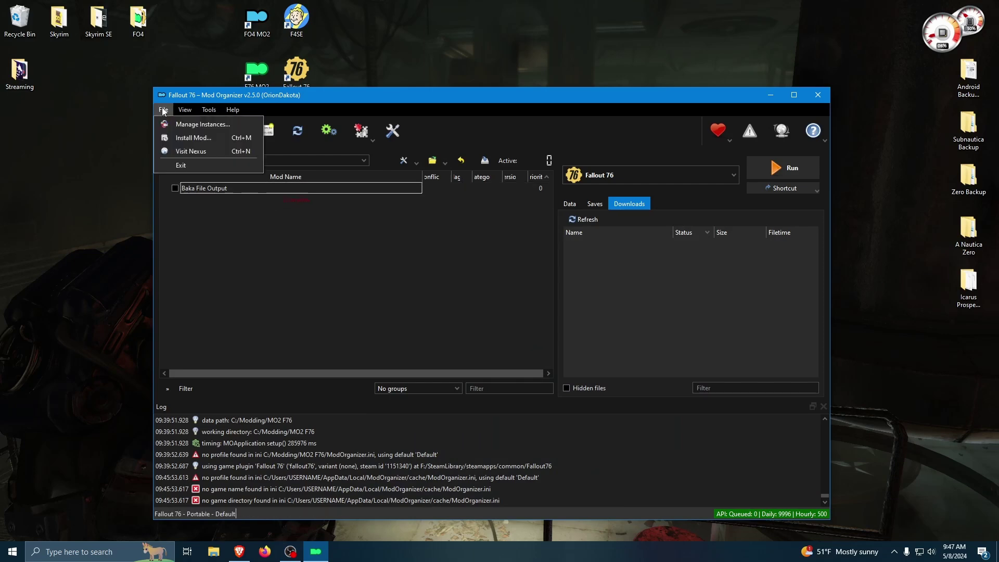
click(193, 125)
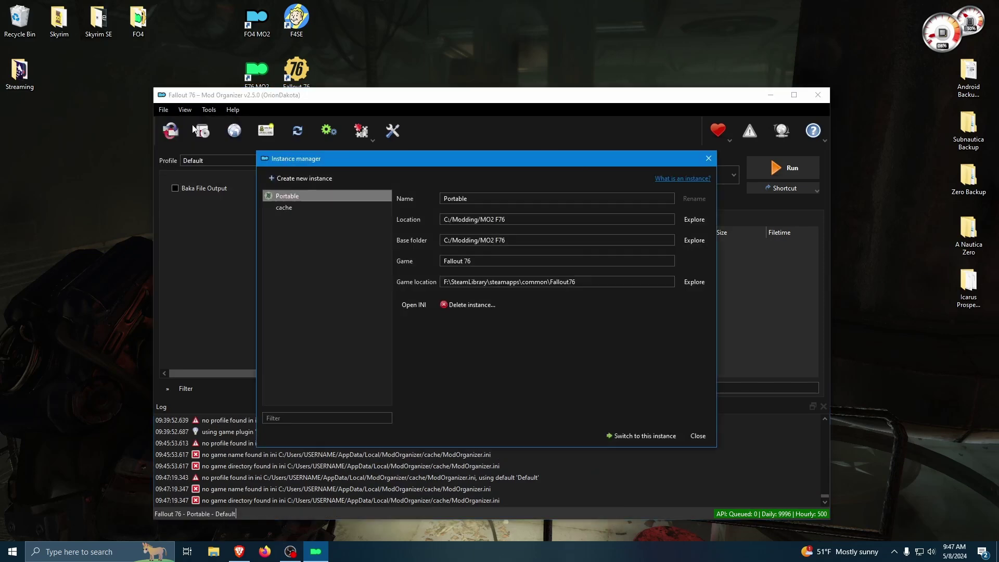
click(411, 305)
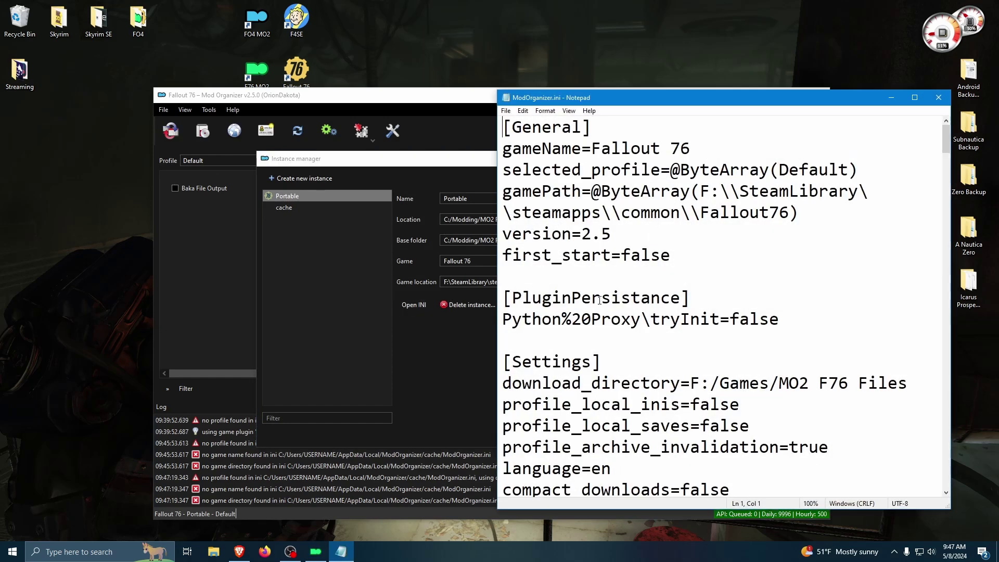
drag(571, 383, 789, 383)
click(910, 384)
text(/)
text(Down)
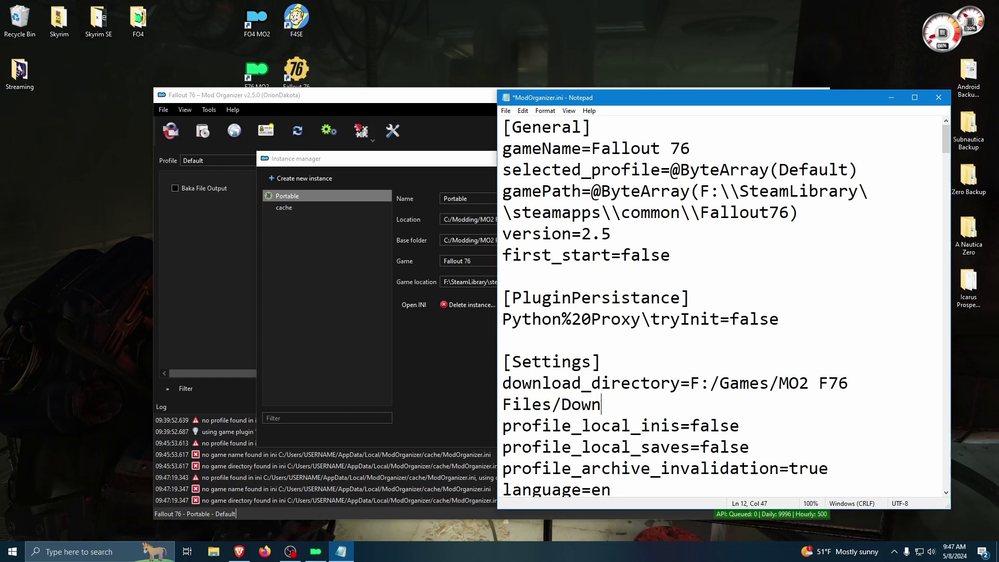
text(loads)
click(505, 111)
click(522, 156)
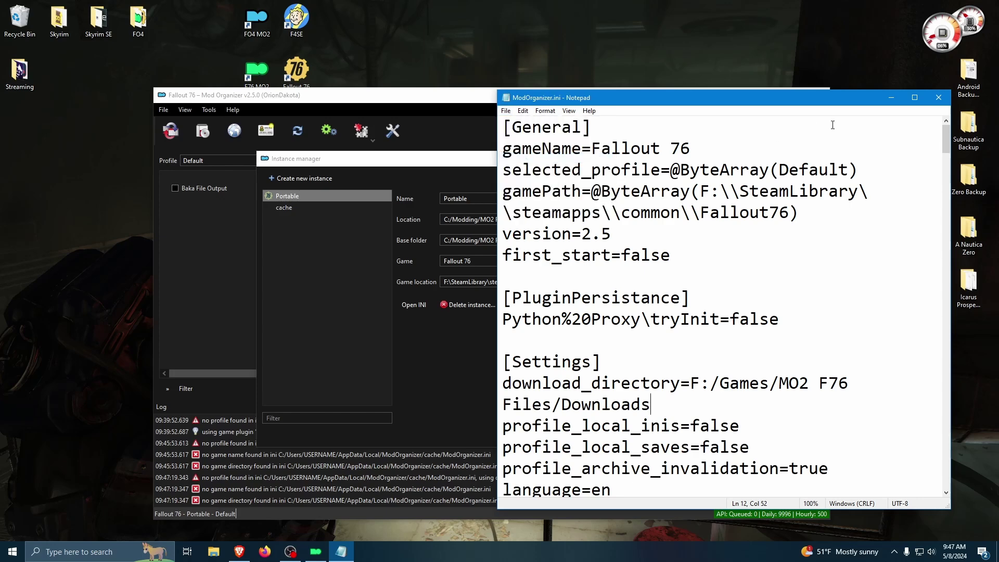
Close the INI file and the instance manager, and restart the Fallout 76 Mod Organizer
click(941, 100)
click(697, 435)
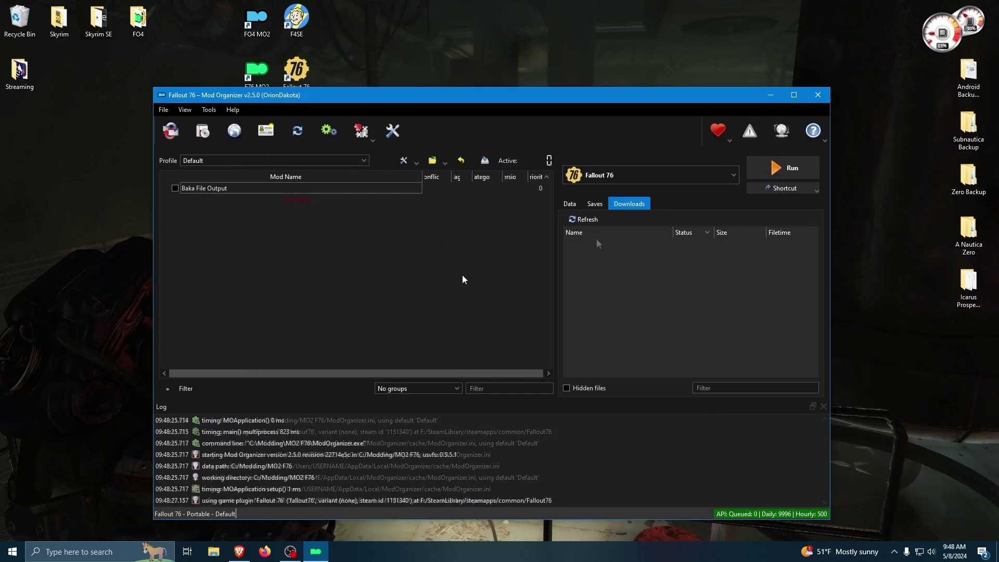
click(818, 96)
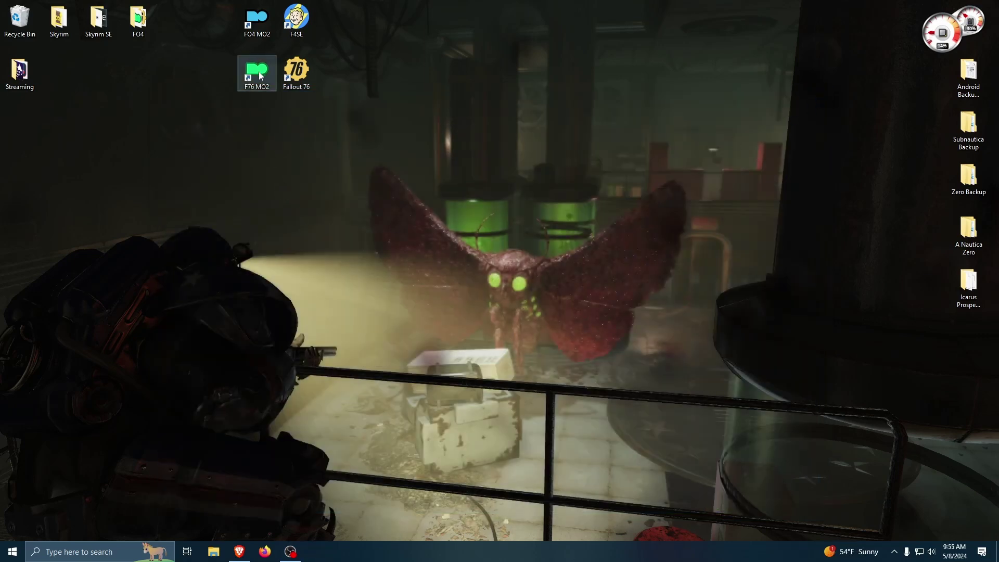
double_click(260, 75)
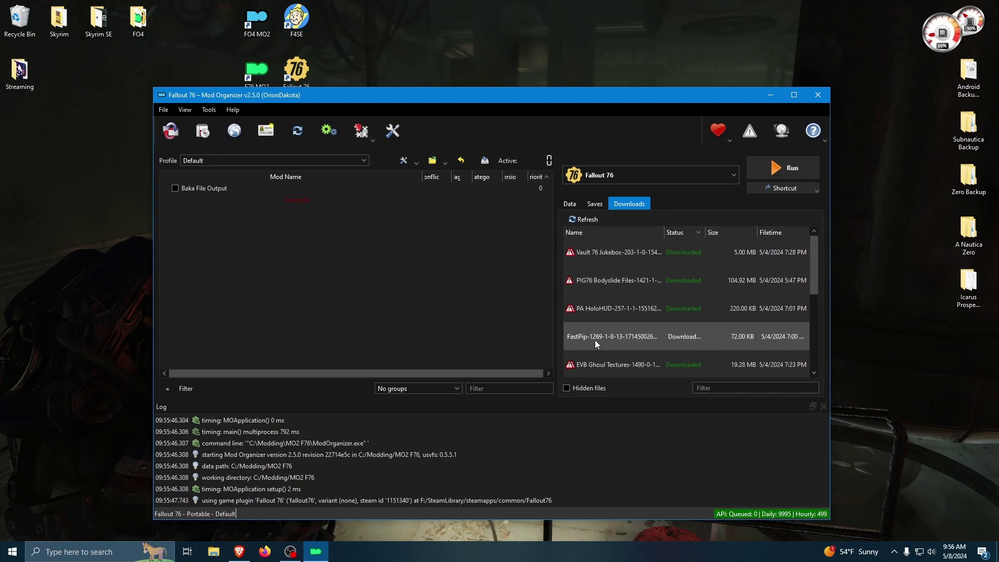
Query the mod info for the Vault 76 Jukebox download
right_click(604, 252)
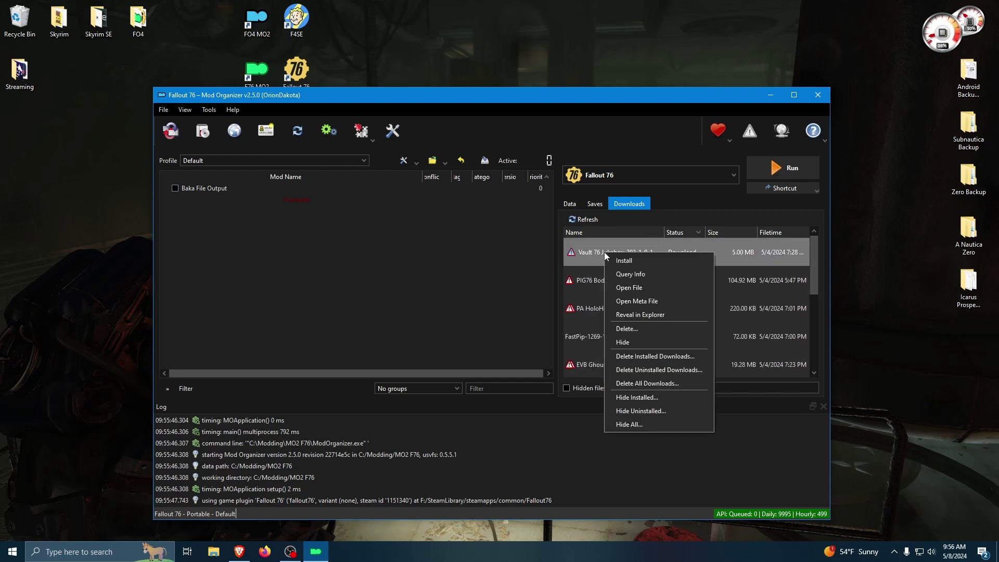
click(512, 256)
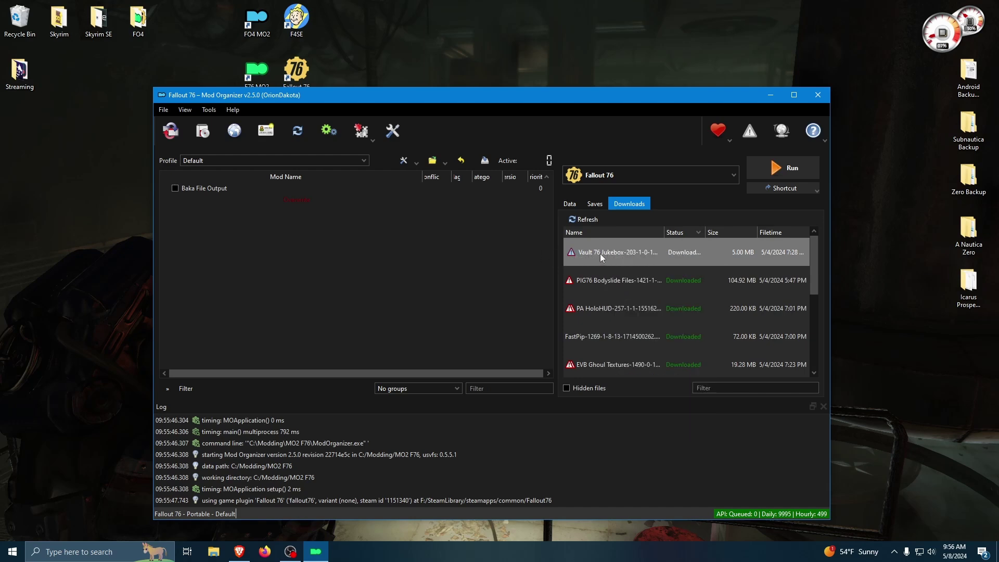
right_click(601, 254)
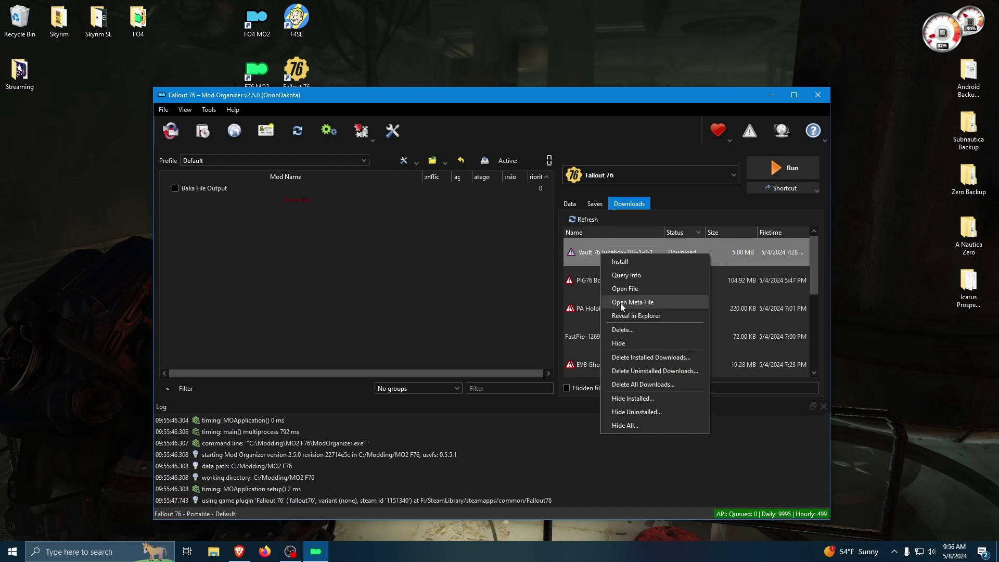
click(627, 276)
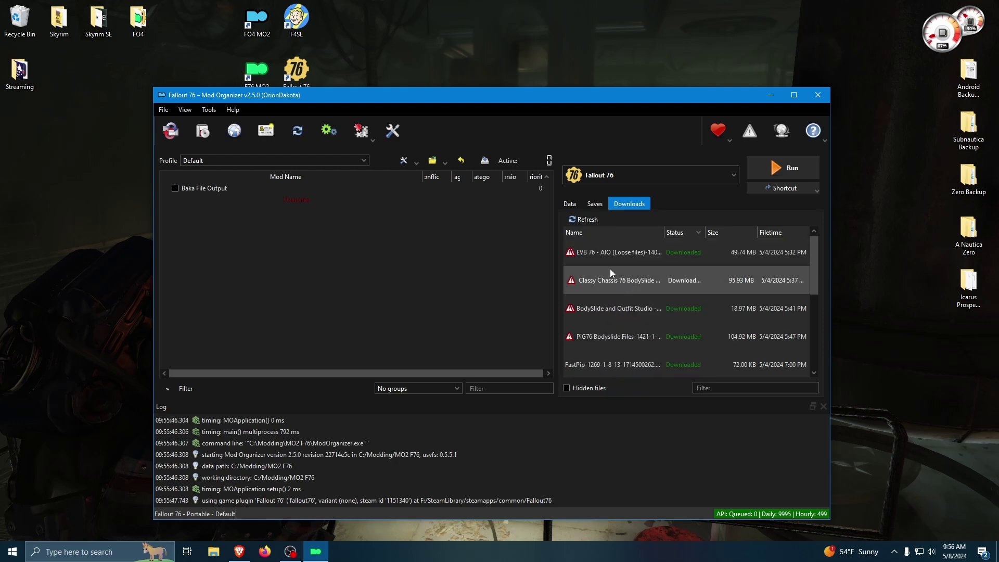
Query the mod info for the EVB 76 - AIO (Loose files) and Classy Chassis 76 BodySlide downloads
right_click(618, 255)
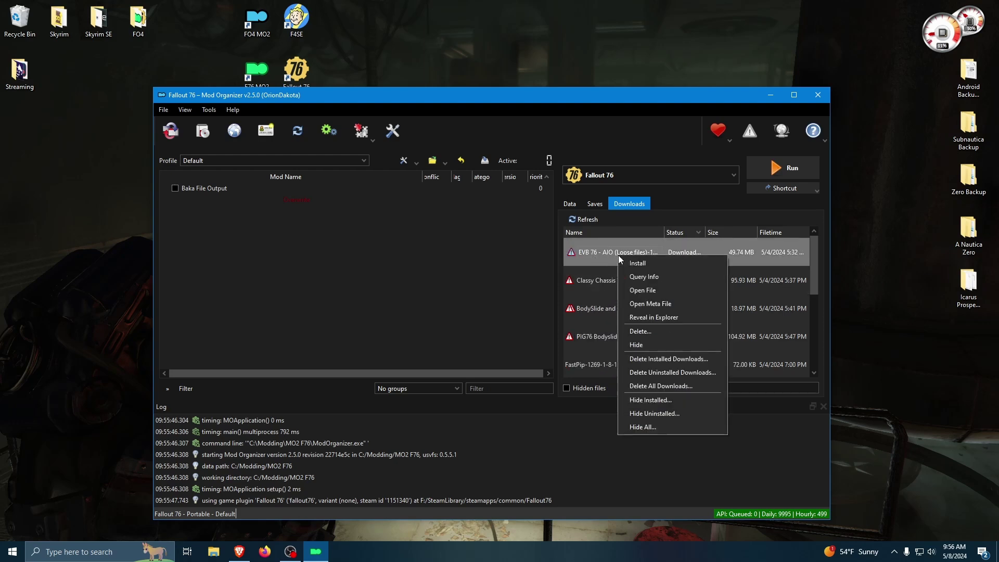
click(645, 276)
click(597, 280)
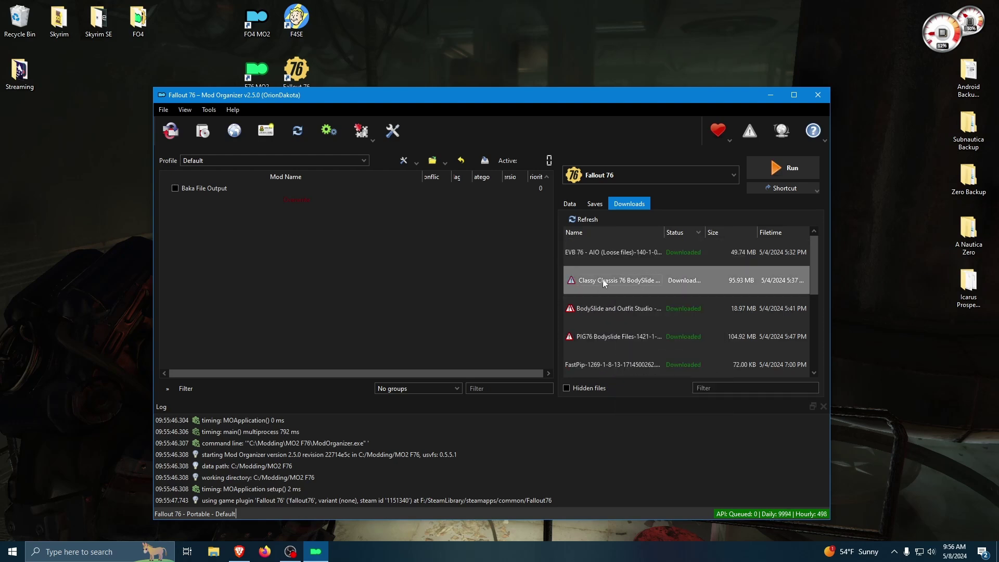
right_click(602, 279)
click(617, 293)
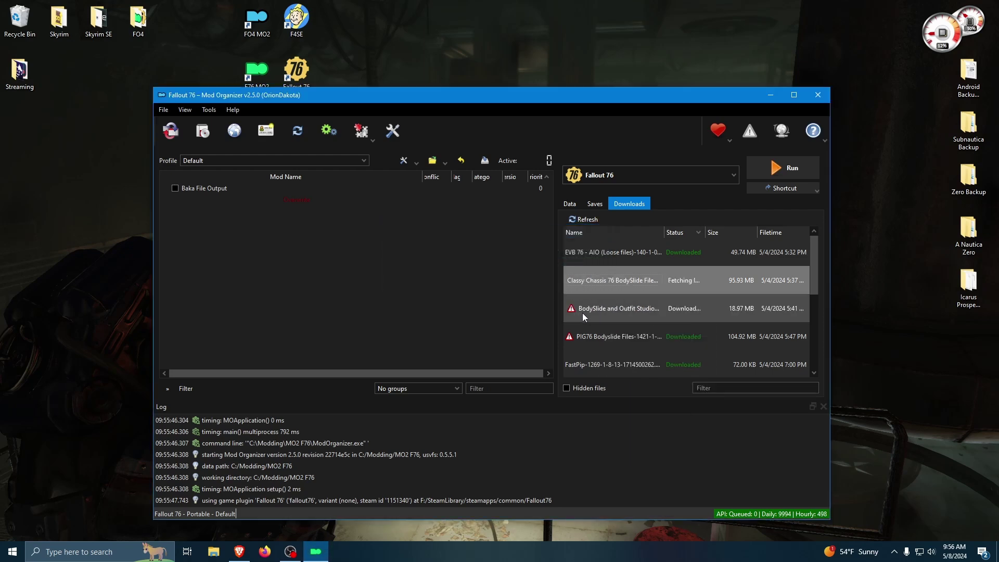
click(610, 311)
right_click(610, 311)
click(623, 329)
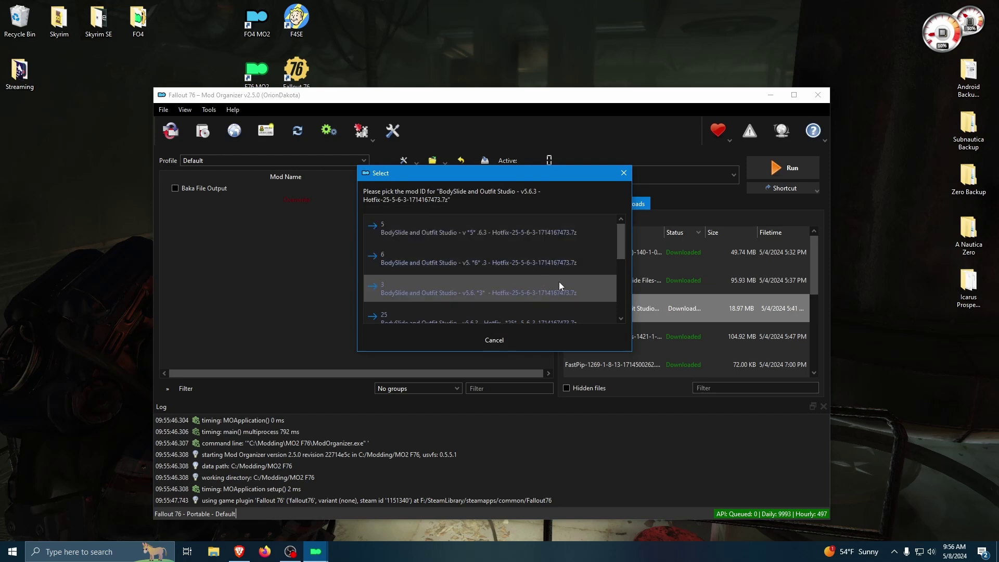
scroll(573, 242, down, 2)
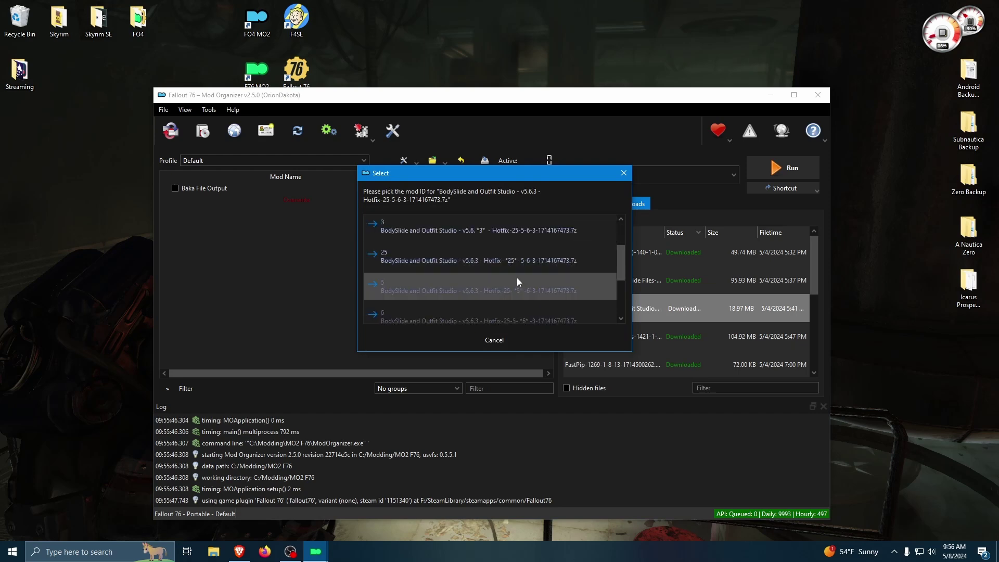
scroll(578, 303, down, 3)
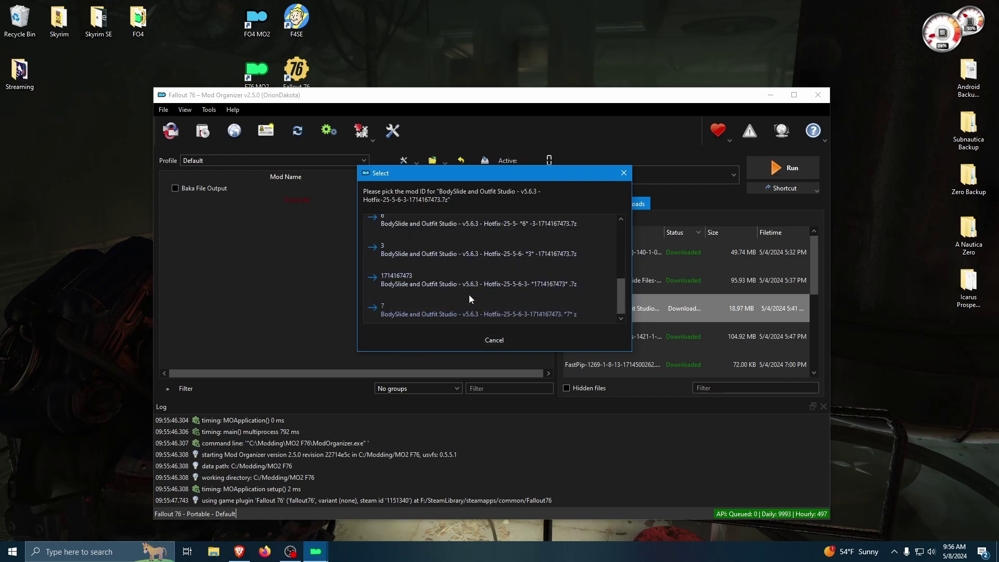
click(471, 281)
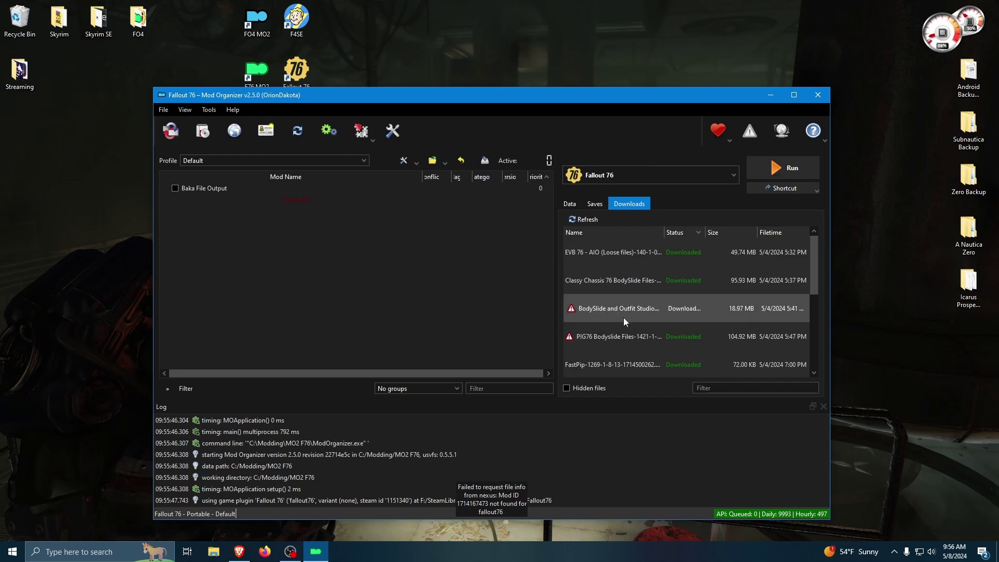
Query the mod info for the PIG76 Bodyslide Files download
right_click(603, 337)
click(631, 358)
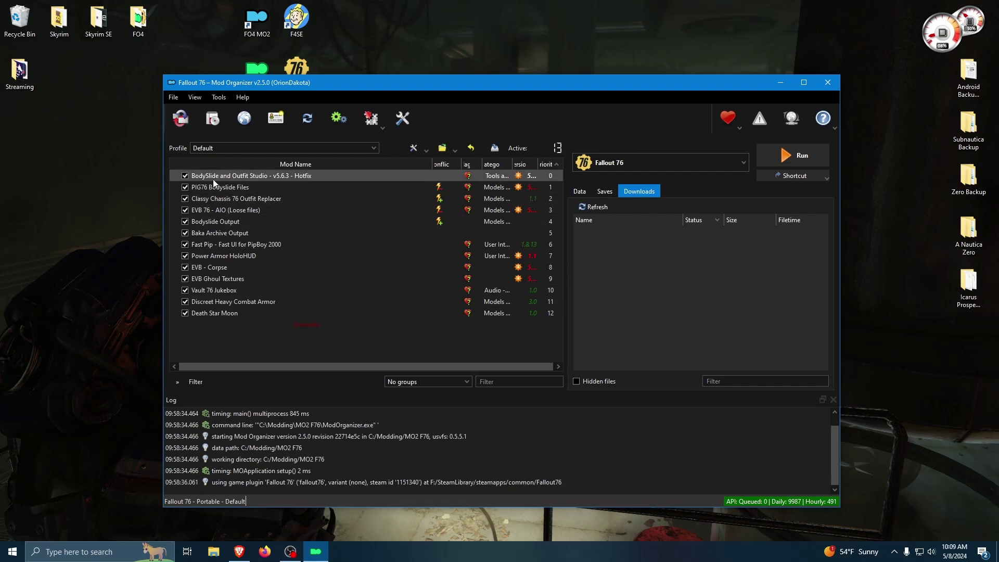
Disable the BodySlide and Outfit Studio, PIG76 Bodyslide Files and Classy Chassis 76 Outfit Replacer mods
click(185, 177)
click(184, 187)
click(185, 199)
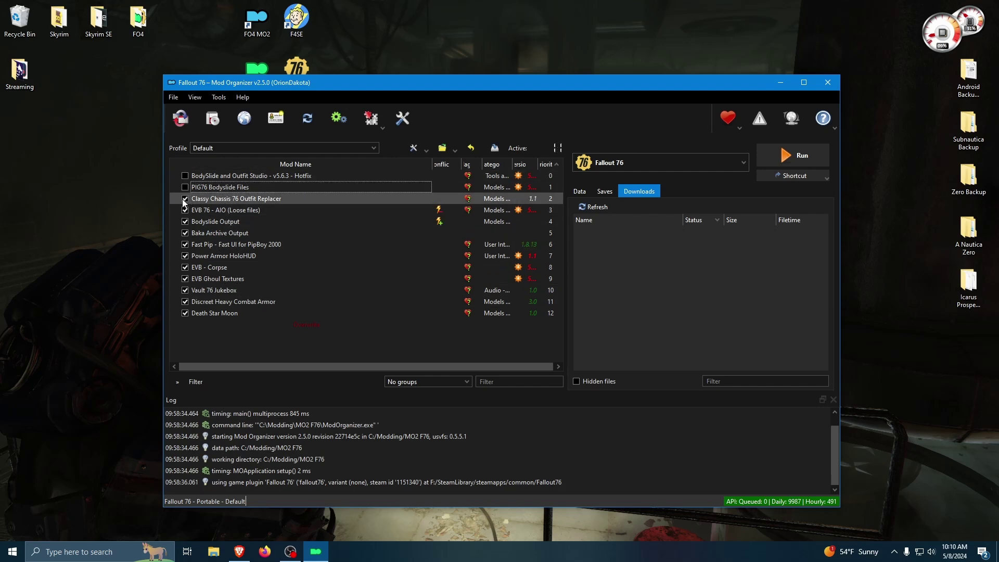
Open the Classy Chassis 76 Outfit Replacer mod folder in Explorer and look inside its Tools\BodySlide folder
right_click(217, 200)
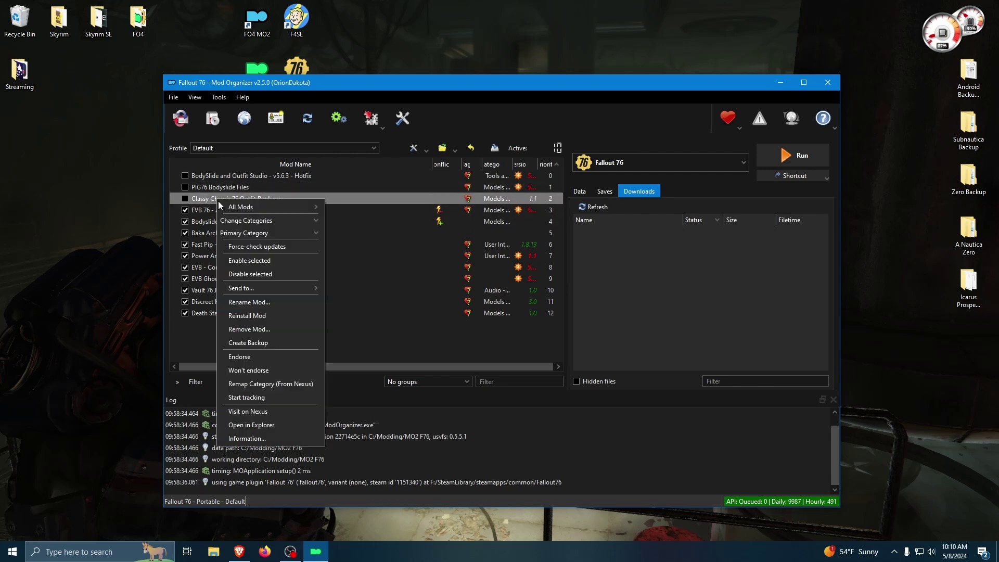
click(252, 425)
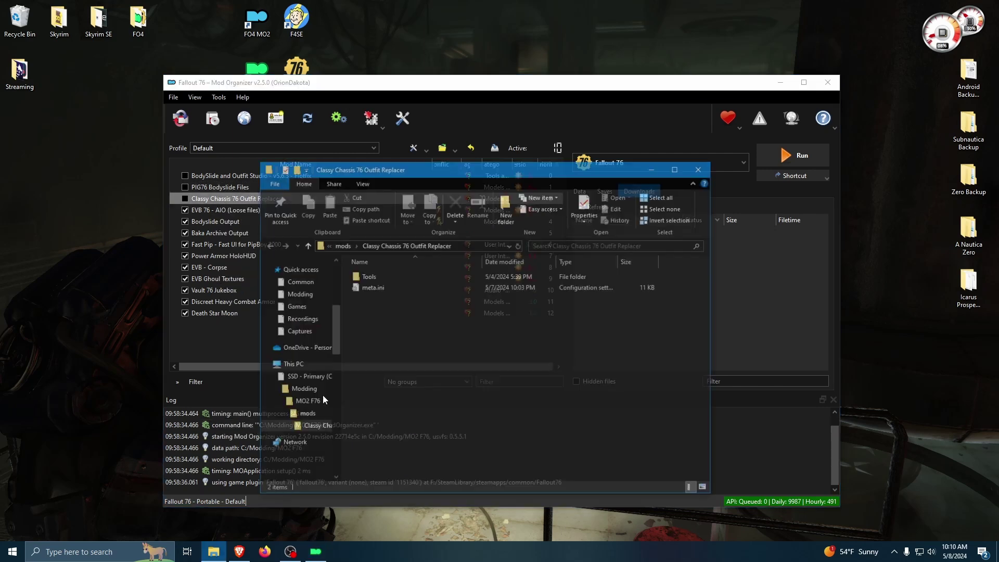
double_click(371, 277)
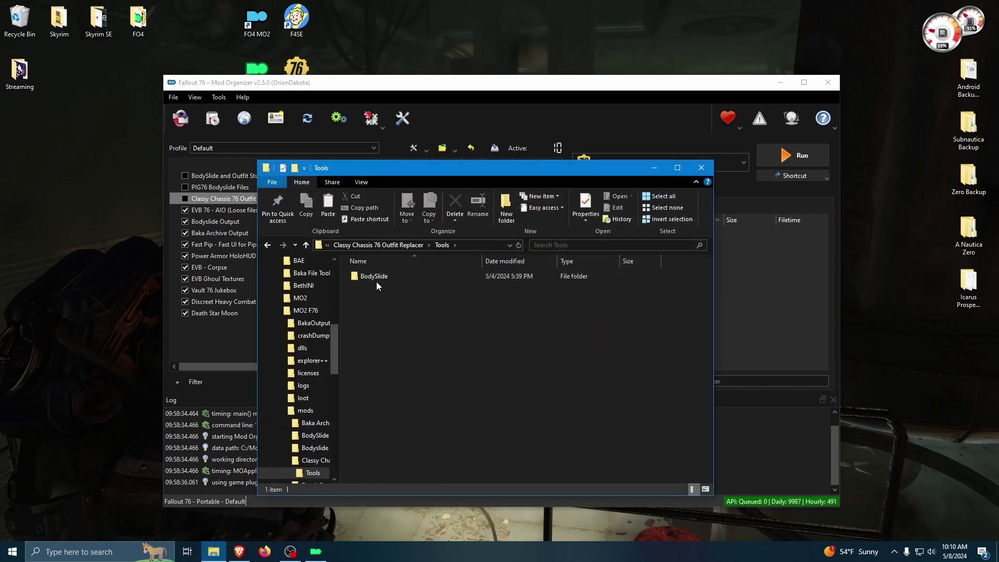
double_click(376, 278)
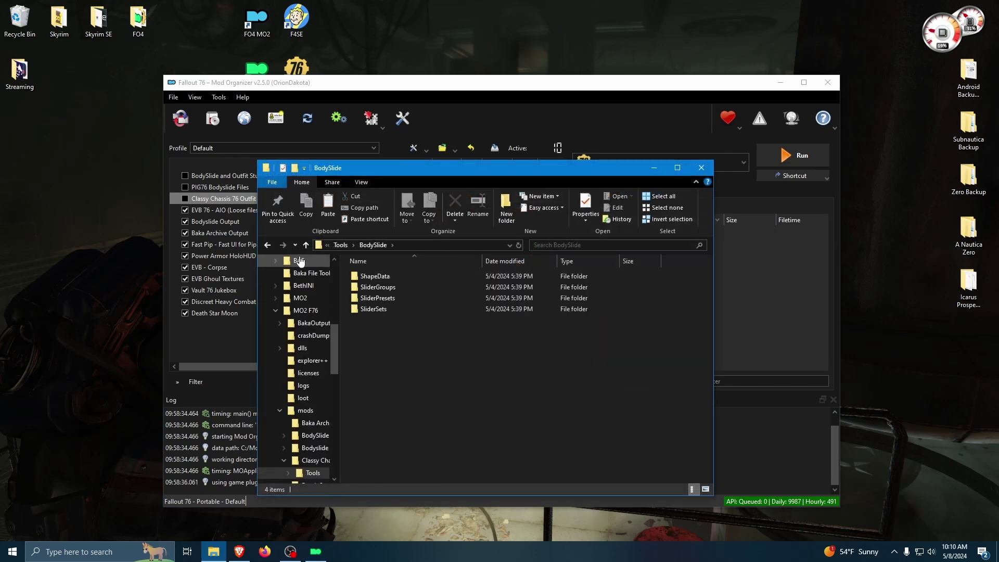
Open the EVB 76 - AIO (Loose files) mod folder in Explorer, check its top-level folders, and close it
click(269, 246)
click(270, 246)
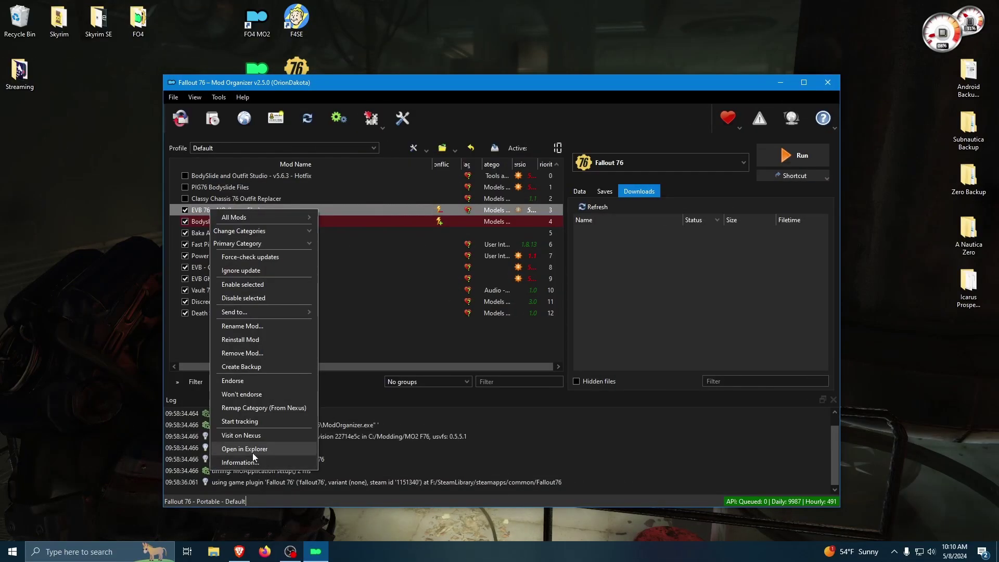
click(246, 450)
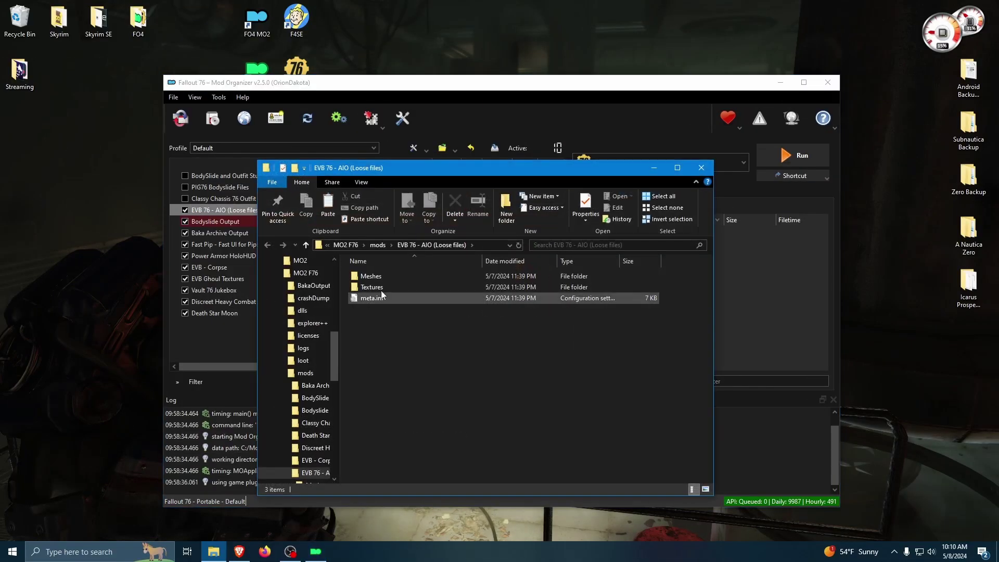
click(370, 277)
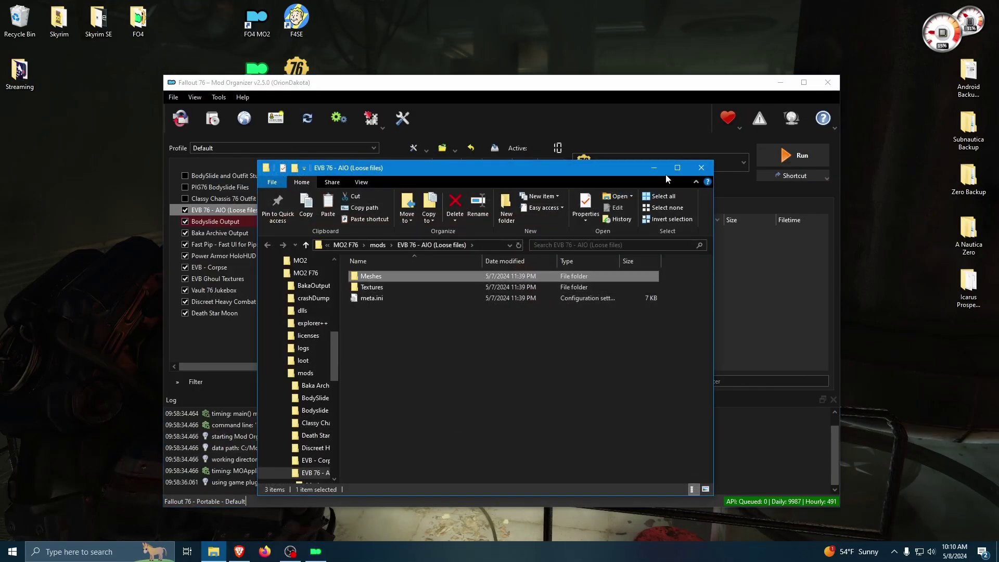
click(701, 167)
Open the Bodyslide Output mod folder in Explorer and go into its CCO76 subfolder
click(213, 224)
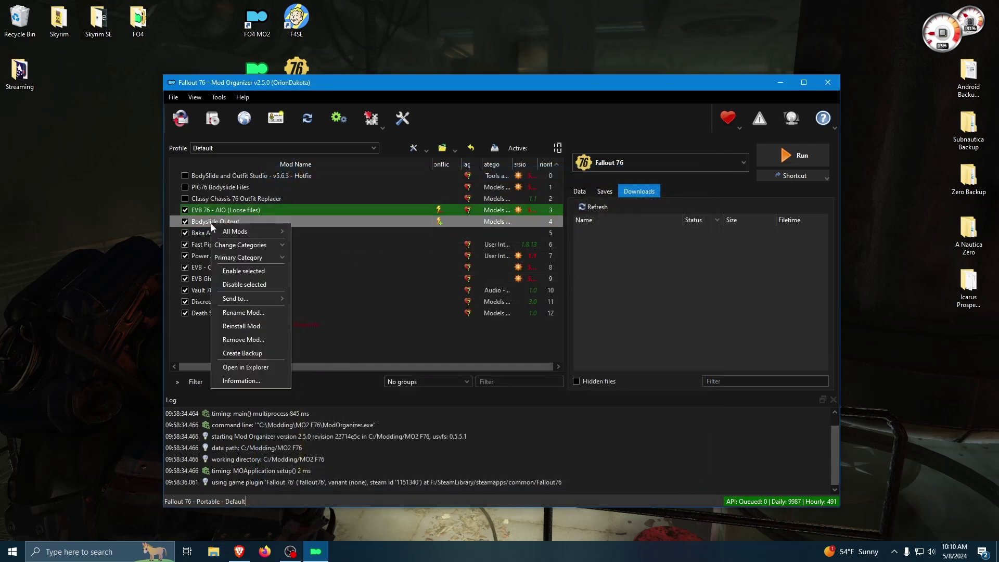
right_click(211, 222)
click(235, 368)
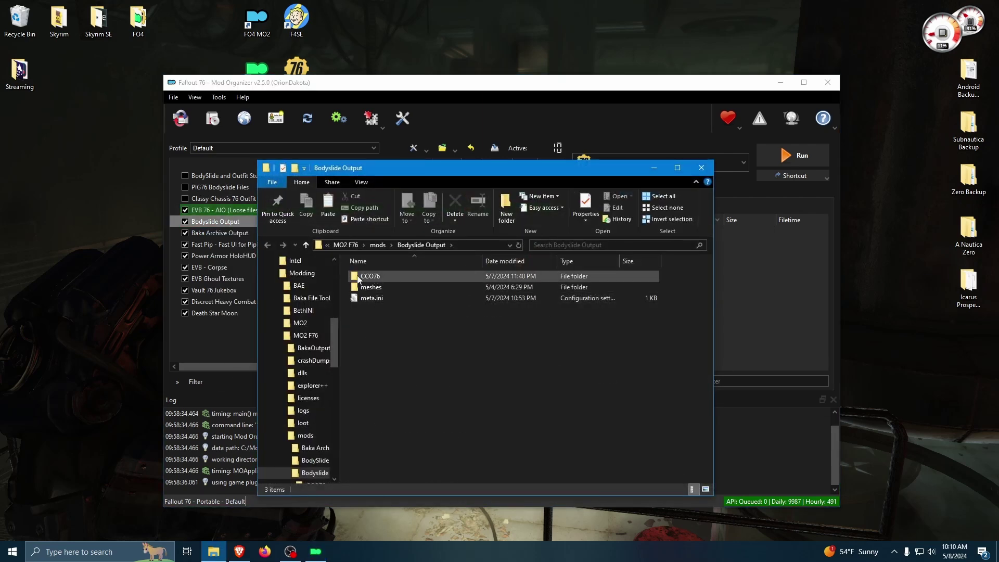
click(373, 278)
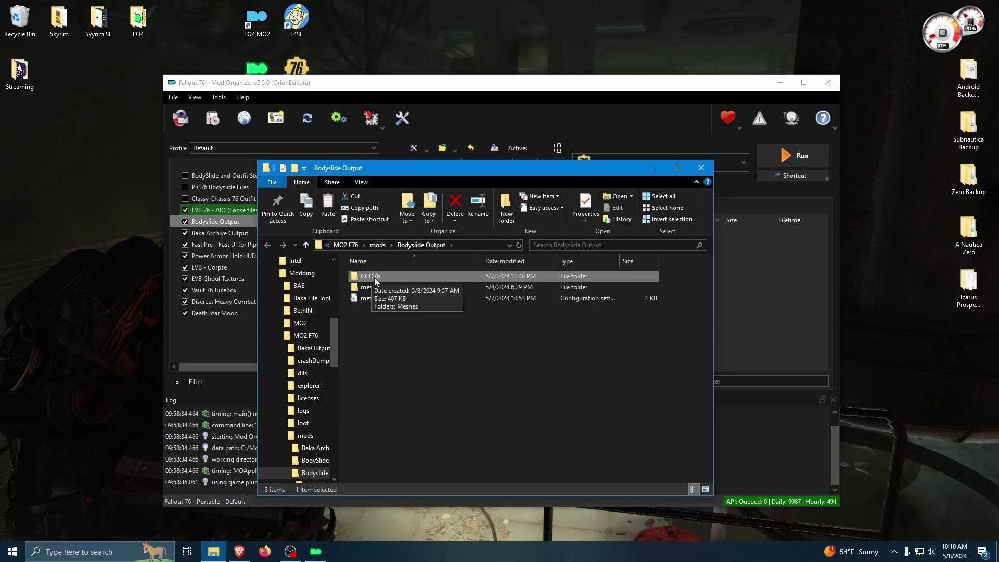
double_click(374, 279)
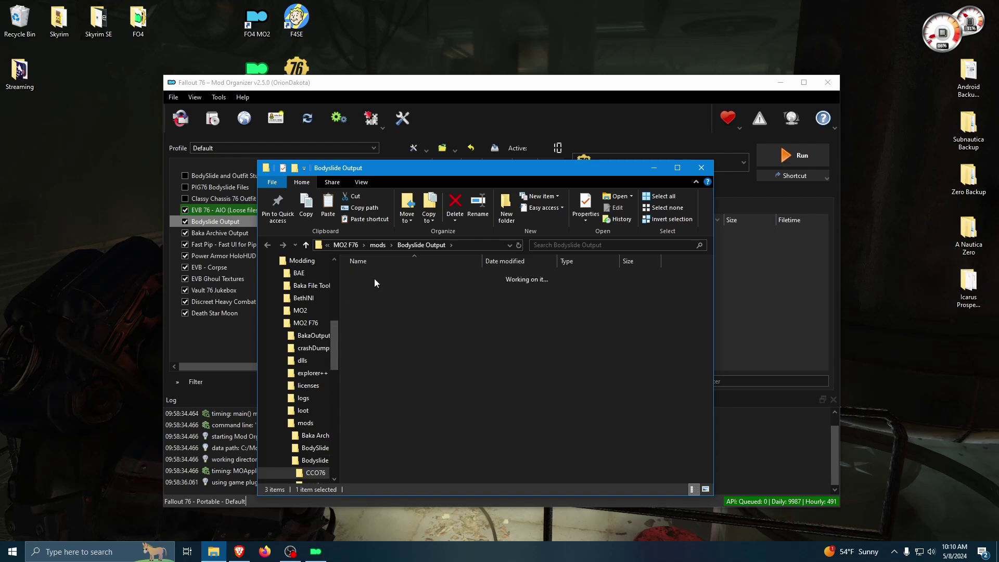
Move the Meshes folder from CCO76 up into the Bodyslide Output folder, replacing the existing FemaleBody.nif
right_click(368, 278)
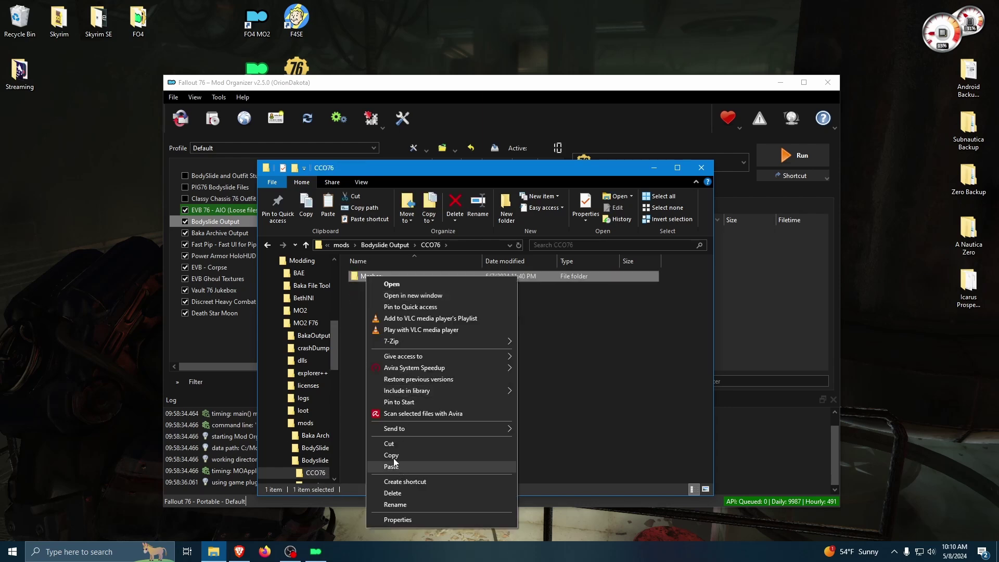
click(389, 443)
click(268, 245)
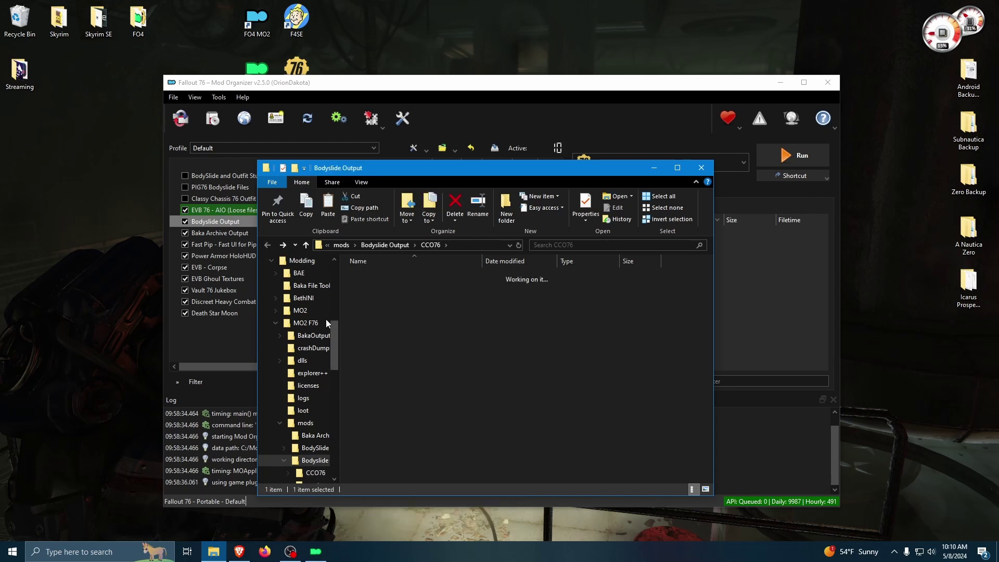
right_click(398, 328)
click(416, 400)
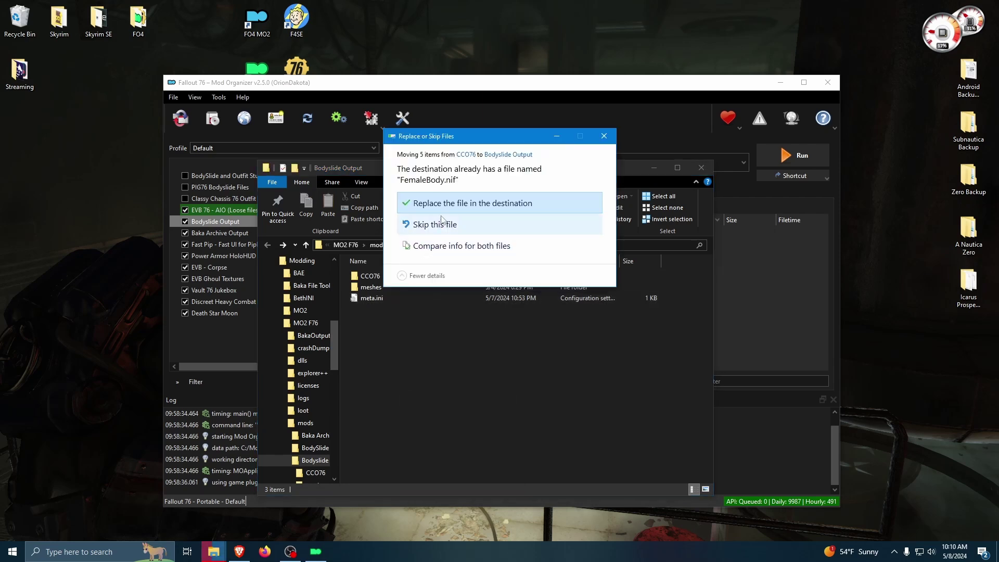
click(483, 203)
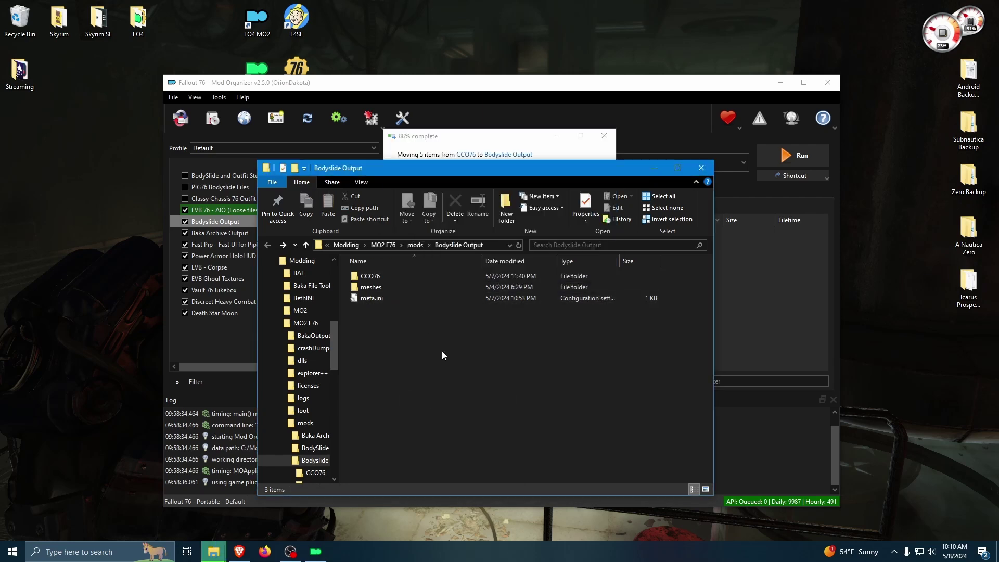
Delete the CCO76 folder from Bodyslide Output and close the Explorer window
click(373, 280)
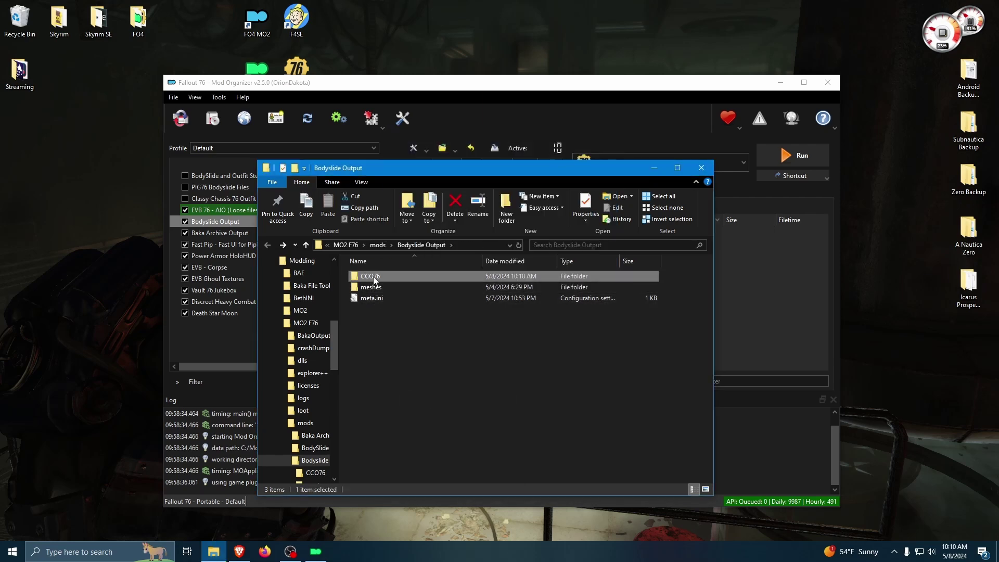
key(Delete)
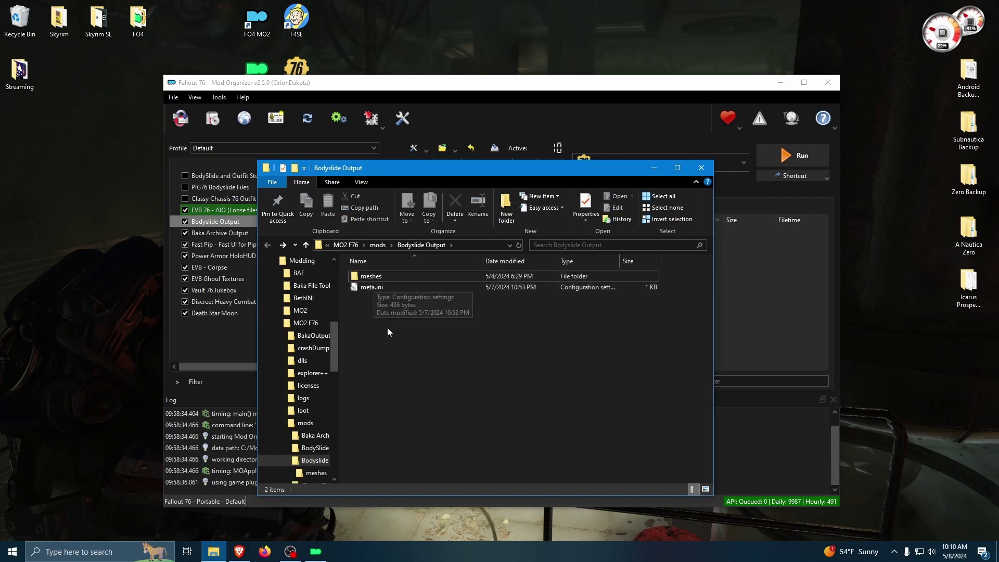
click(701, 168)
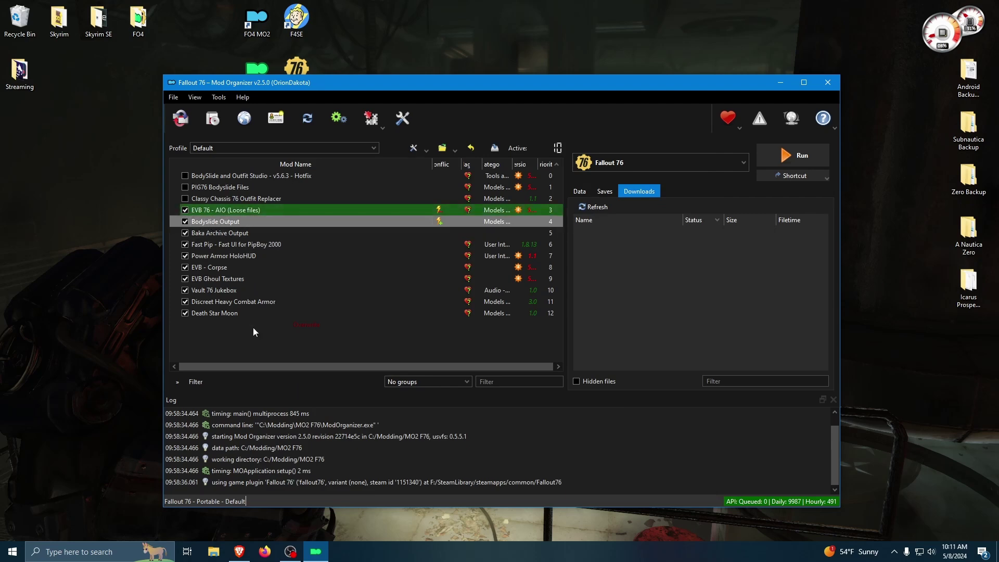
click(334, 341)
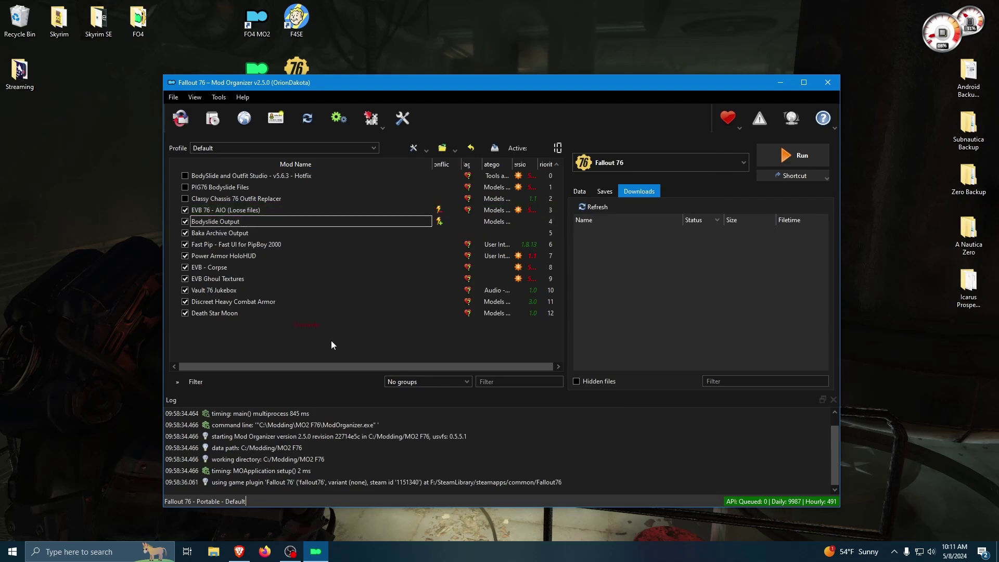
Launch BakaFileTool through Mod Organizer and select Fallout 76 as its game mode
click(697, 162)
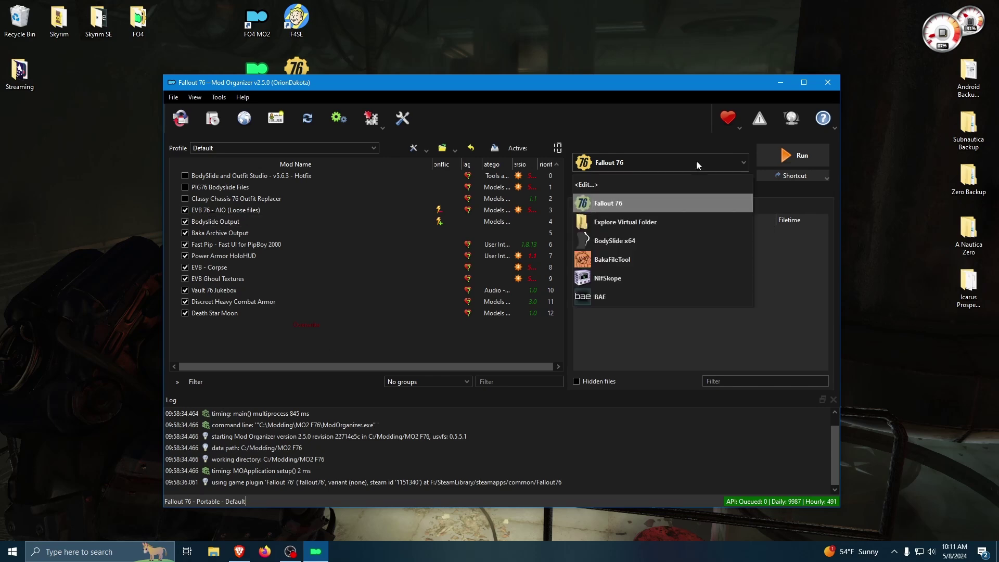
click(620, 258)
click(792, 157)
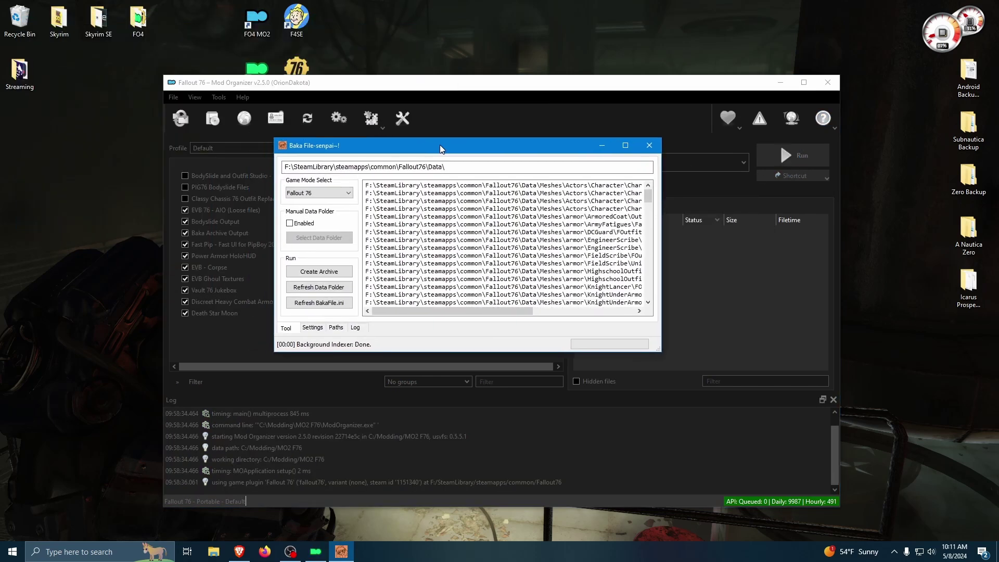
click(348, 196)
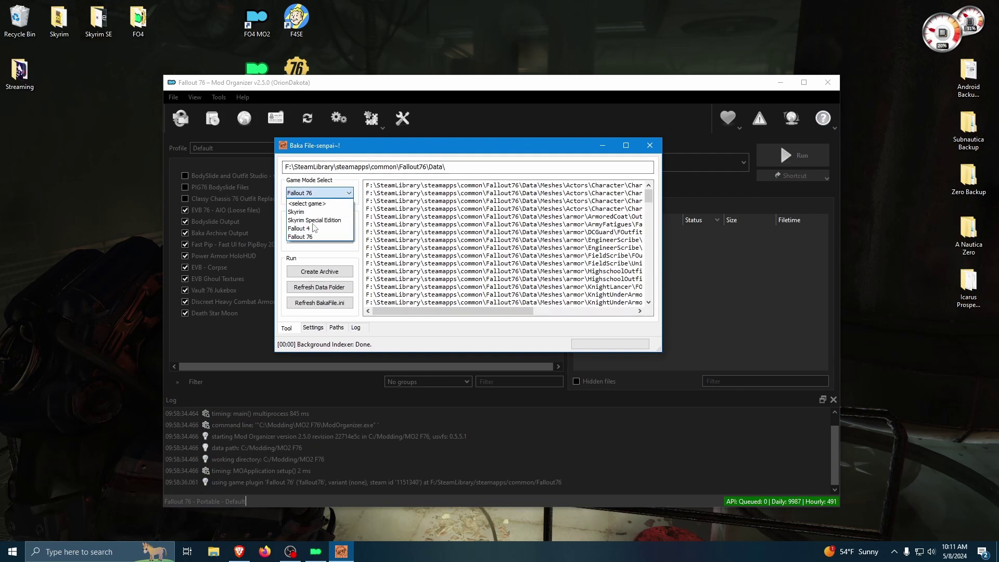
click(314, 239)
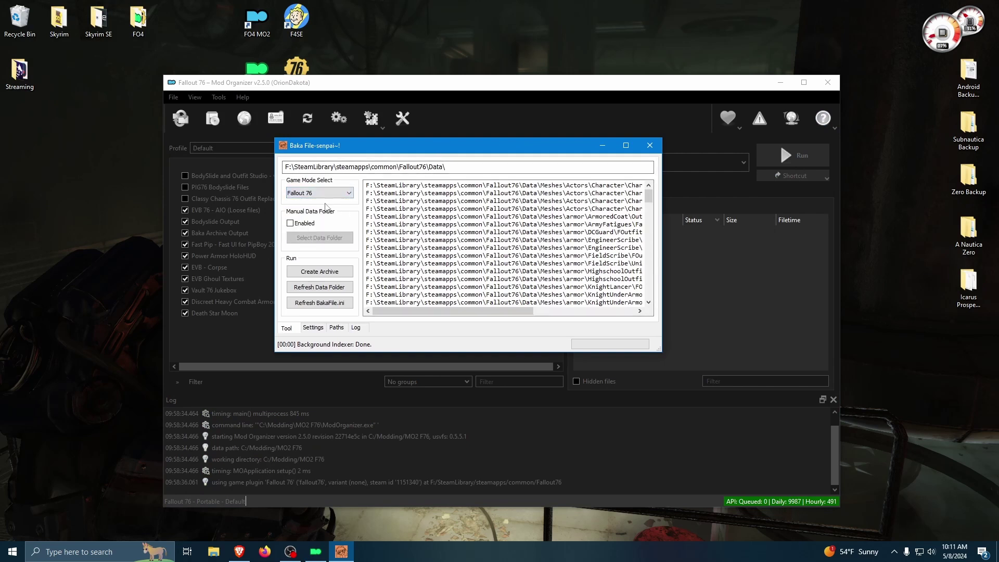
Check the game paths and the indexed file list, and create the Fallout 76 archive before closing the tool
click(335, 328)
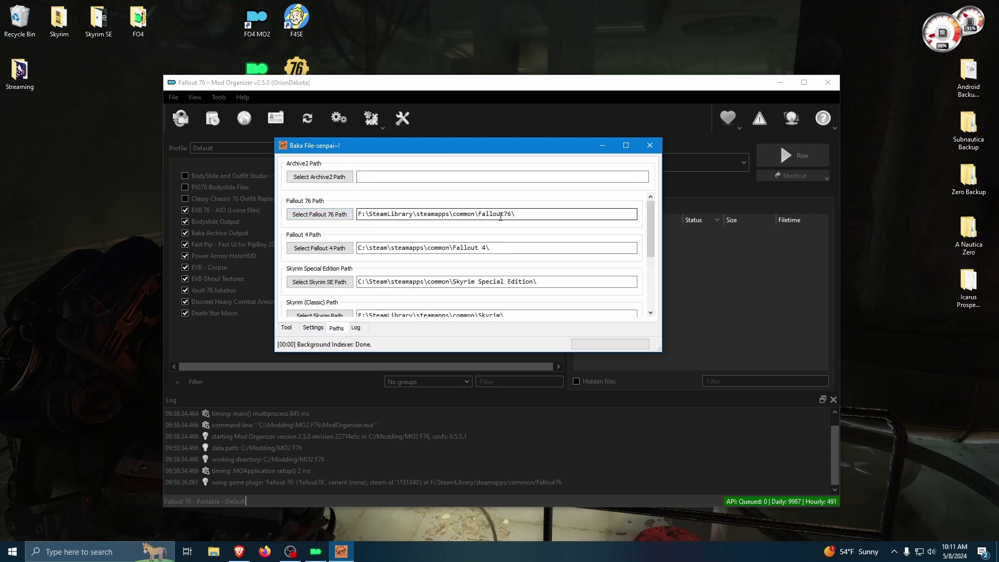
click(287, 328)
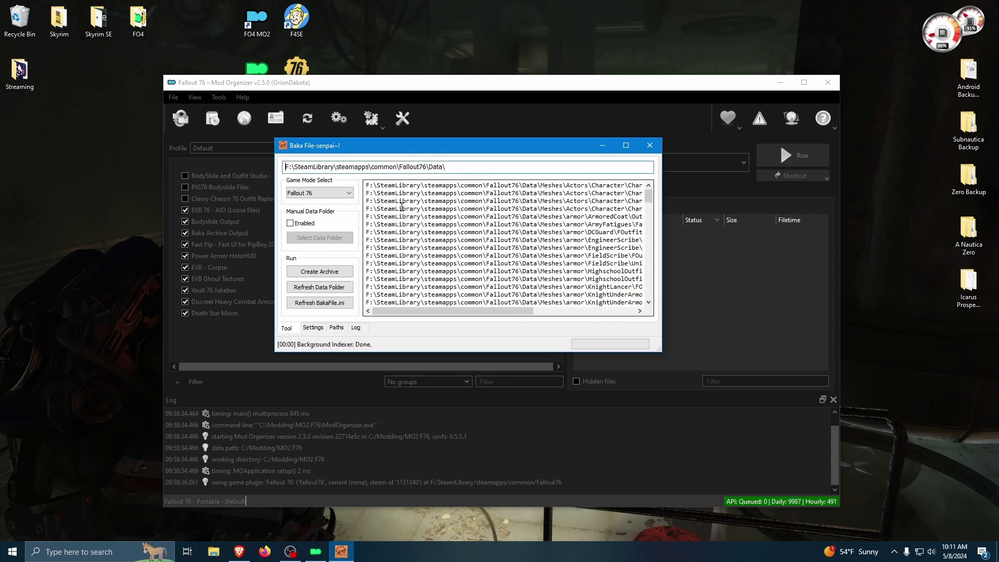
drag(649, 196, 640, 316)
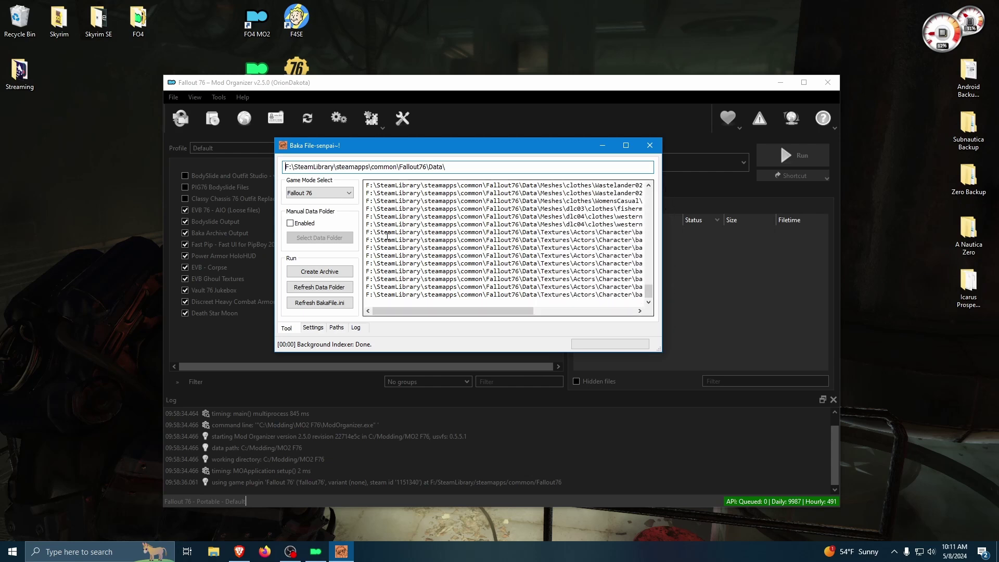
click(321, 274)
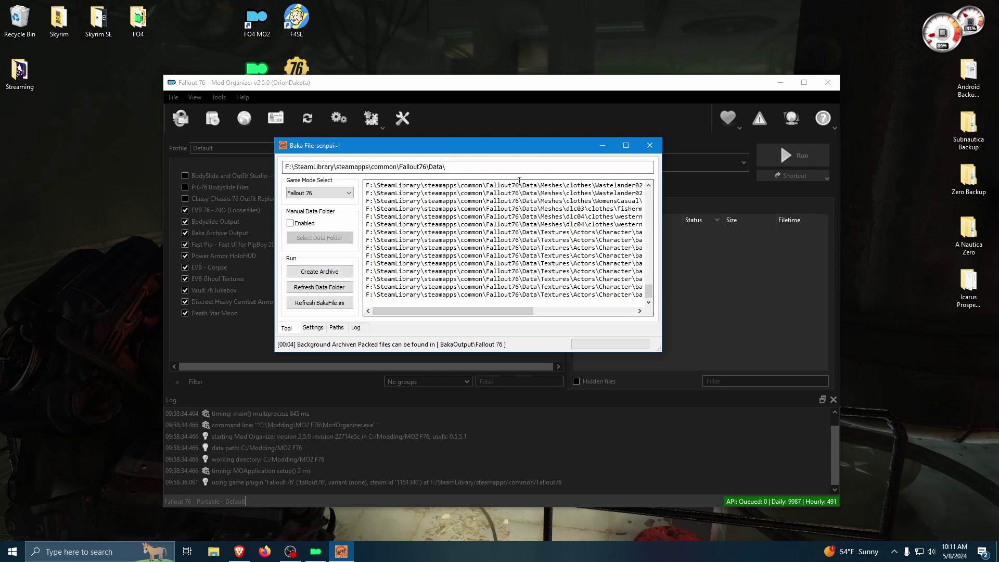
click(647, 143)
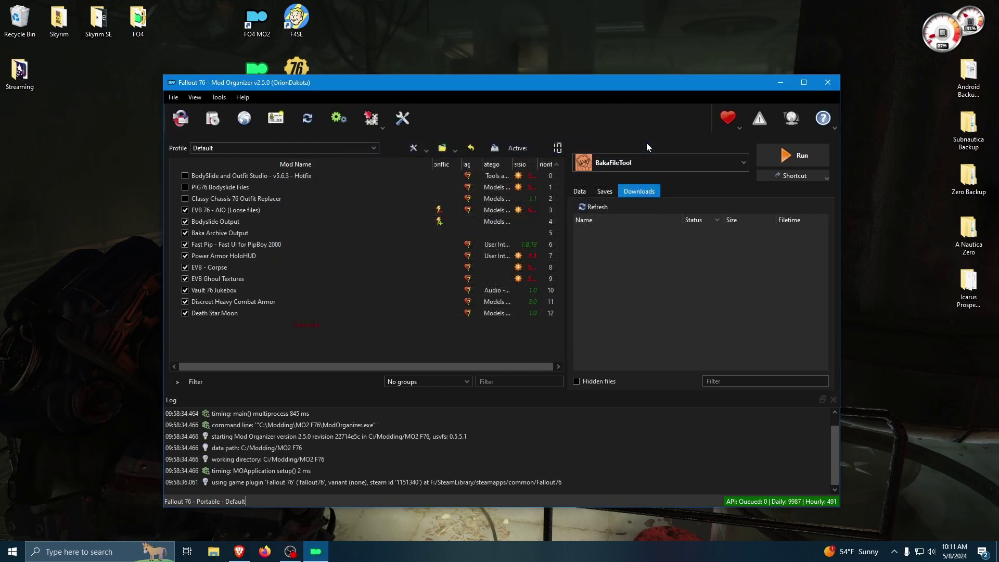
Open the Modding\MO2 F76\BakaOutput\Fallout 76 folder in Explorer
click(214, 551)
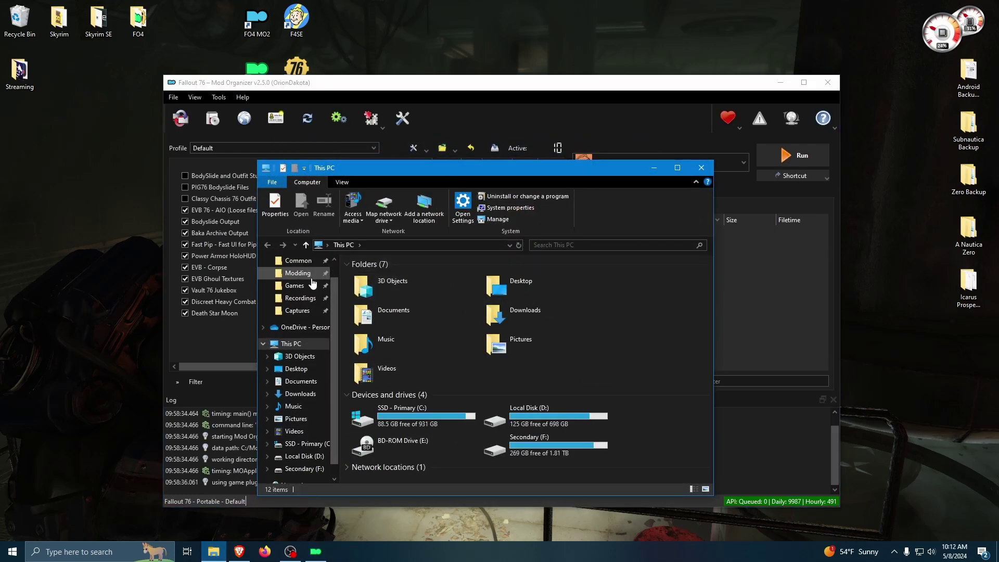
click(297, 262)
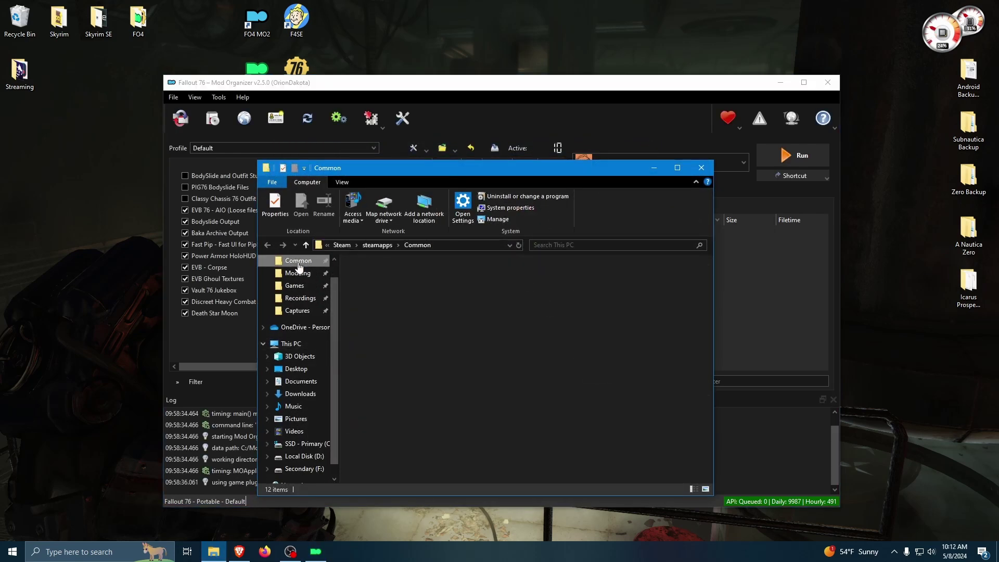
click(298, 274)
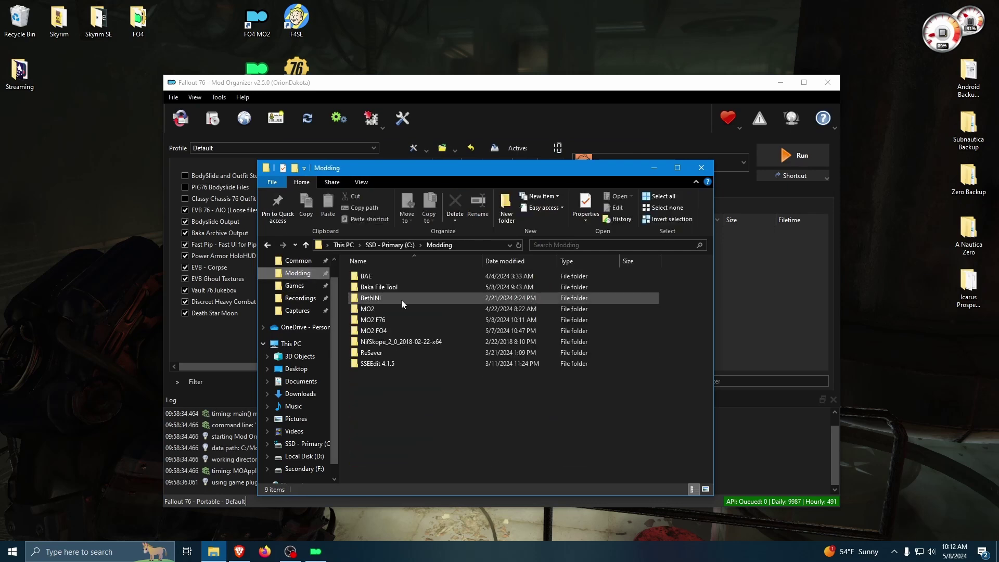
double_click(375, 321)
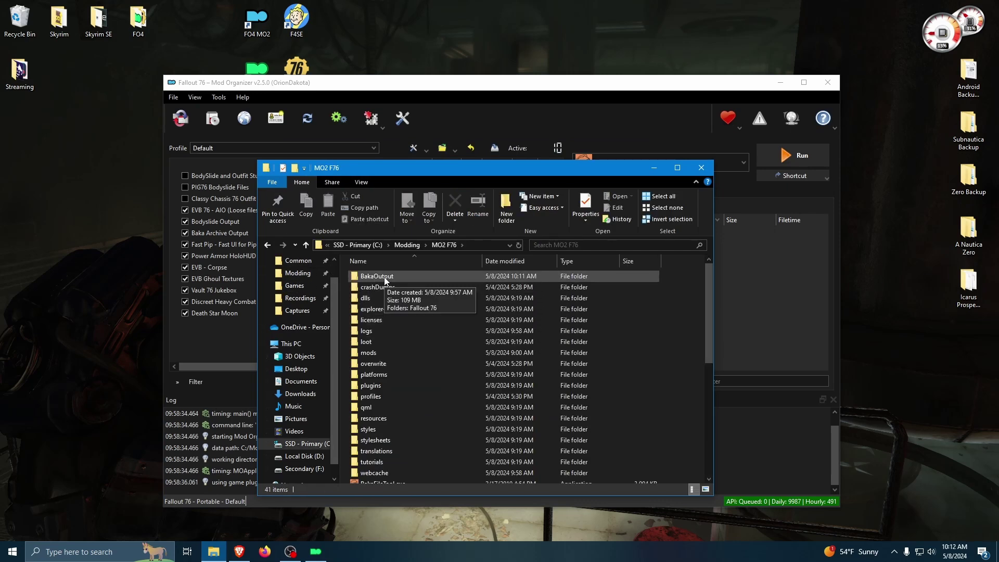
double_click(384, 279)
double_click(380, 276)
Move the four BakaFile files from BakaOutput\Fallout 76 into the Baka Archive Output mod folder, replacing the existing ones, and close Explorer
drag(414, 349, 388, 278)
right_click(388, 279)
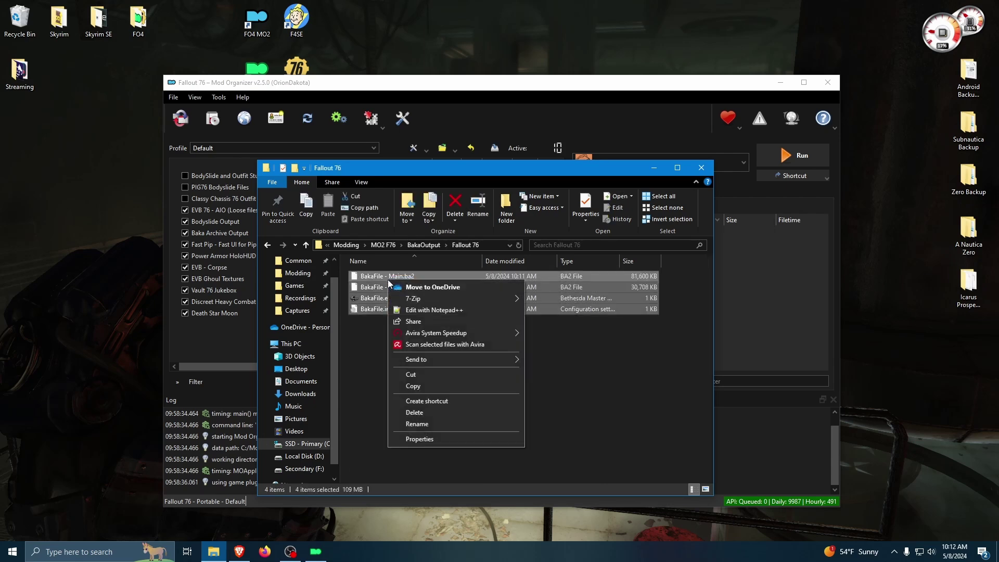
click(418, 376)
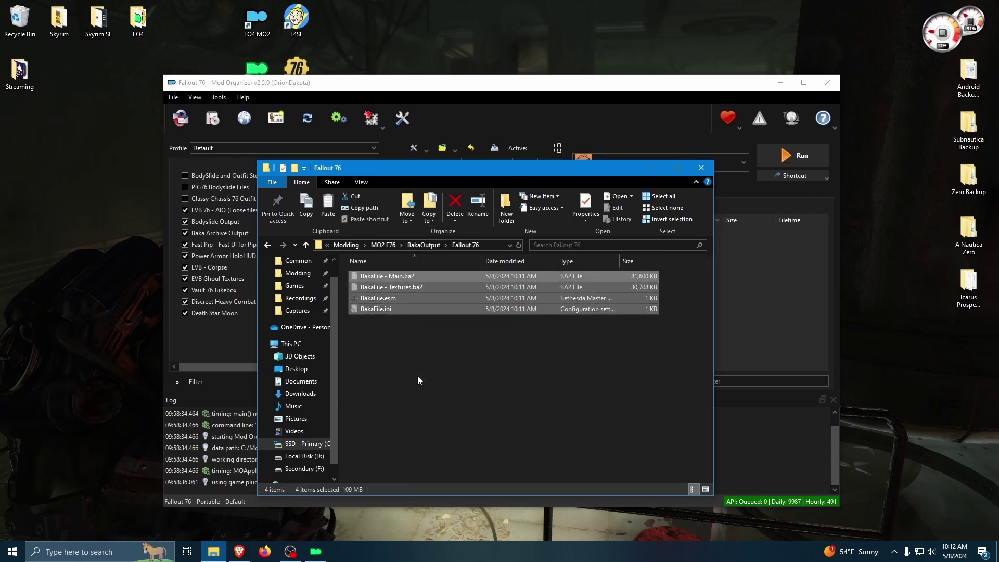
click(385, 246)
double_click(372, 353)
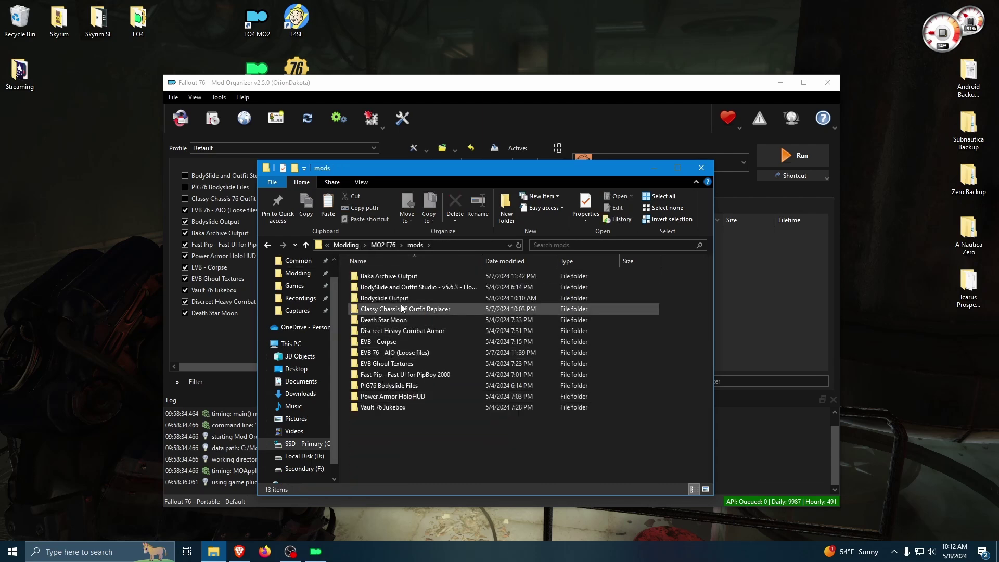
double_click(399, 277)
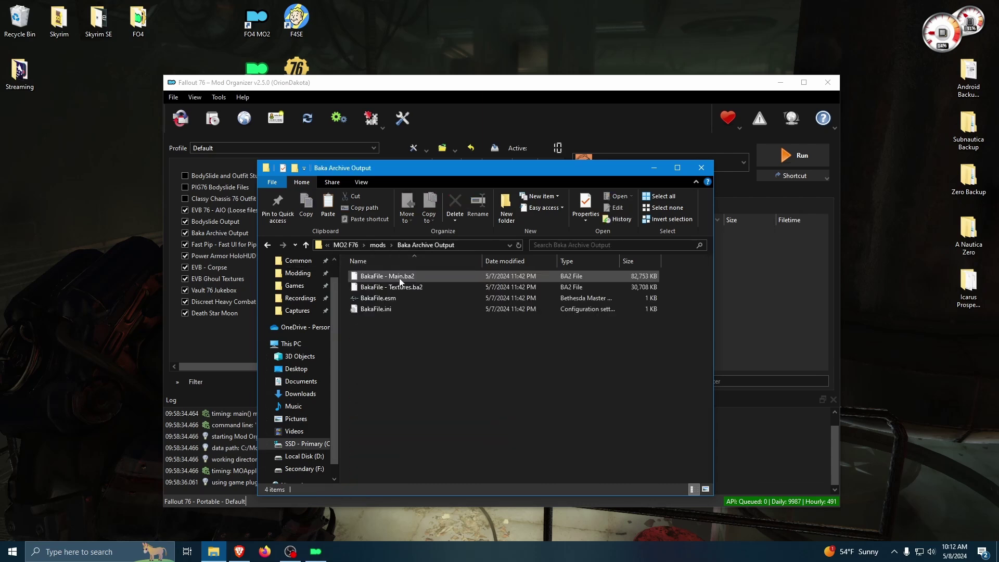
right_click(399, 350)
click(427, 426)
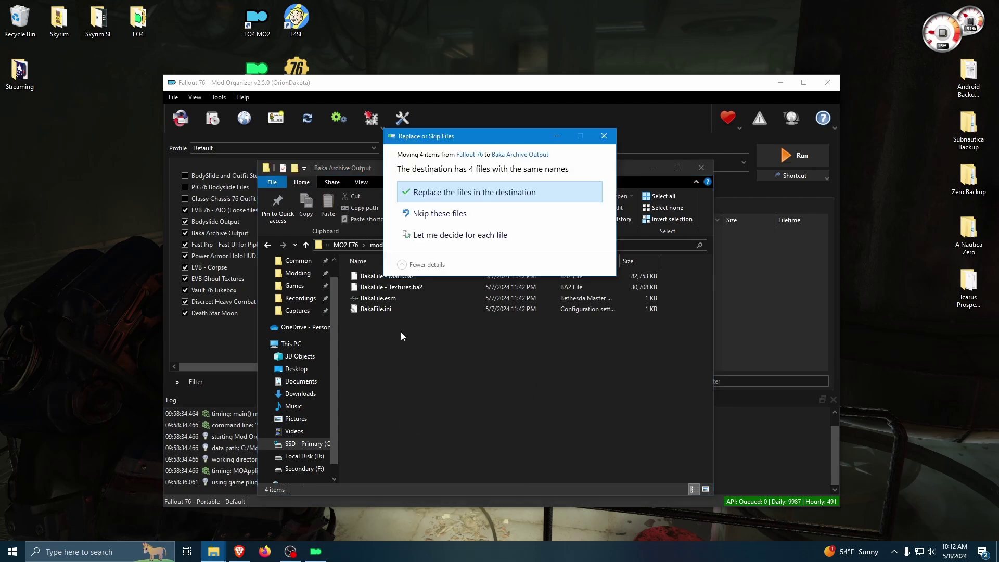
click(441, 199)
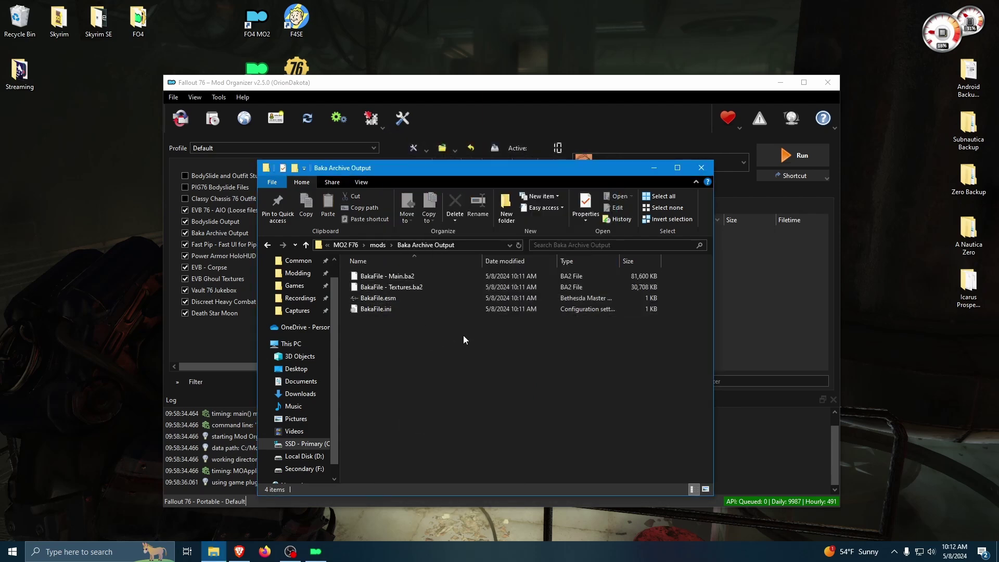
click(700, 168)
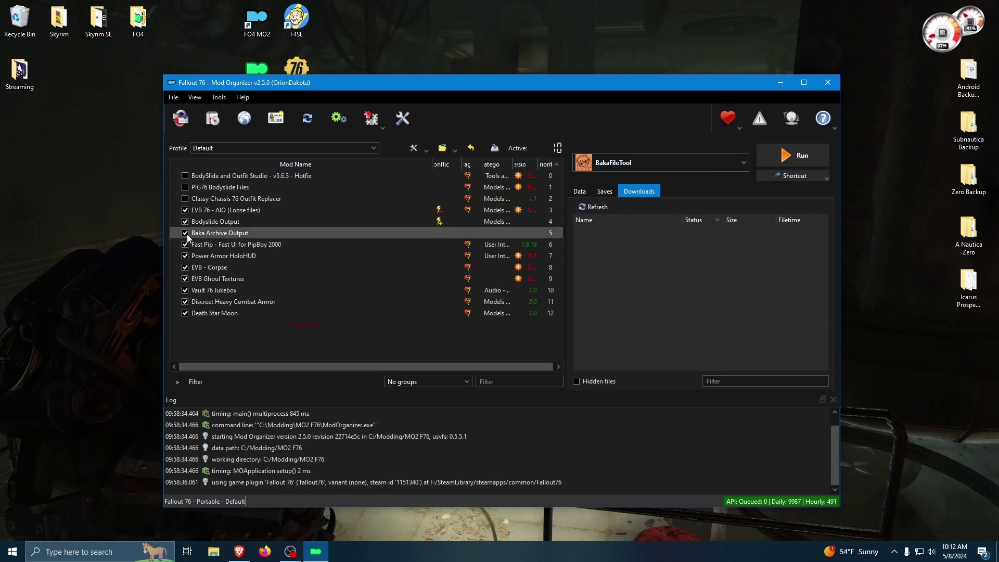
Disable the Bodyslide Output and EVB 76 - AIO (Loose files) mods in the mod list
click(185, 221)
click(185, 209)
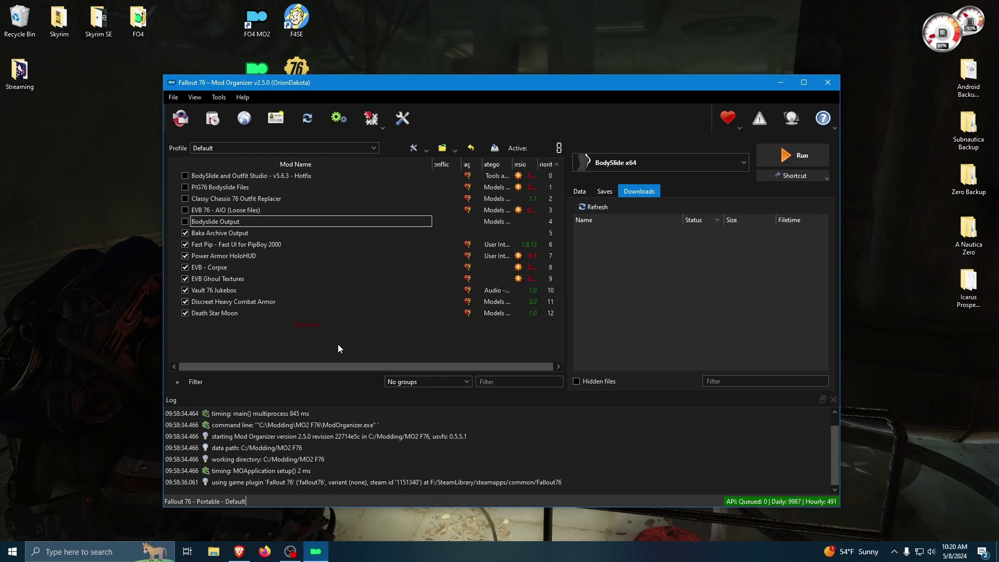
View the archive list of Fallout76Custom.ini in the INI Editor and close the editor
click(377, 123)
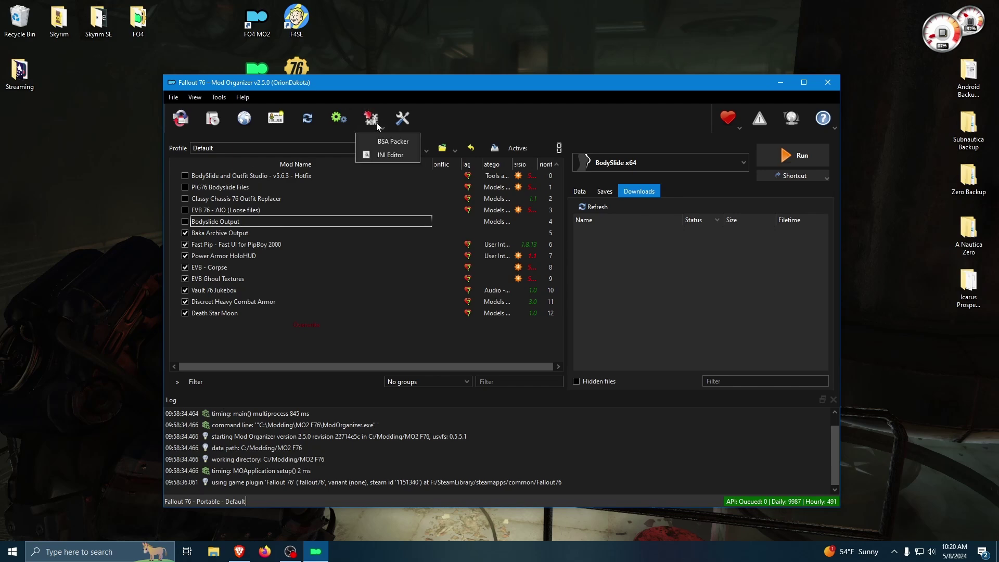
click(392, 156)
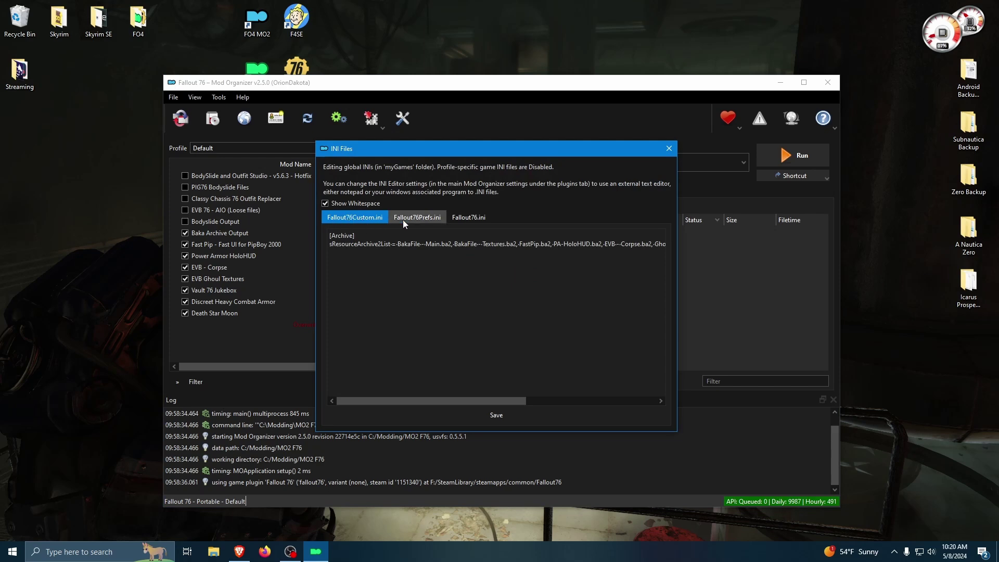
click(672, 150)
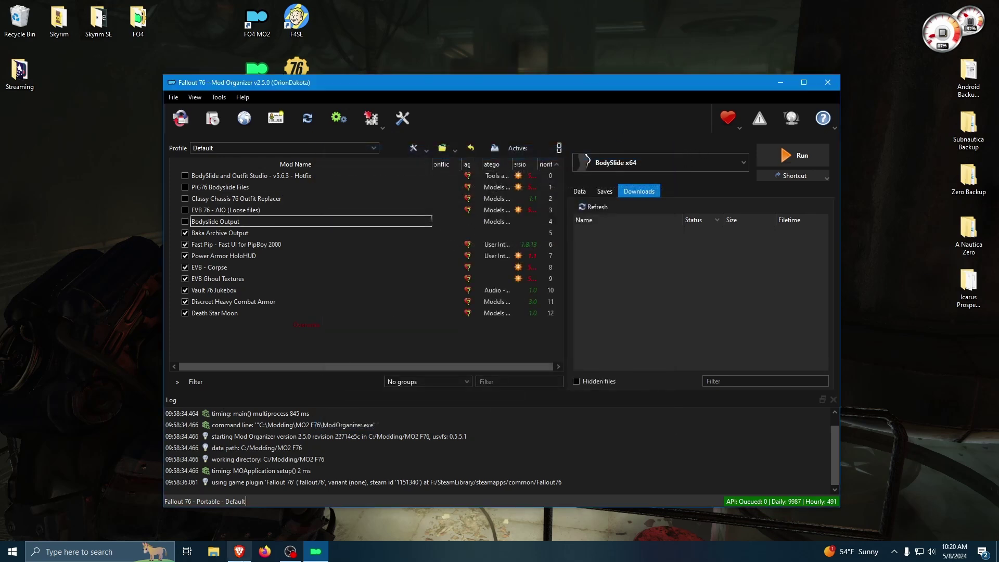
Open the Documents\My Games\Fallout 76 folder in Explorer
click(212, 553)
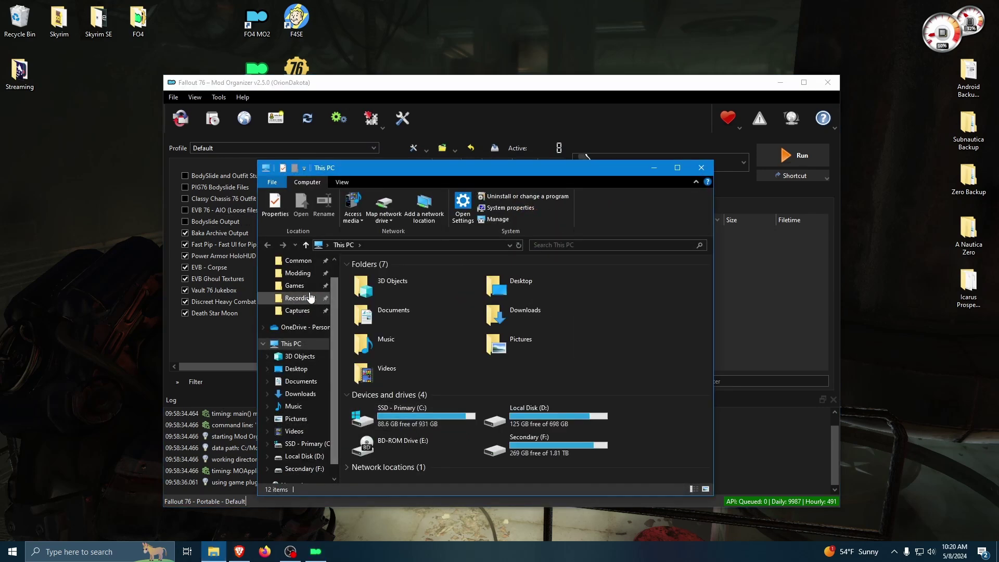
click(300, 382)
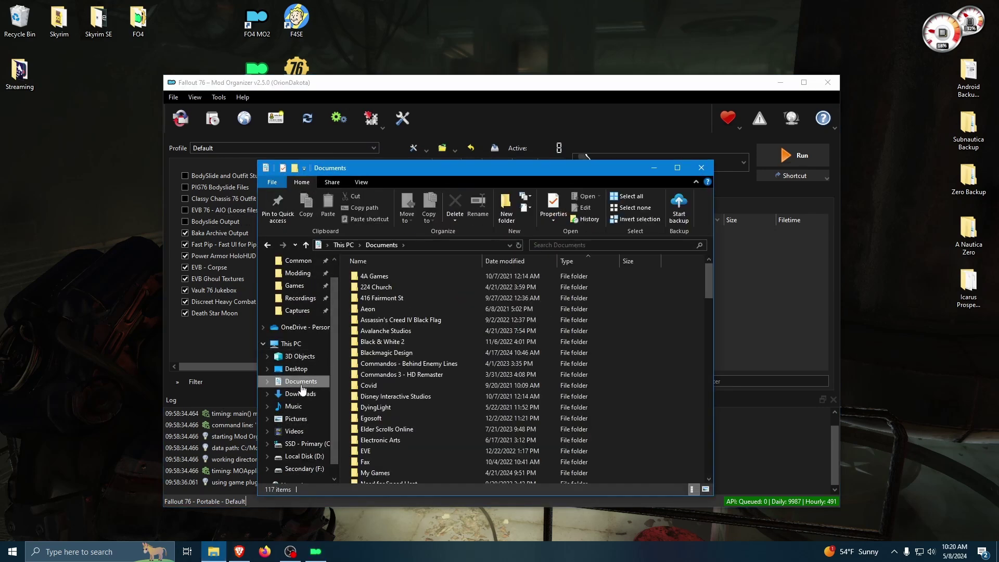
double_click(366, 474)
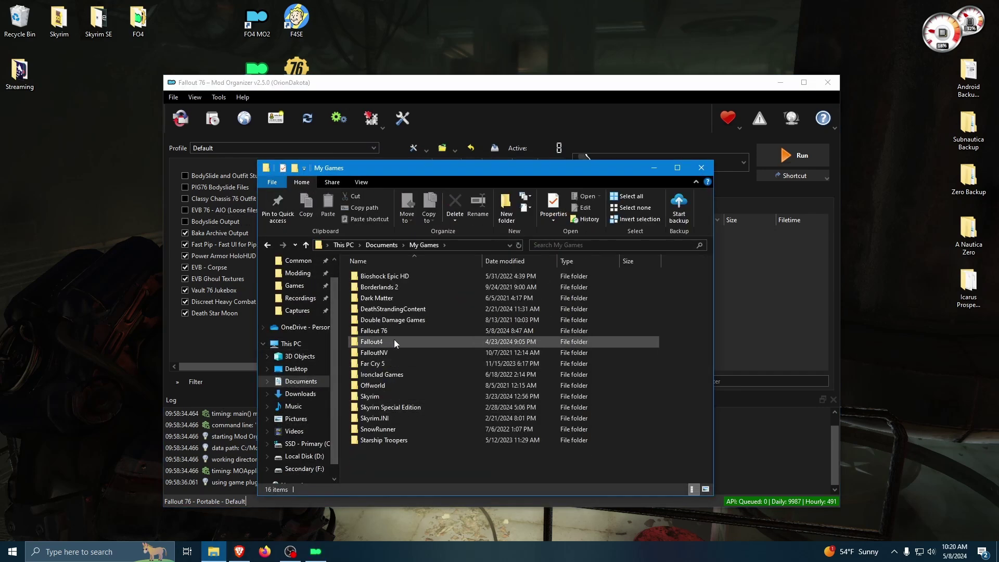
double_click(381, 332)
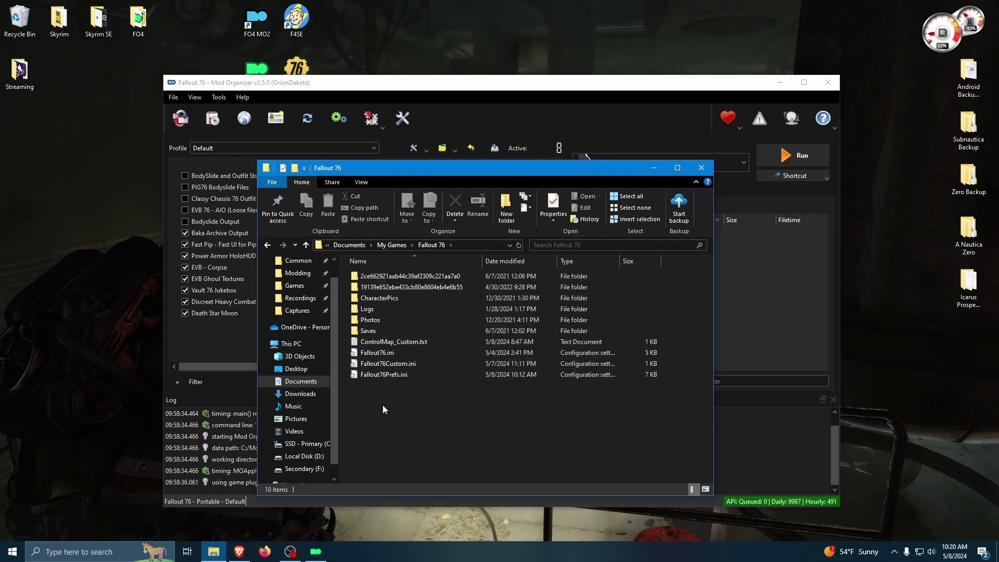
Create a new text document named Fallout76Custom2.txt in the Fallout 76 folder
right_click(367, 405)
mouse_move(416, 380)
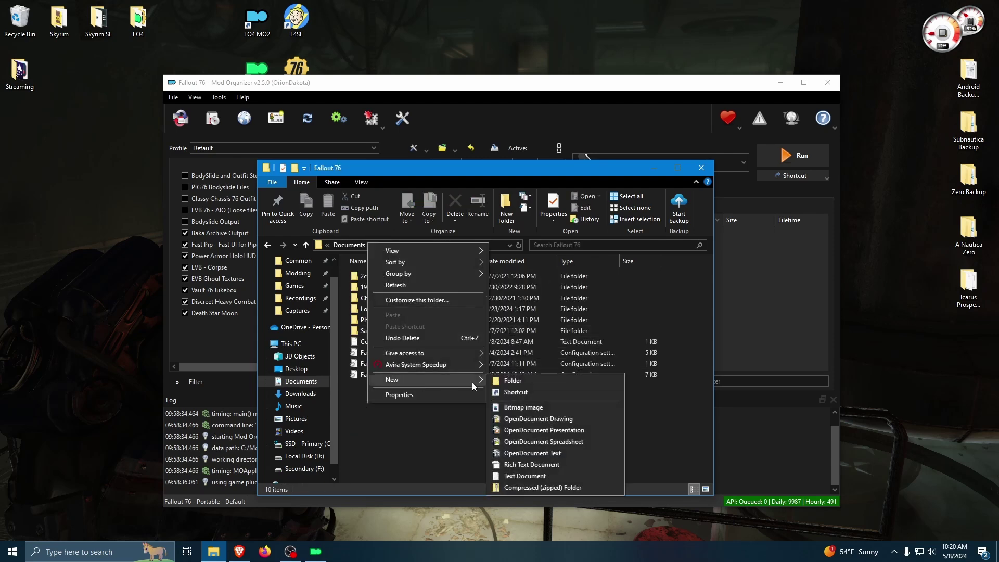
click(515, 476)
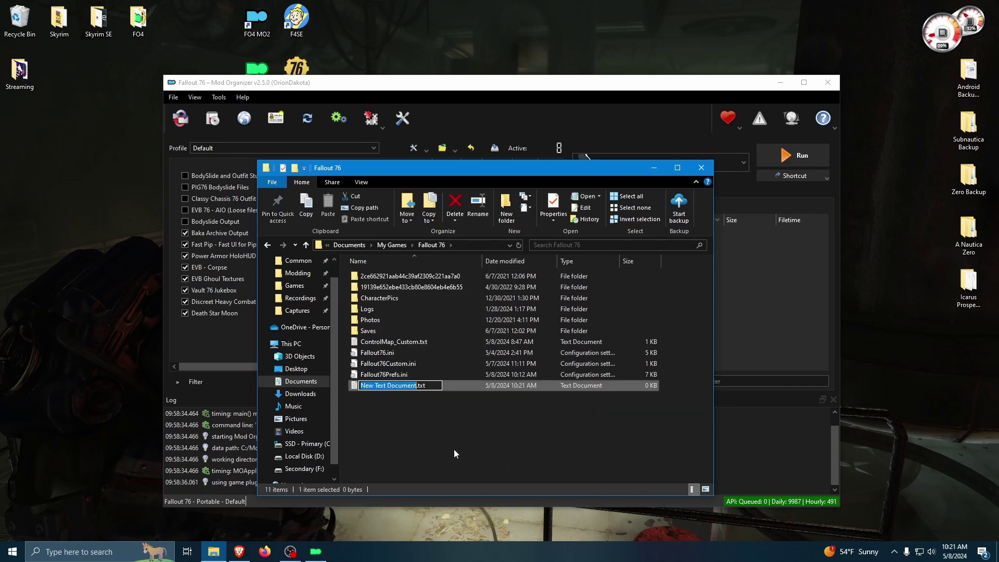
text(Fallout7)
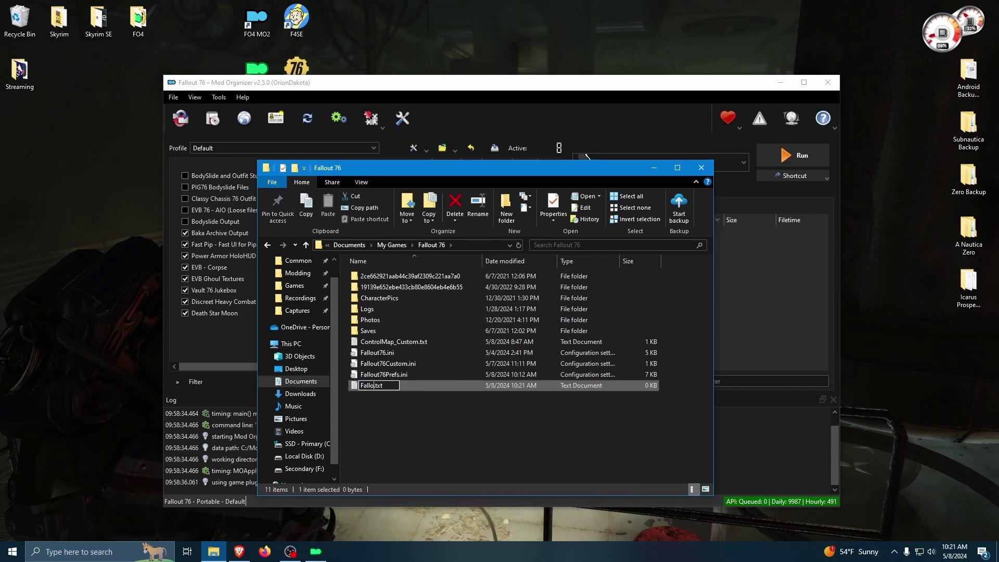
text(6Custom2)
click(416, 444)
click(418, 376)
Paste the [Archive] header and an empty "sResourceArchive2List =" line into Fallout76Custom2.txt, then save and close it
double_click(385, 377)
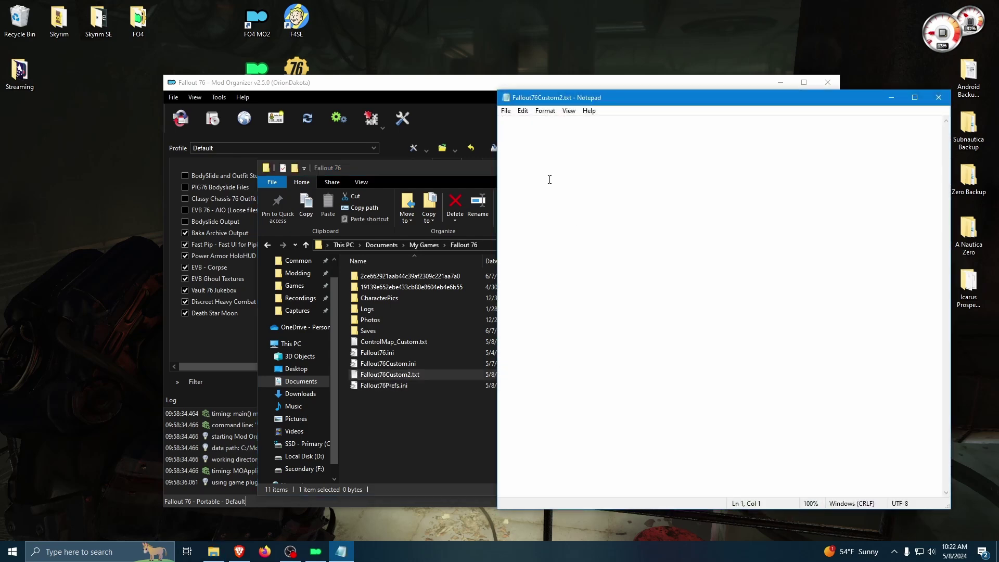
right_click(525, 145)
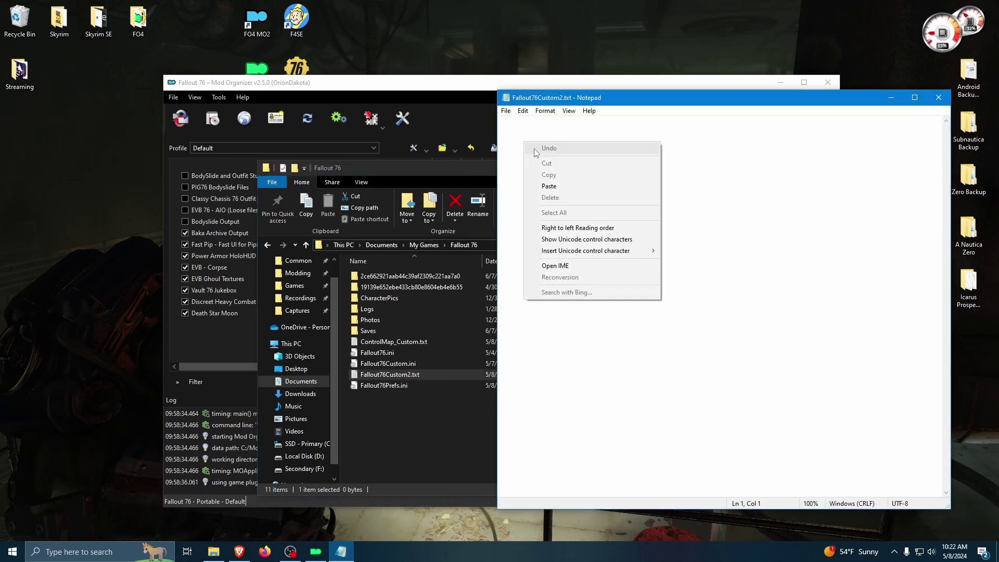
click(553, 187)
drag(507, 127, 594, 124)
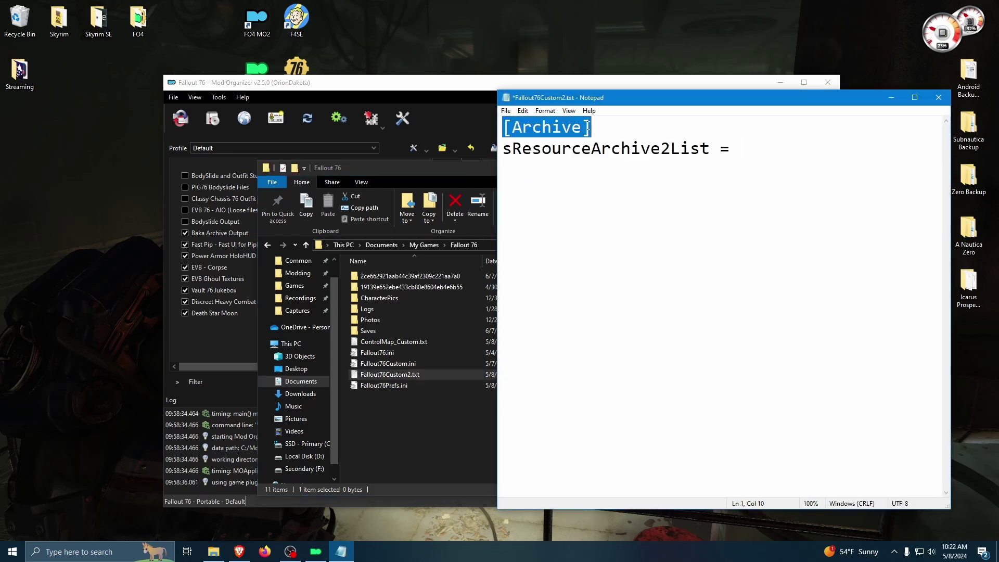
drag(503, 149, 751, 149)
click(753, 150)
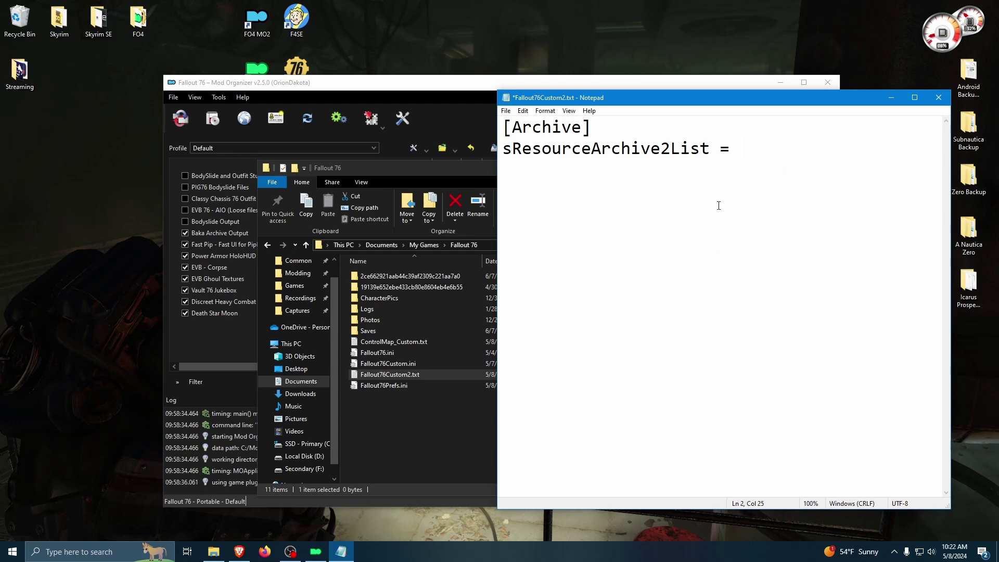
click(929, 101)
click(516, 286)
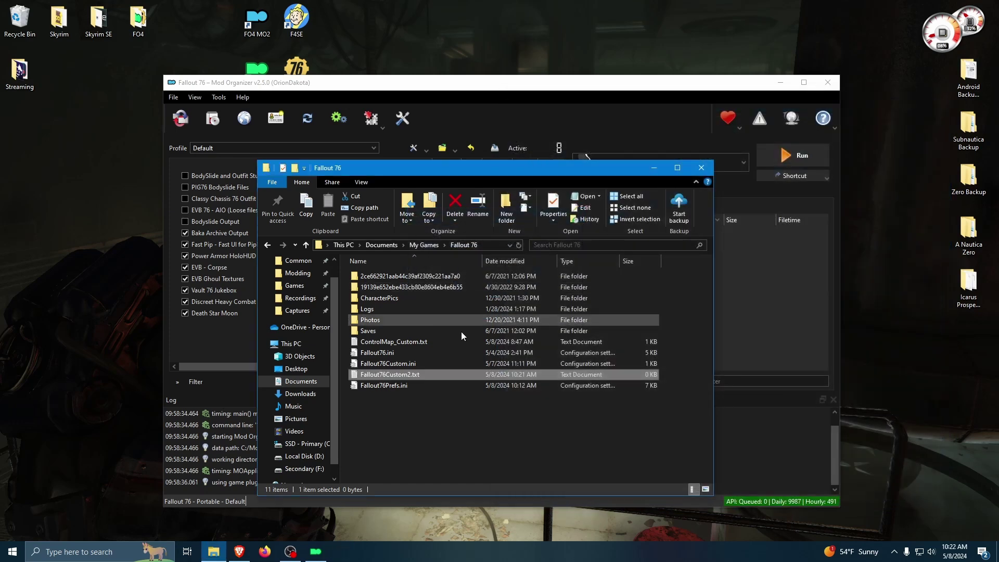
Rename Fallout76Custom2.txt to Fallout76Custom2.ini, accepting the extension change
click(418, 376)
click(423, 377)
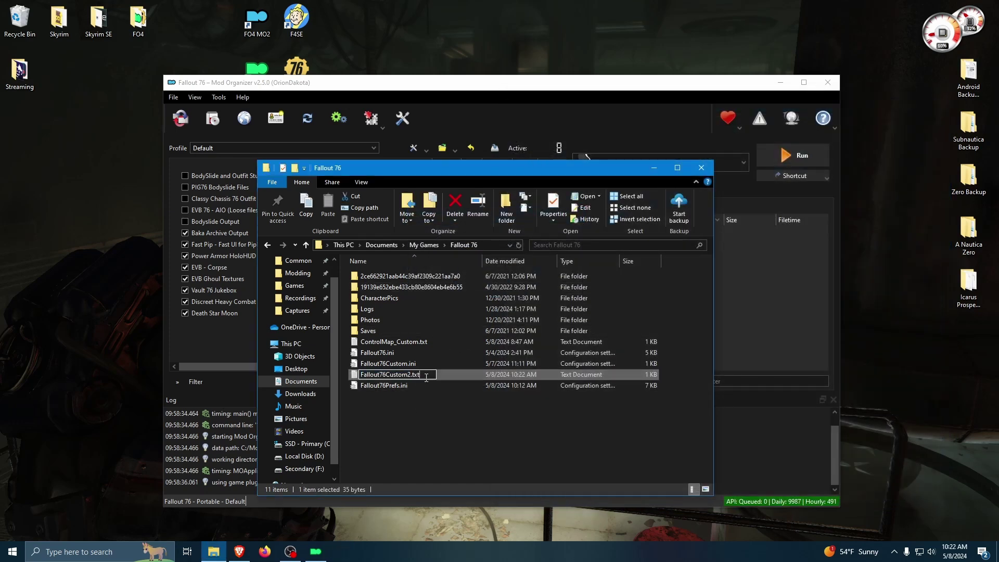
key(BackSpace)
key(BackSpace)
key(BackSpace)
text(ini)
key(Return)
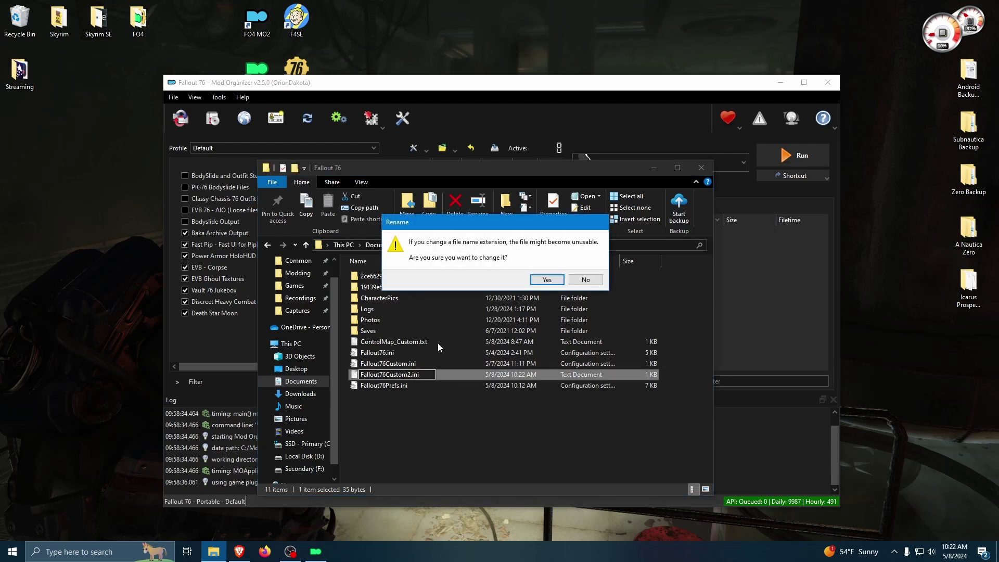
click(547, 281)
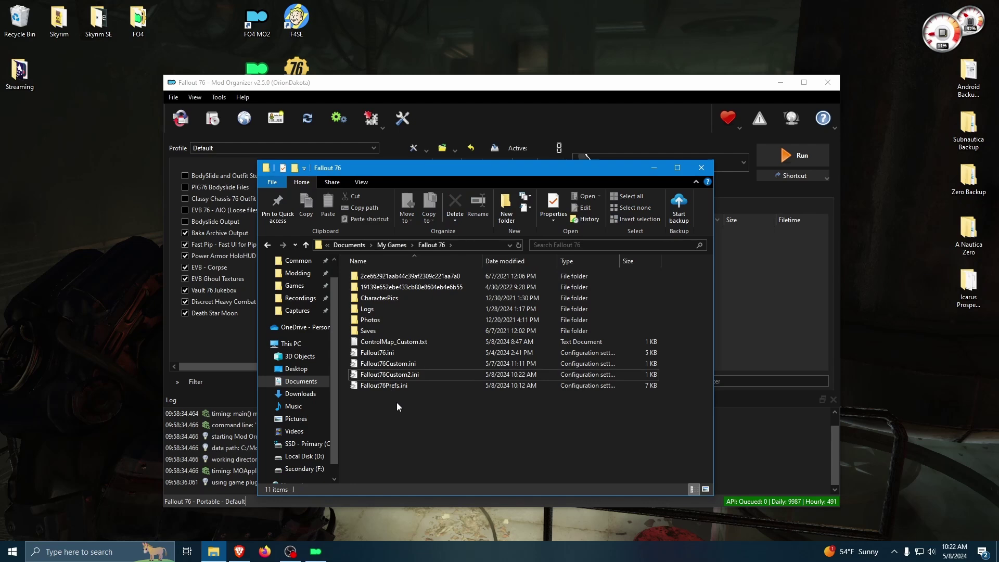
Open Fallout76Custom.ini in Notepad, examine how the .ba2 archives are listed under sResourceArchive2List, and close it
double_click(389, 364)
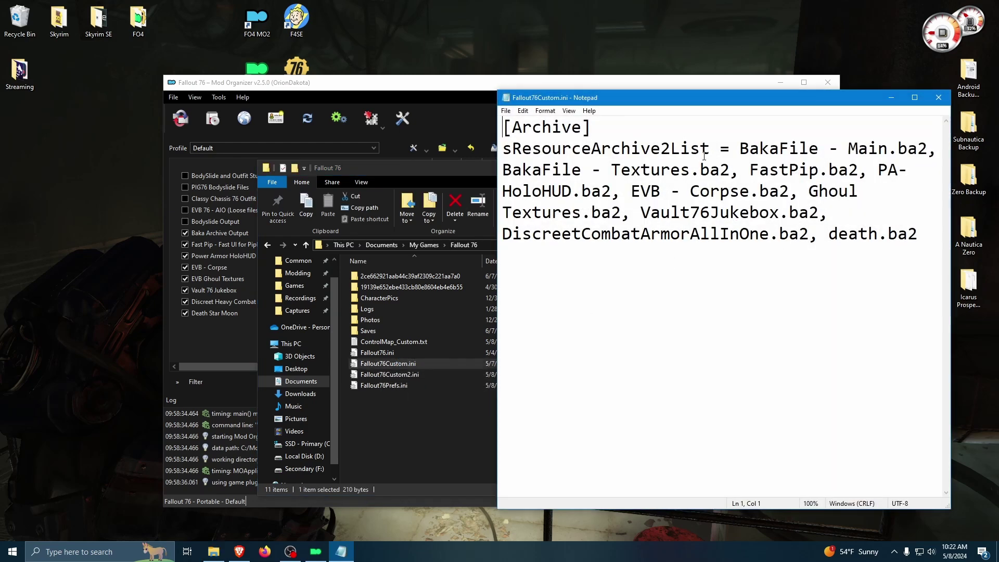
drag(740, 149, 936, 150)
drag(601, 170, 878, 236)
click(886, 214)
drag(758, 171, 869, 191)
click(700, 234)
click(887, 234)
click(920, 234)
drag(920, 234, 501, 149)
click(939, 97)
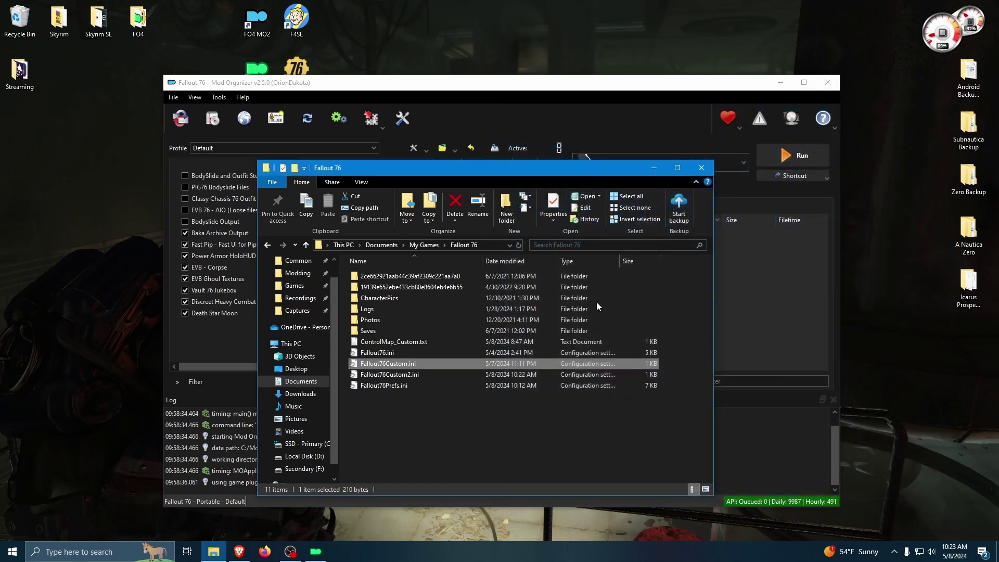
click(446, 407)
Close Explorer and append ", mod name.ba2" to the end of the archive list in Fallout76Custom.ini using the INI Editor
click(386, 133)
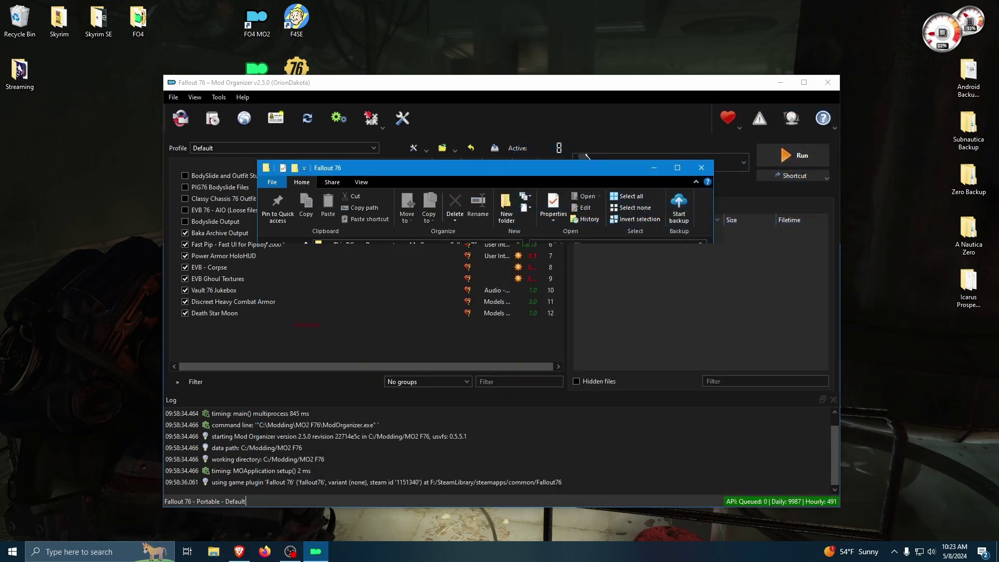
click(383, 129)
click(382, 158)
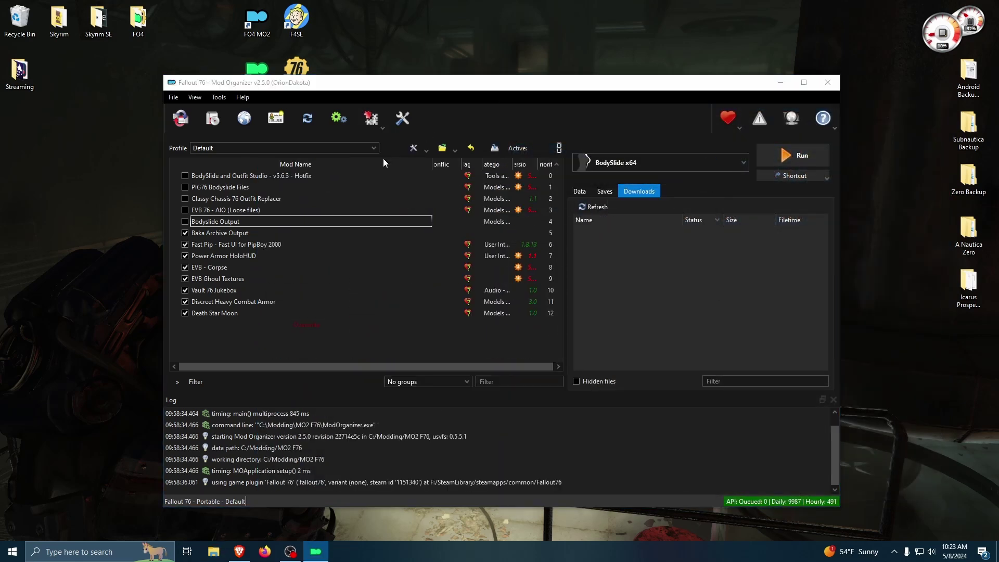
drag(418, 244, 704, 246)
click(624, 250)
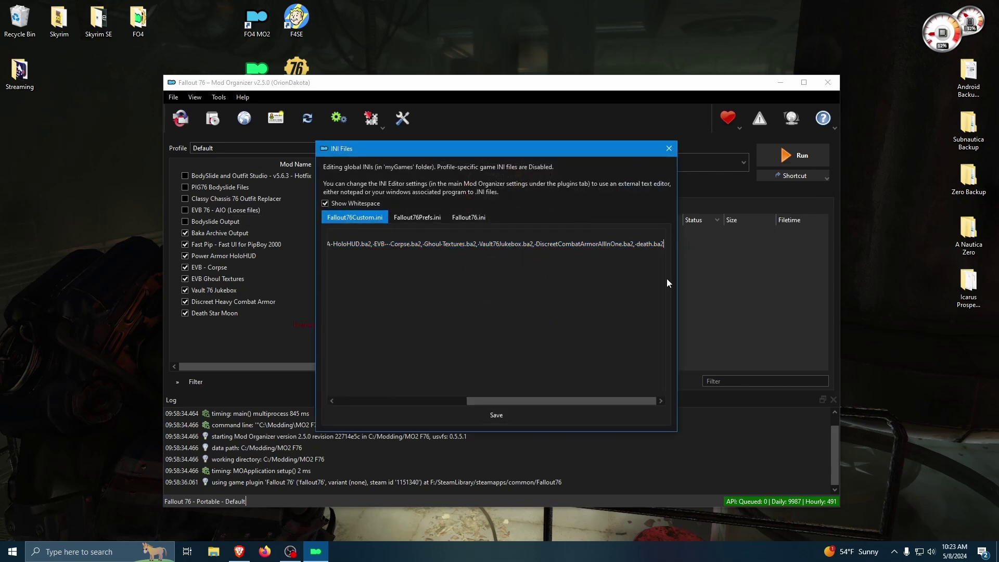
text(, )
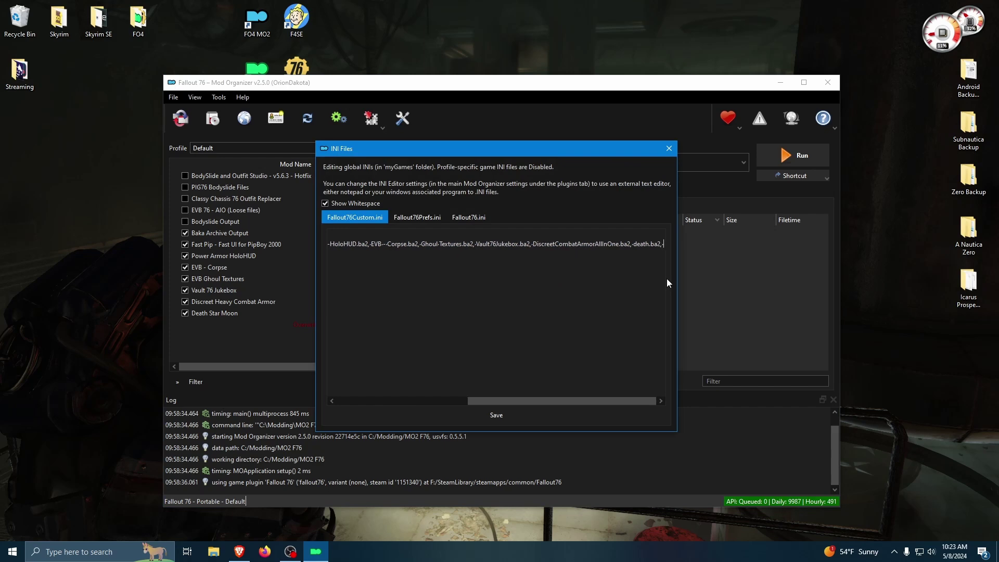
text(mod name.)
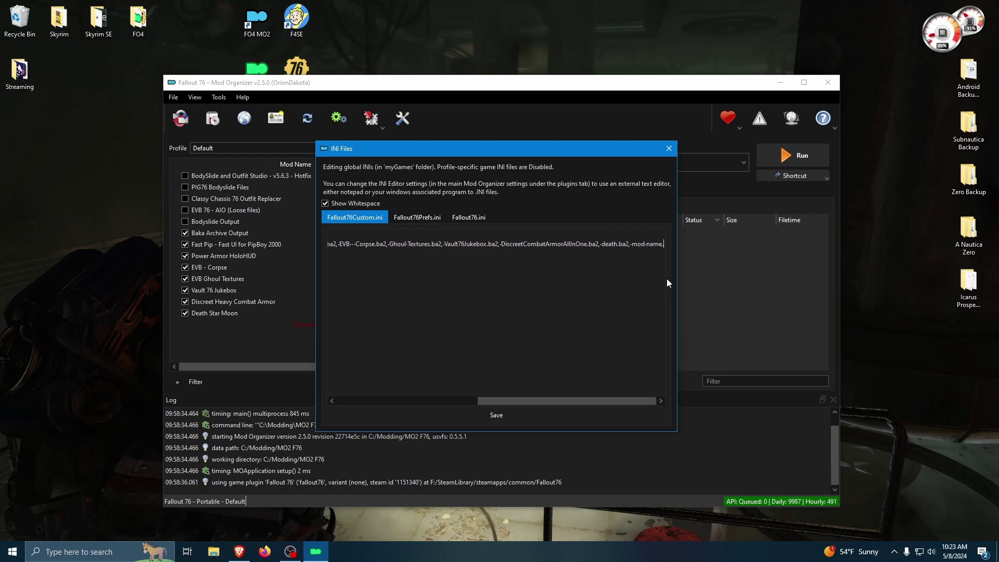
text(ba2)
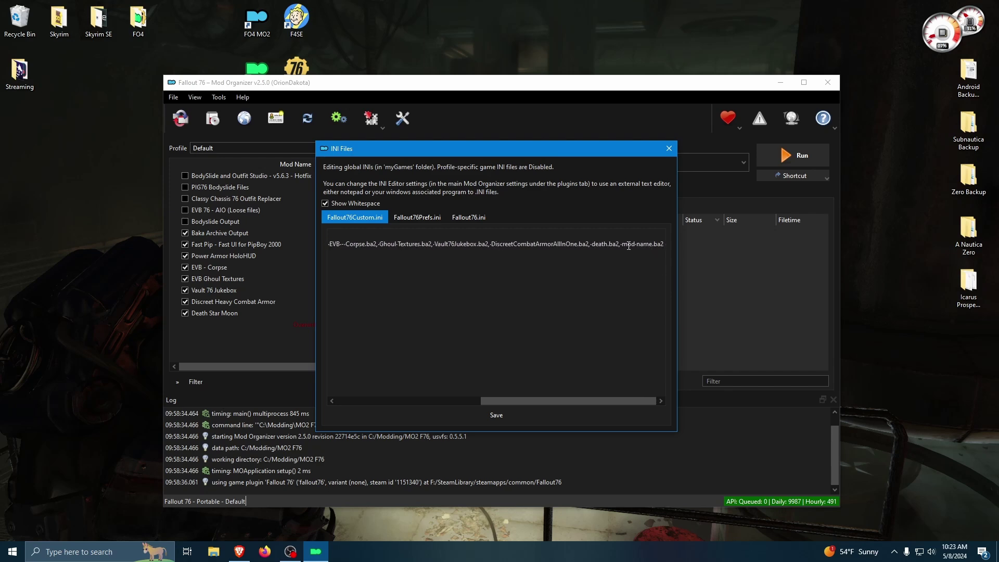
Remove the sample "mod name.ba2" entry from the archive list and close the INI Editor without saving
drag(621, 244, 674, 246)
key(BackSpace)
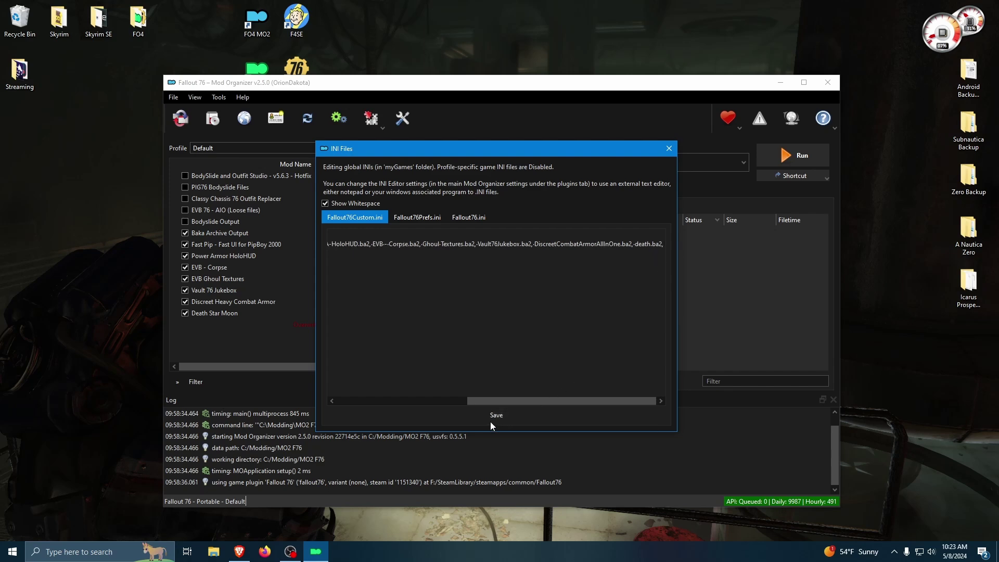
key(BackSpace)
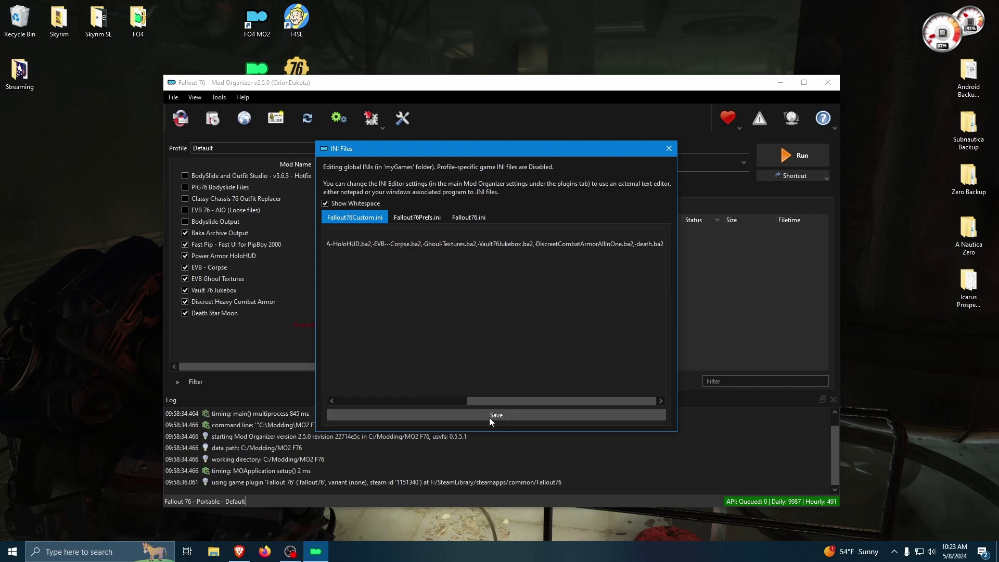
click(669, 149)
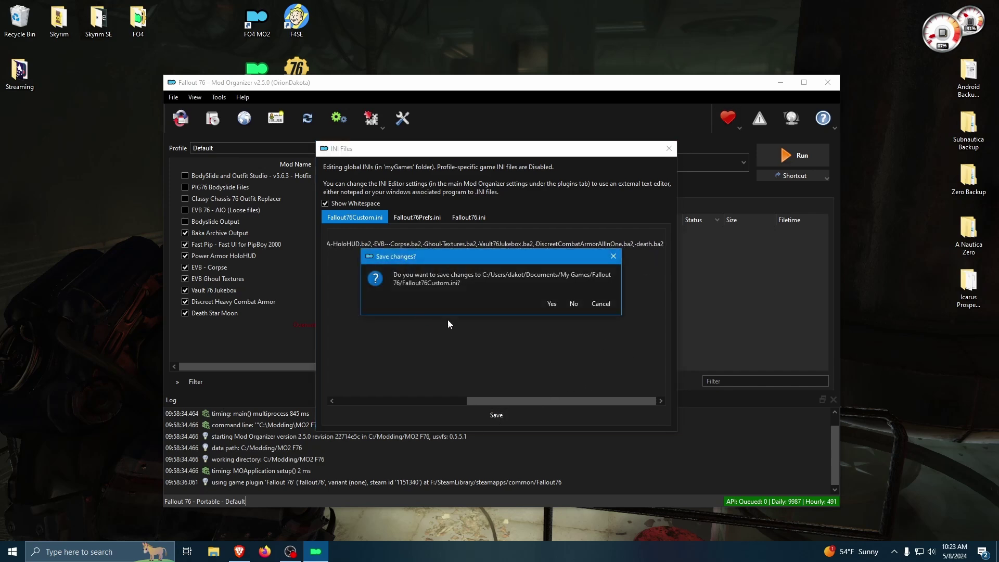
click(584, 309)
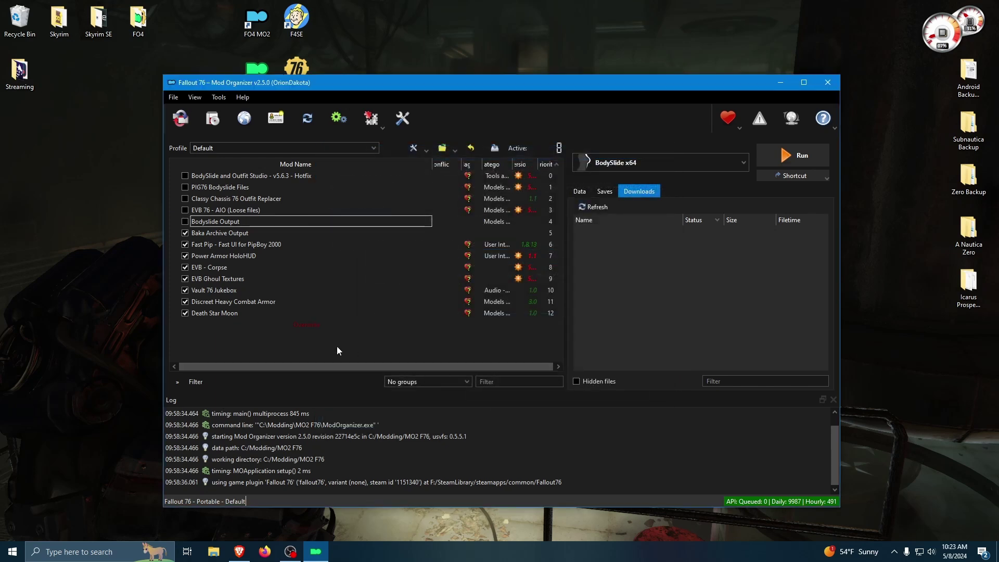
Launch Fallout 76 through Mod Organizer and continue past the game's title screen
click(639, 166)
click(619, 200)
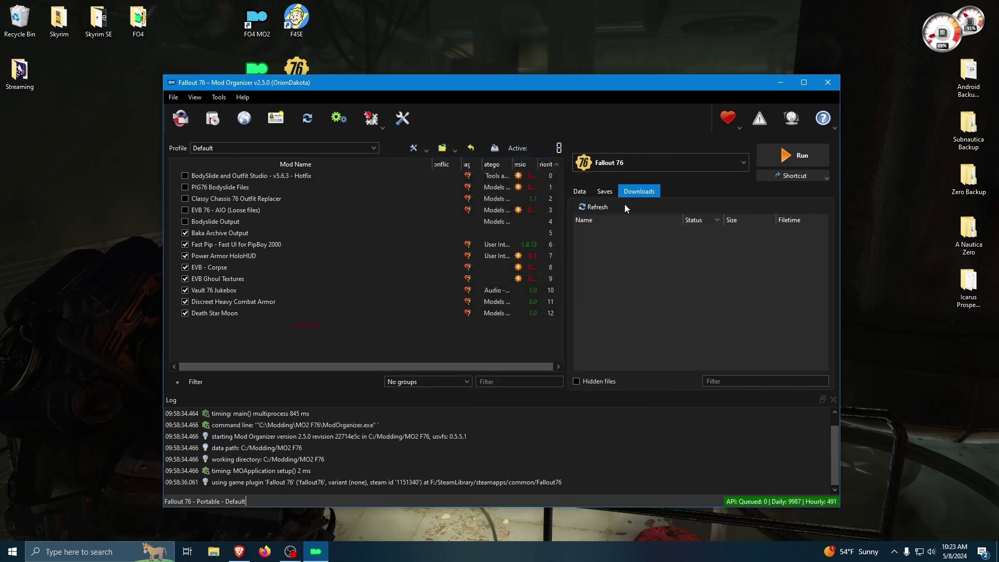
click(796, 160)
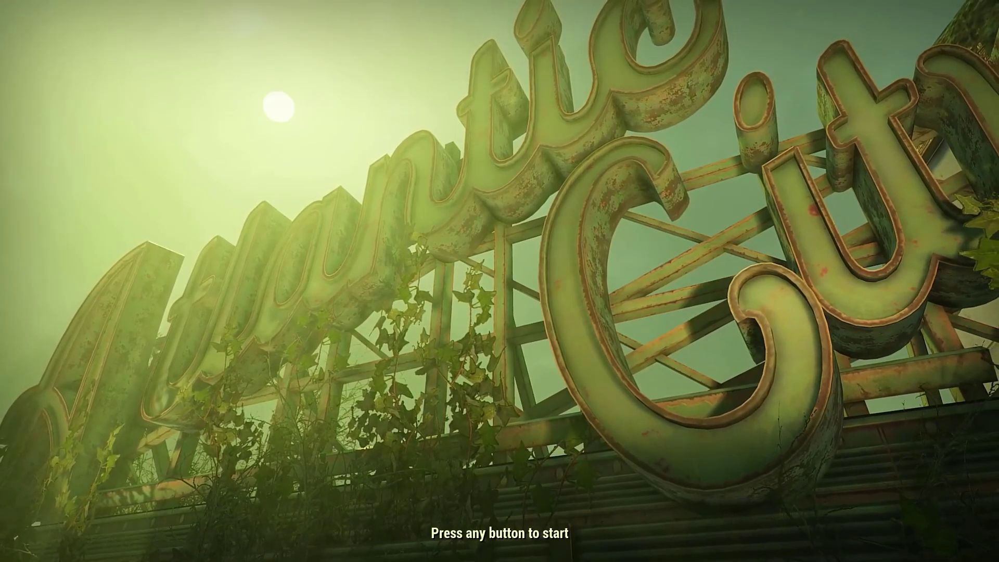
click(556, 290)
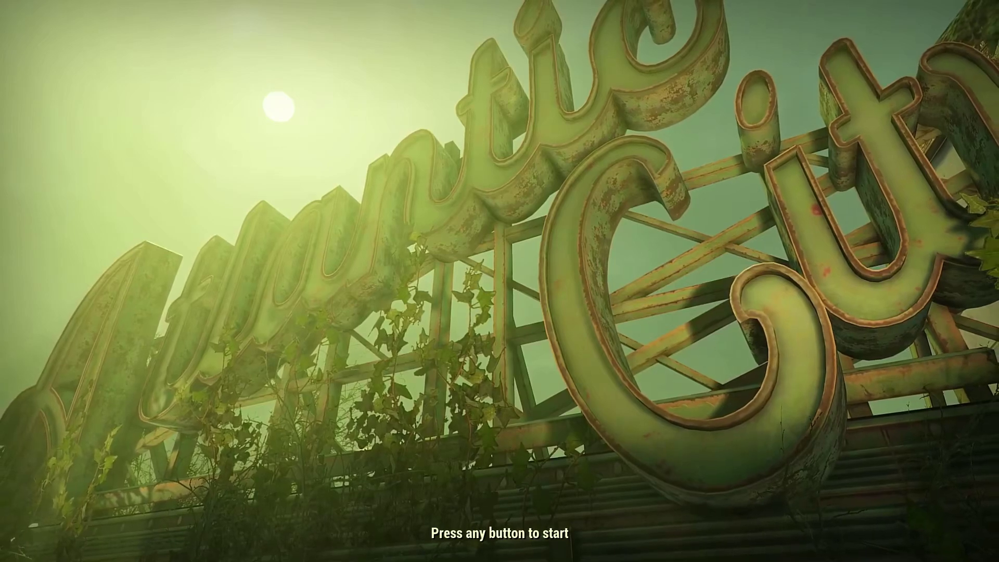
click(498, 281)
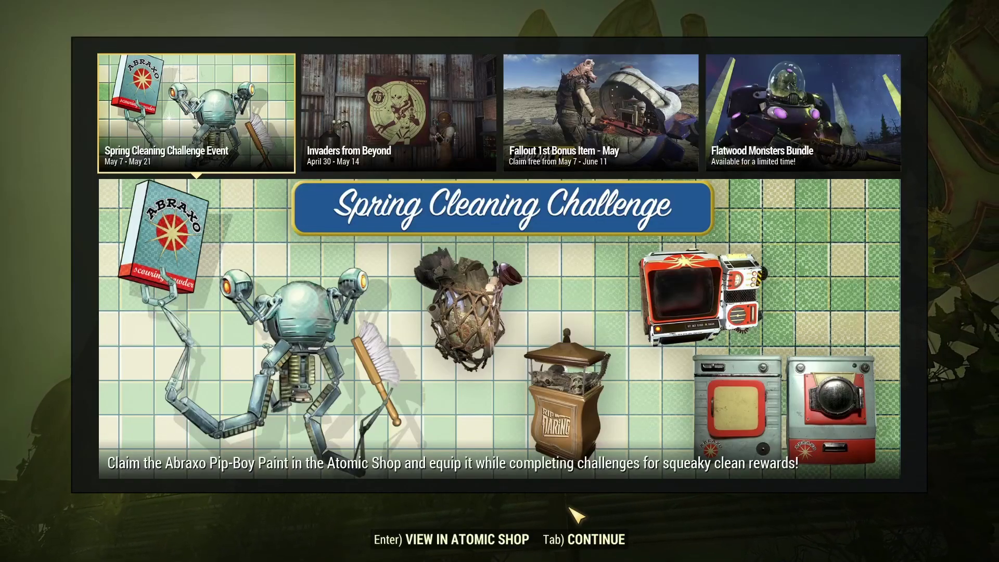
Dismiss the Spring Cleaning Challenge news and enter a Fallout 76 Adventure world
key(Tab)
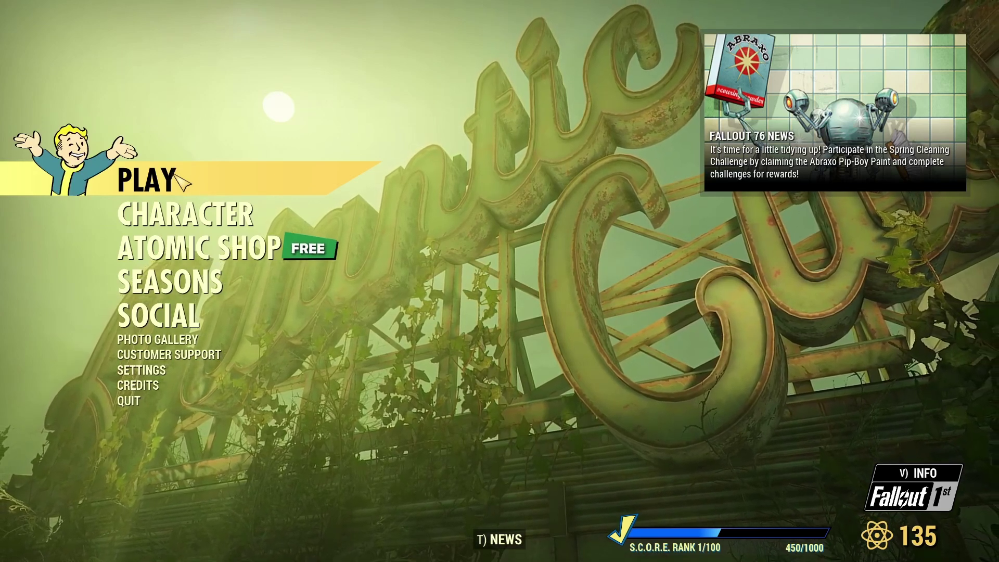
click(181, 180)
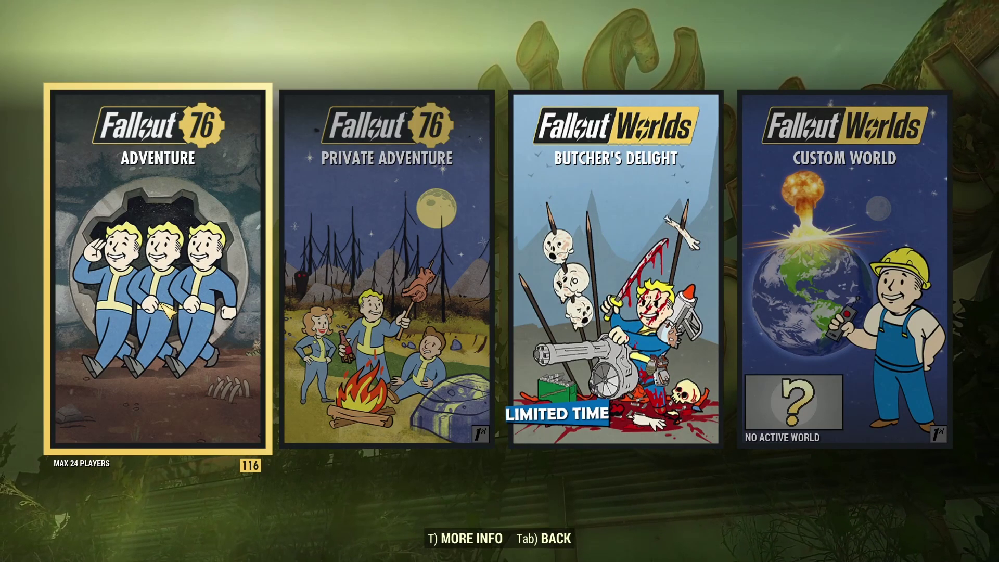
click(168, 209)
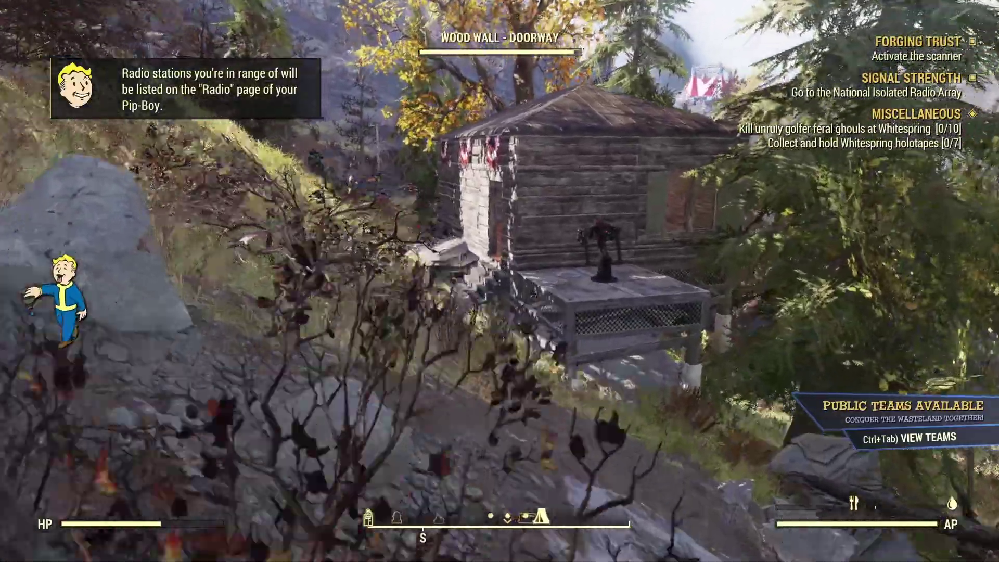
Walk into the wooden camp house and examine its brick walls, herringbone floor, windows and furniture
key(w)
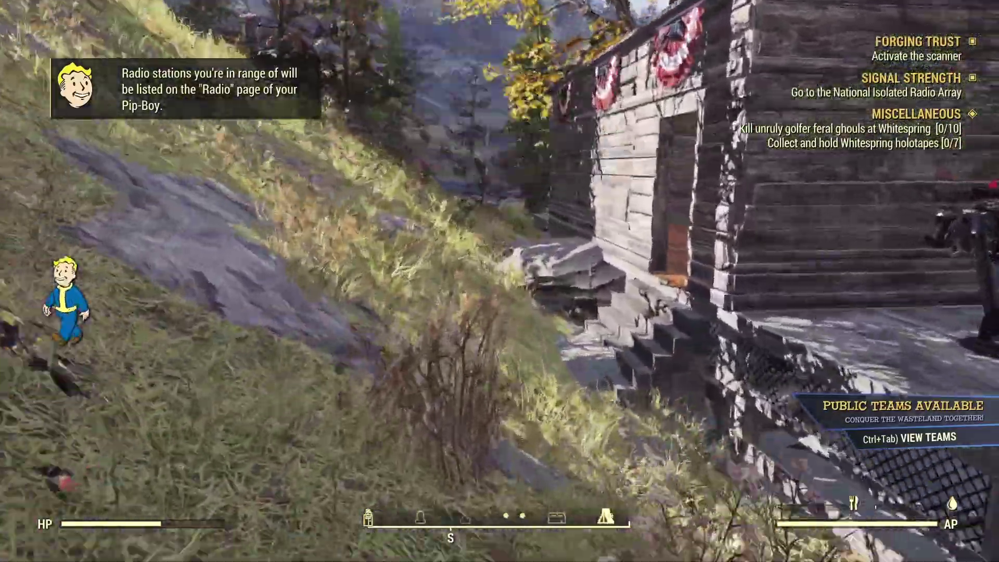
key(w)
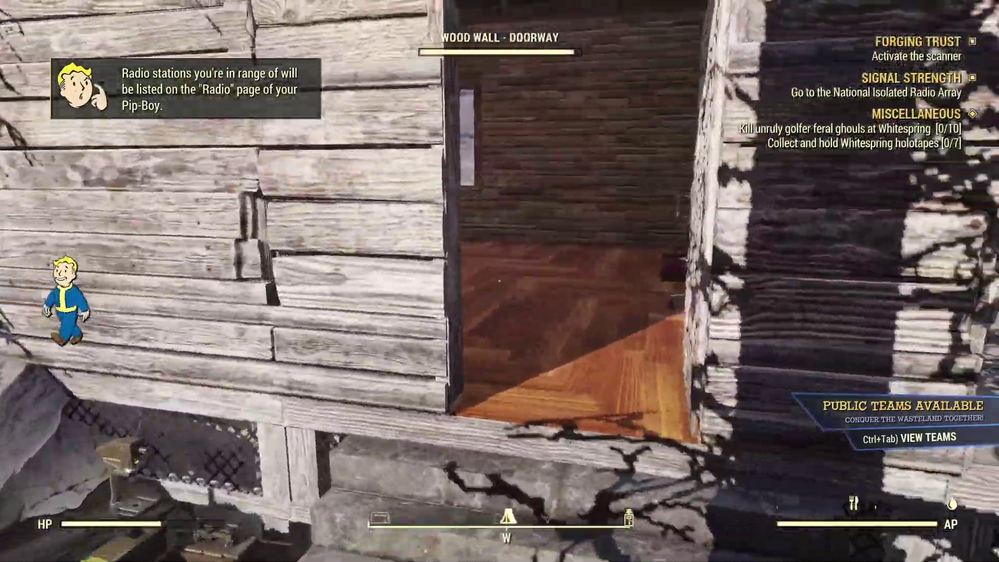
key(w)
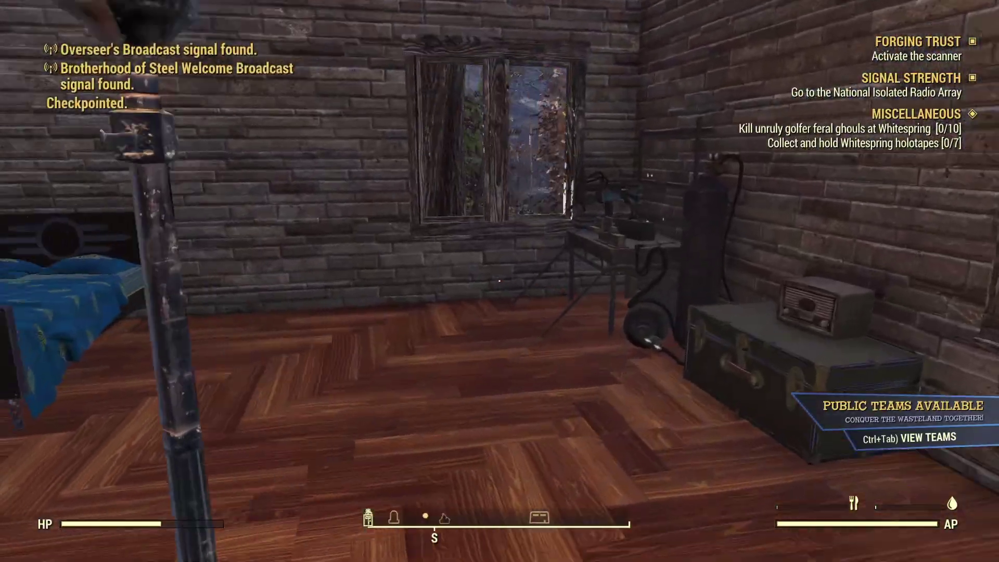
key(w)
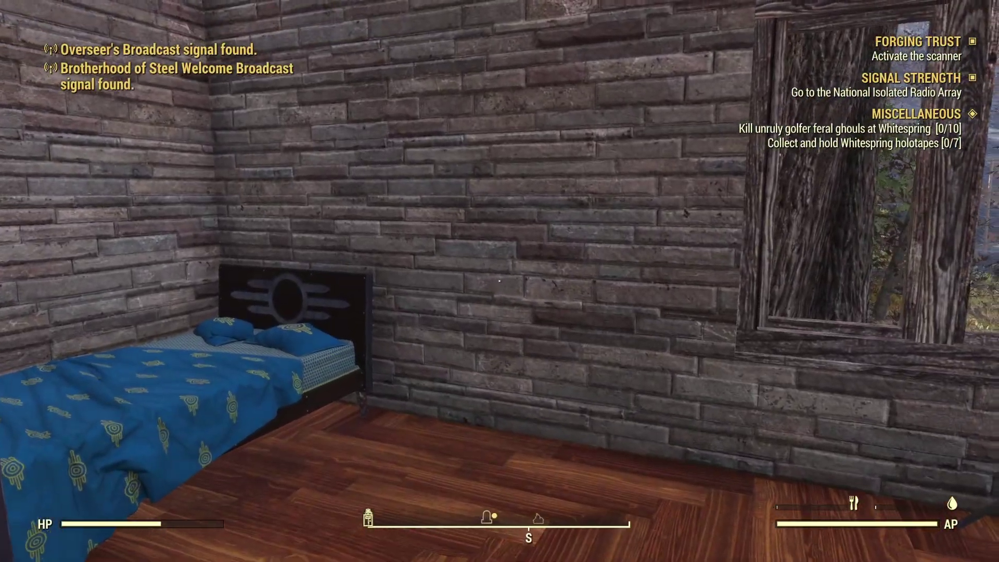
key(w)
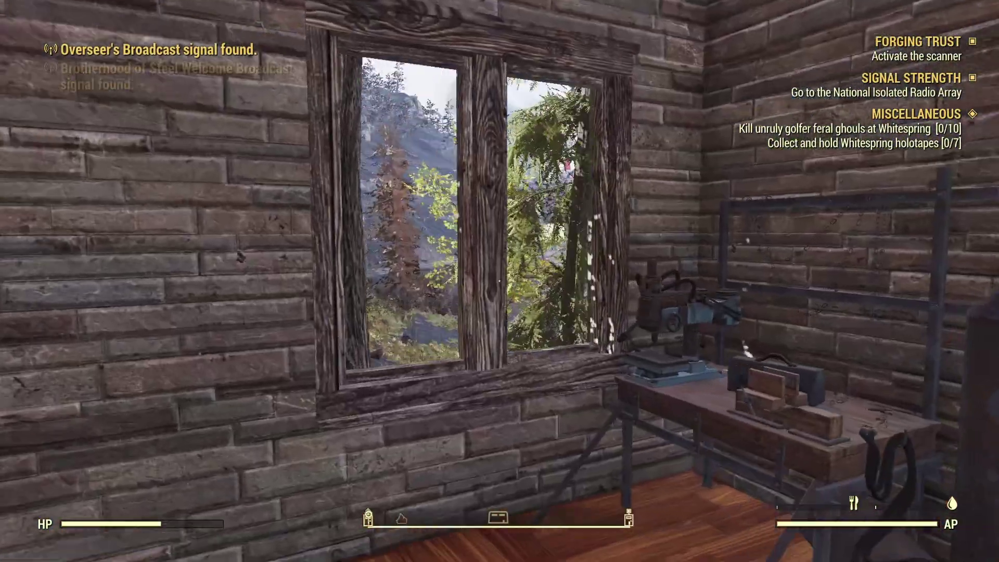
key(w)
key(w)
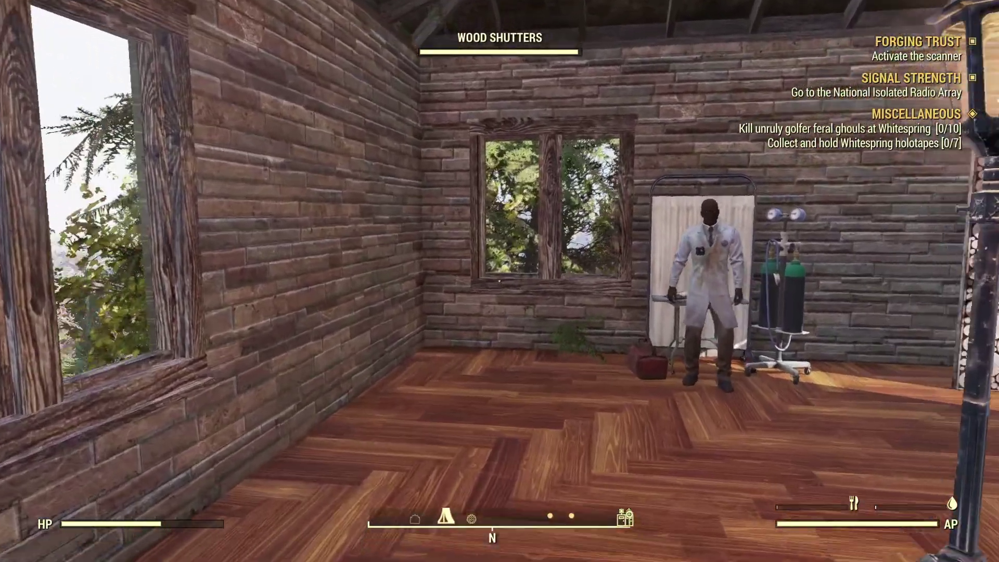
key(w)
key(s)
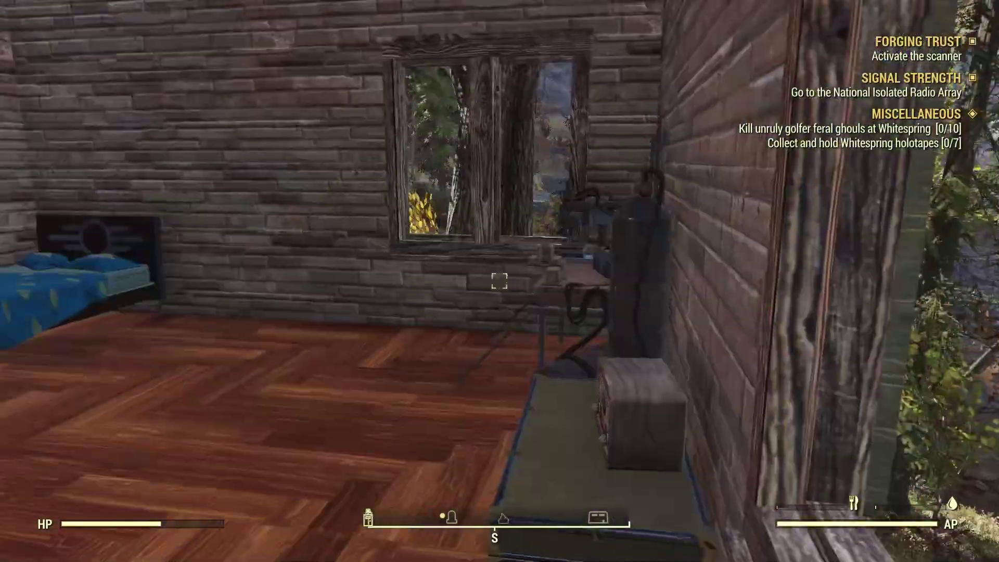
Walk over to the weapons workbench in the house and switch to third-person view to inspect the character
key(s)
key(w)
key(w)
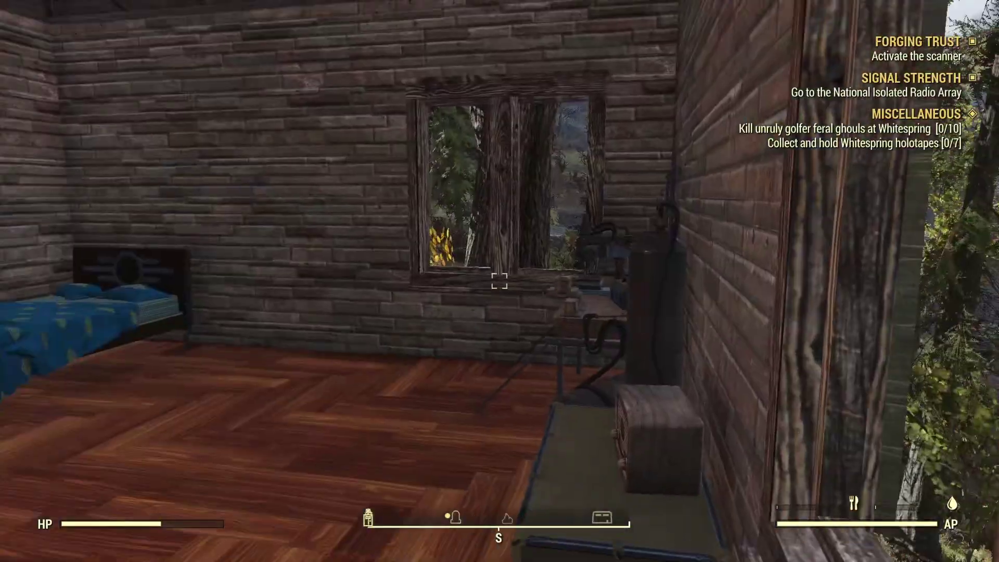
key(w)
key(w)
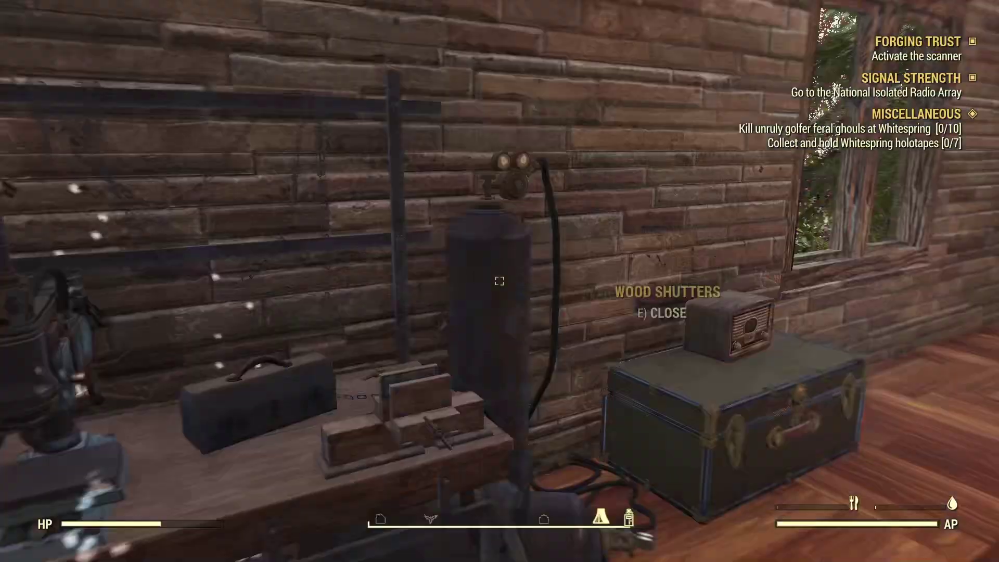
key(w)
key(f)
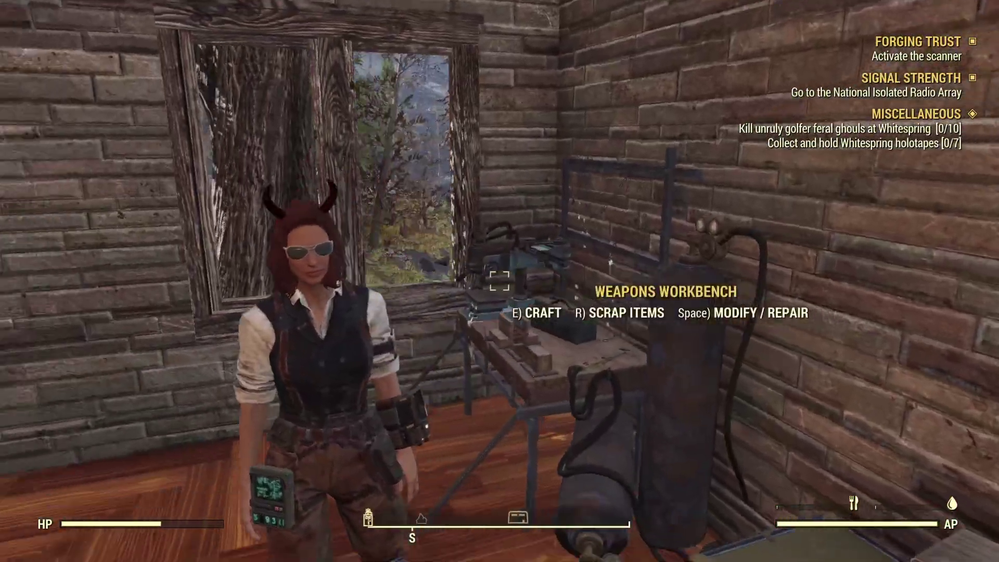
Look through the armor, weapon and apparel inventory in the Pip-Boy, ending on apparel, and close it
key(Tab)
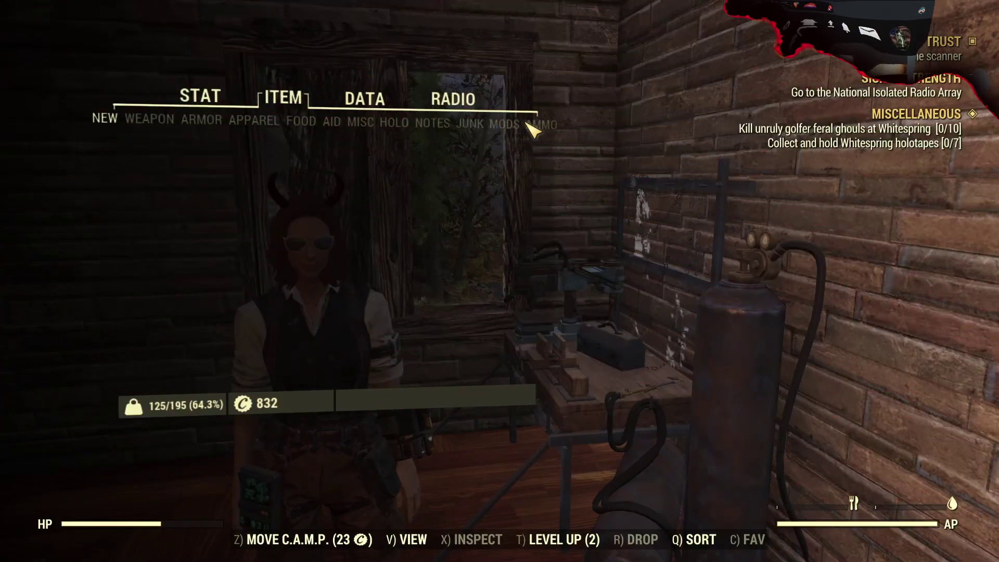
click(210, 128)
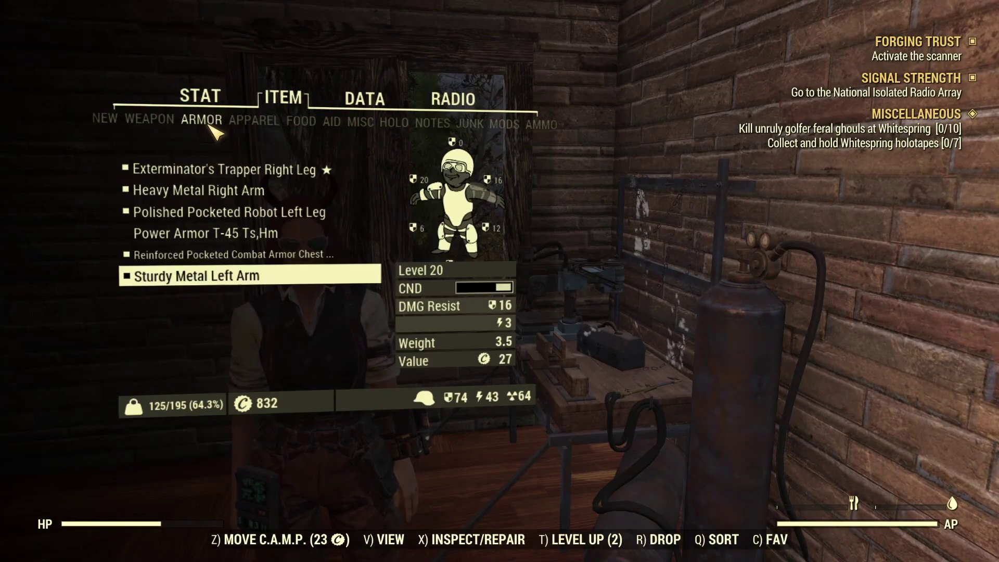
click(552, 130)
click(255, 125)
click(159, 128)
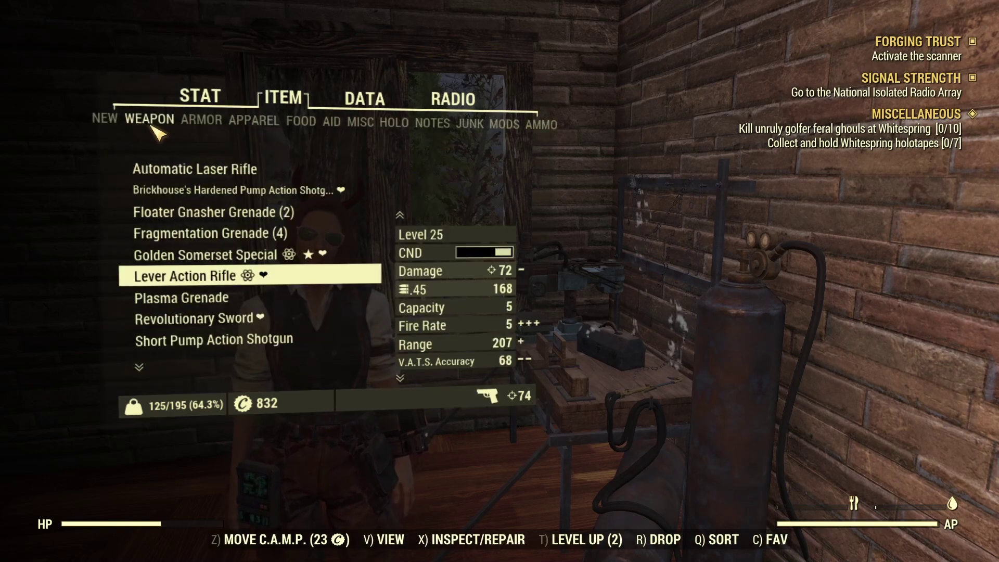
click(200, 96)
click(280, 95)
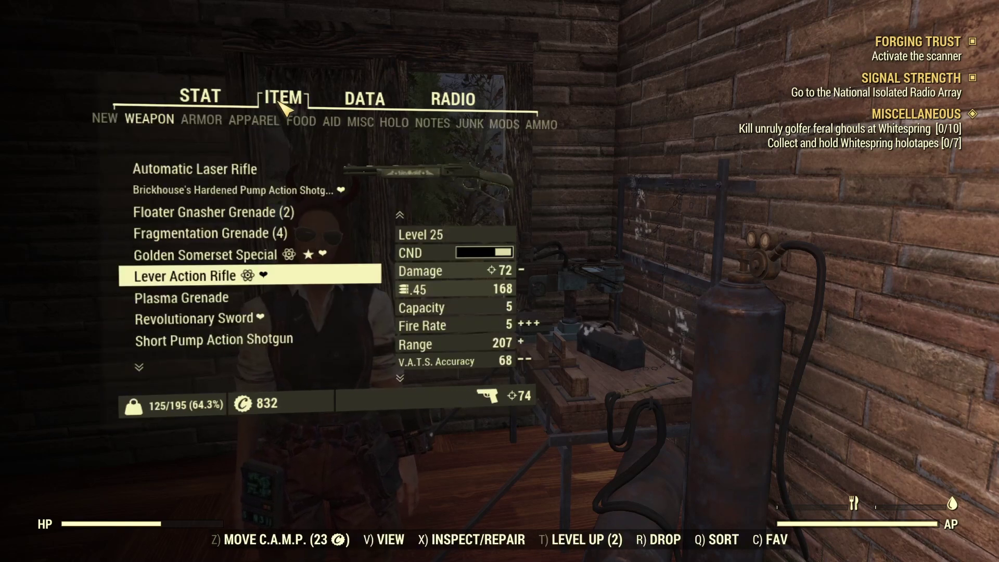
click(250, 125)
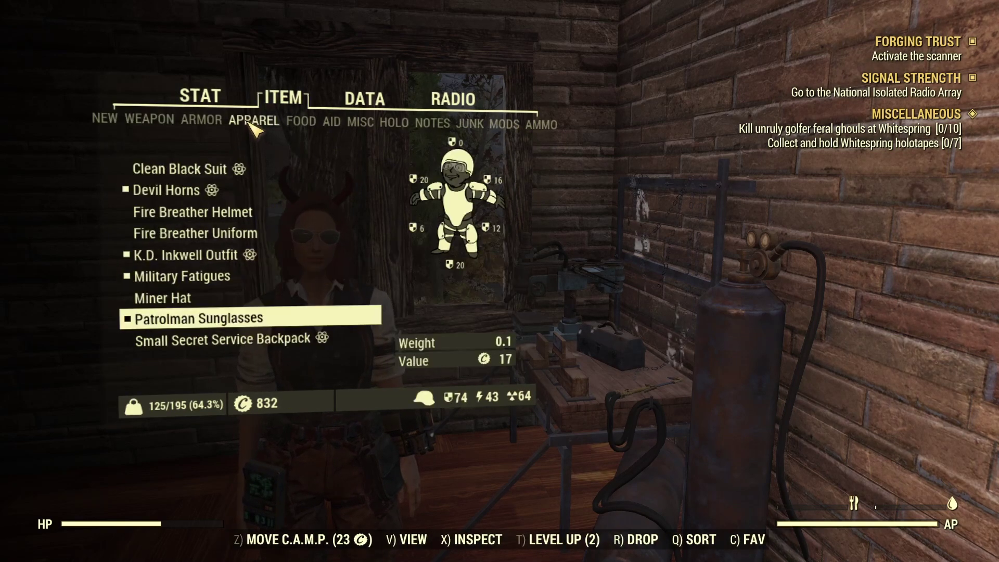
key(Tab)
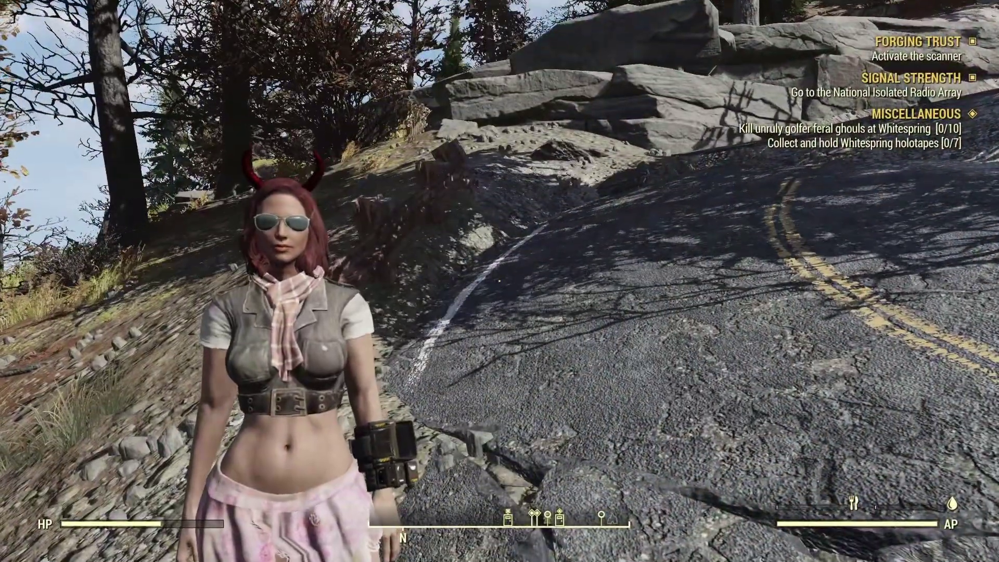
Equip the Farmhand Clothes from the Pip-Boy's apparel list and return to the game to view the outfit
mouse_move(500, 281)
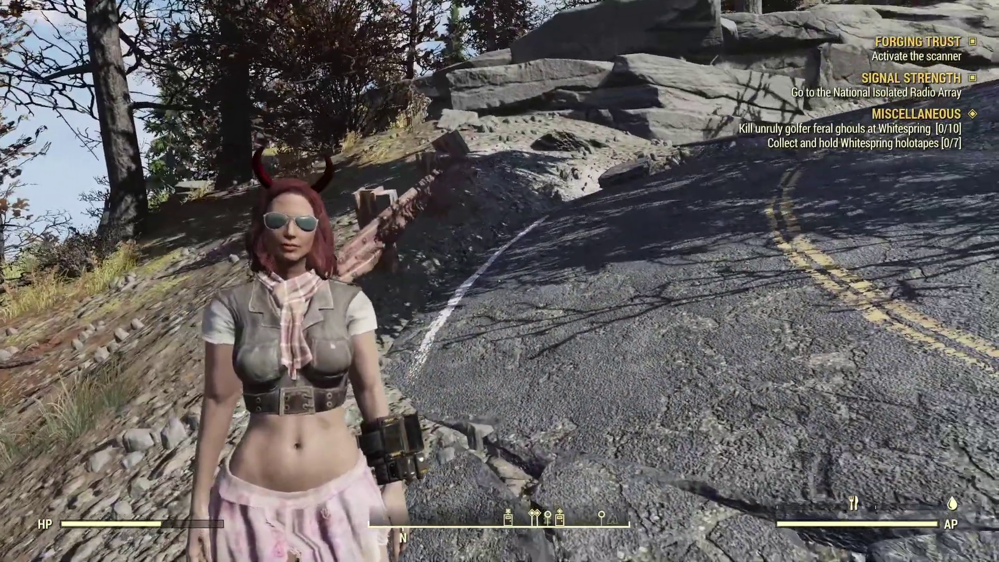
key(Tab)
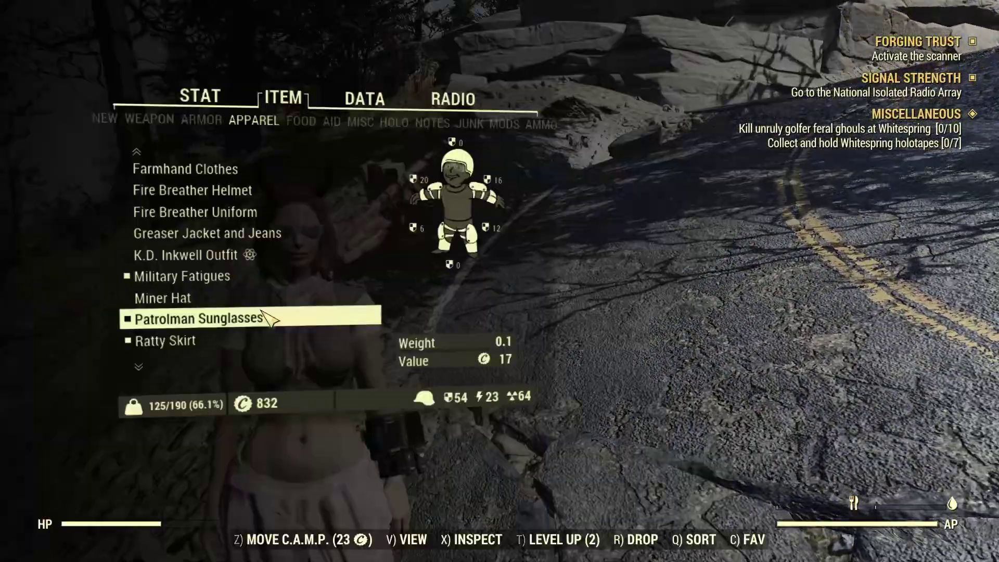
click(241, 172)
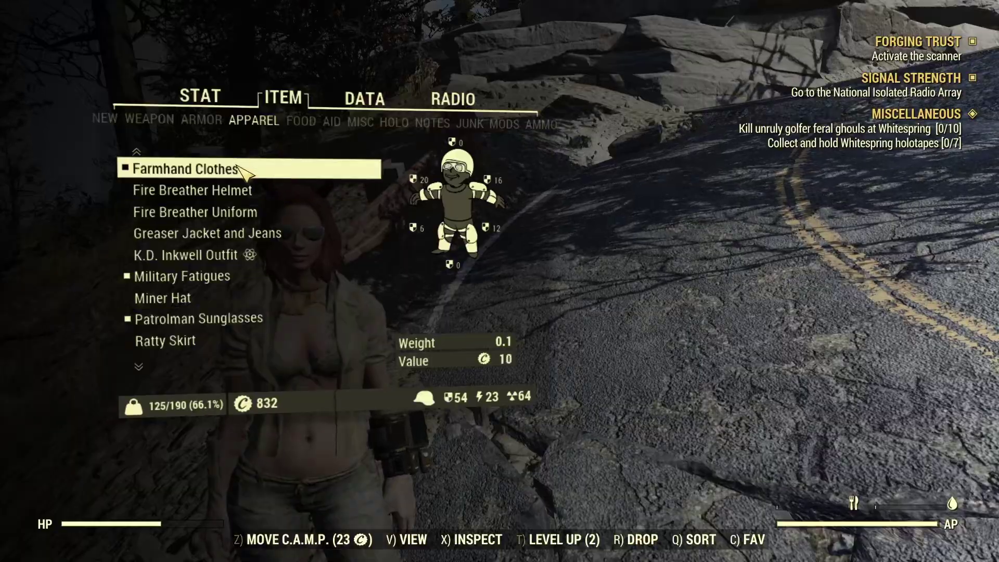
key(Tab)
mouse_move(500, 281)
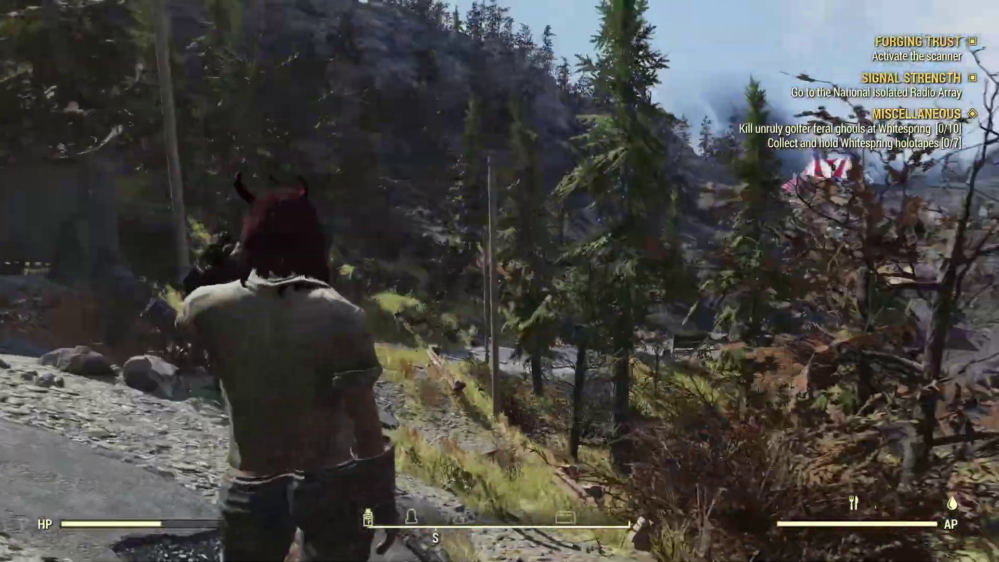